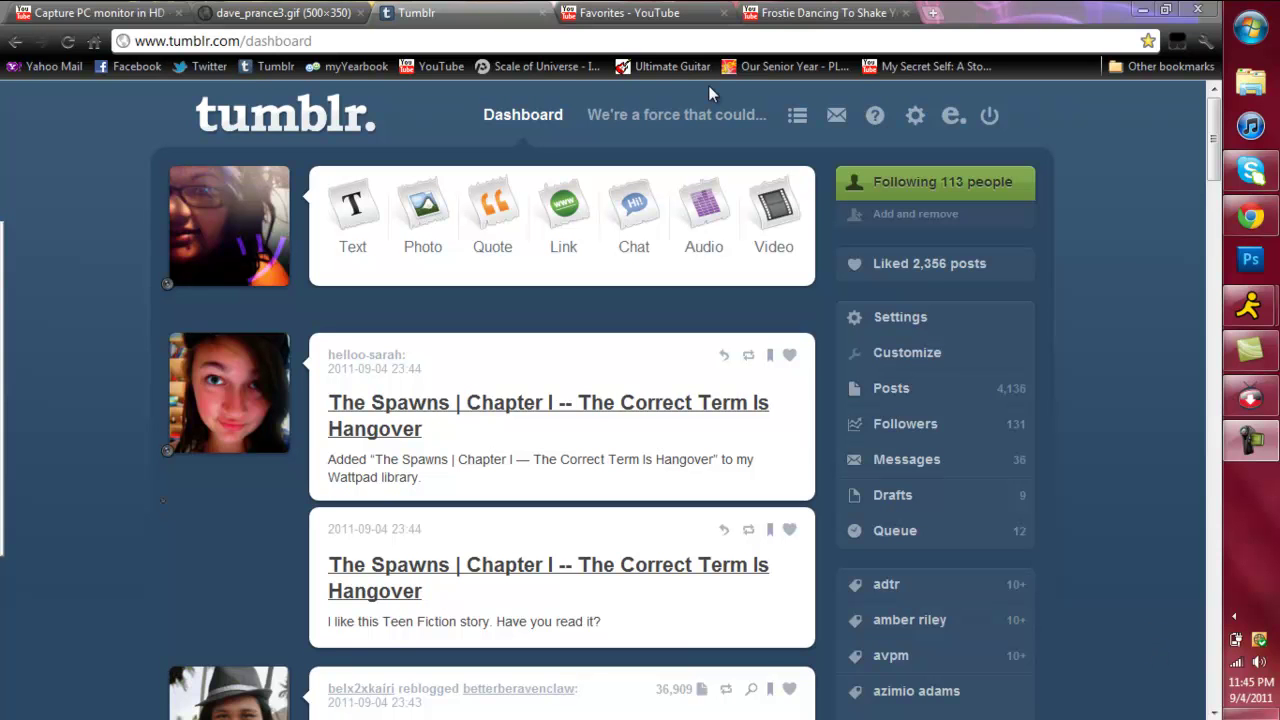
# Step: View the dave_prance3.gif example tab, then close it to return to the Tumblr dashboard
pyautogui.click(313, 22)
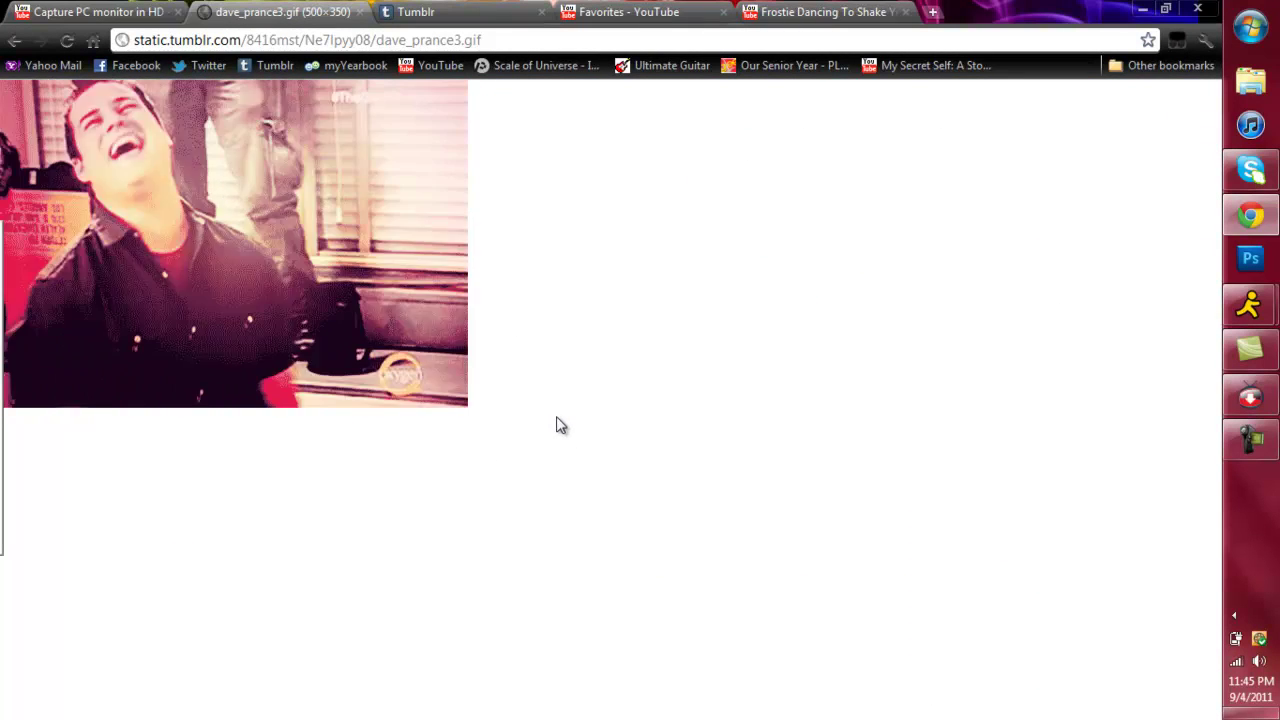
pyautogui.click(359, 13)
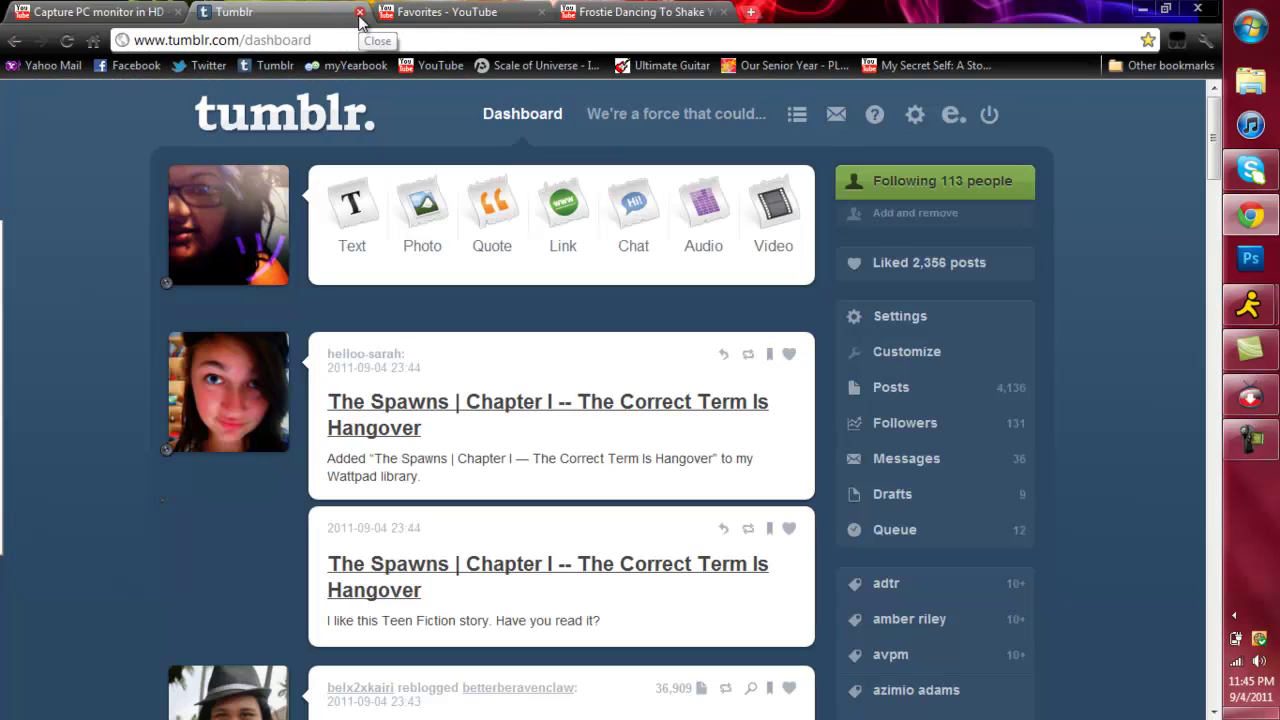
# Step: Play the Frostie Dancing parrot video and pause it at 0:30
pyautogui.click(630, 11)
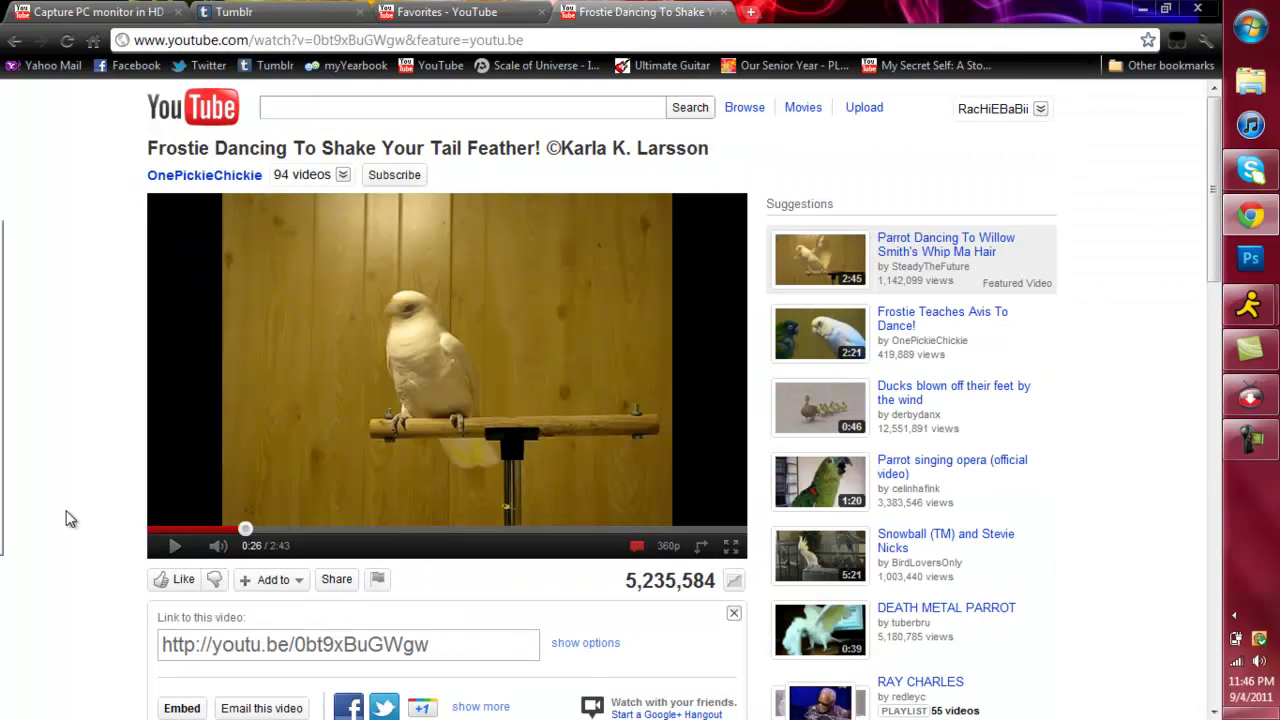
pyautogui.click(175, 547)
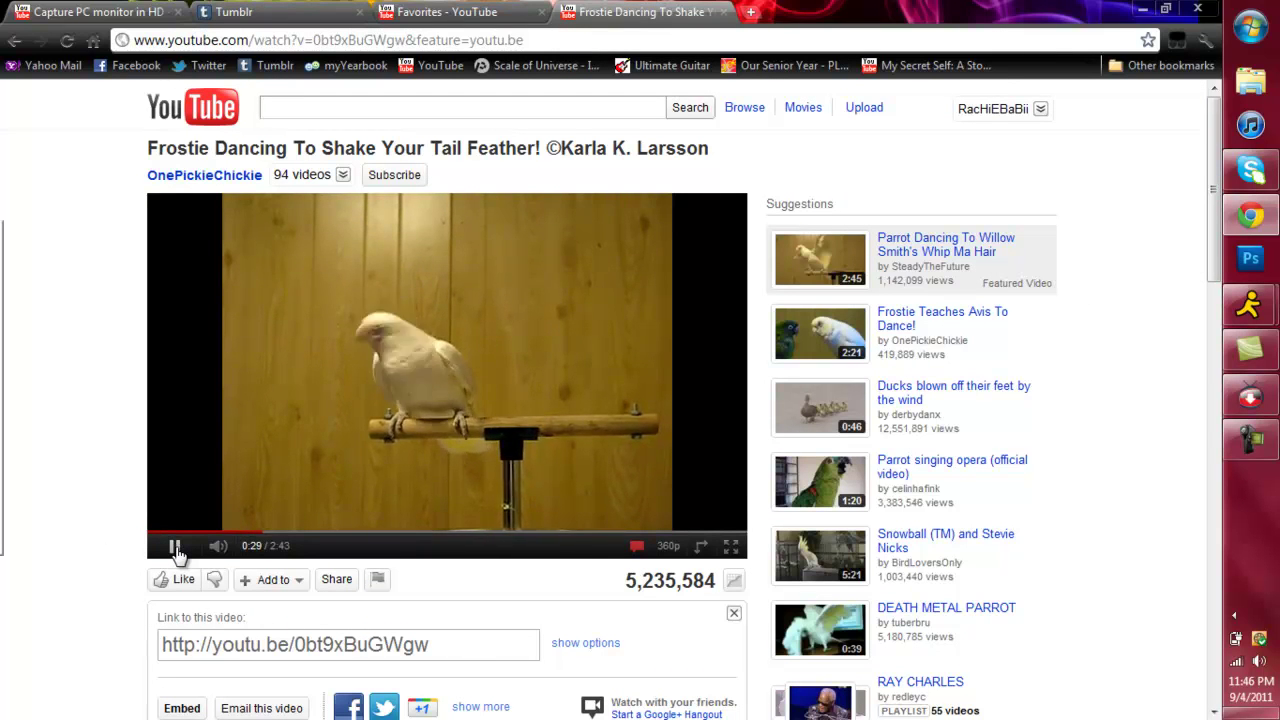
pyautogui.click(175, 547)
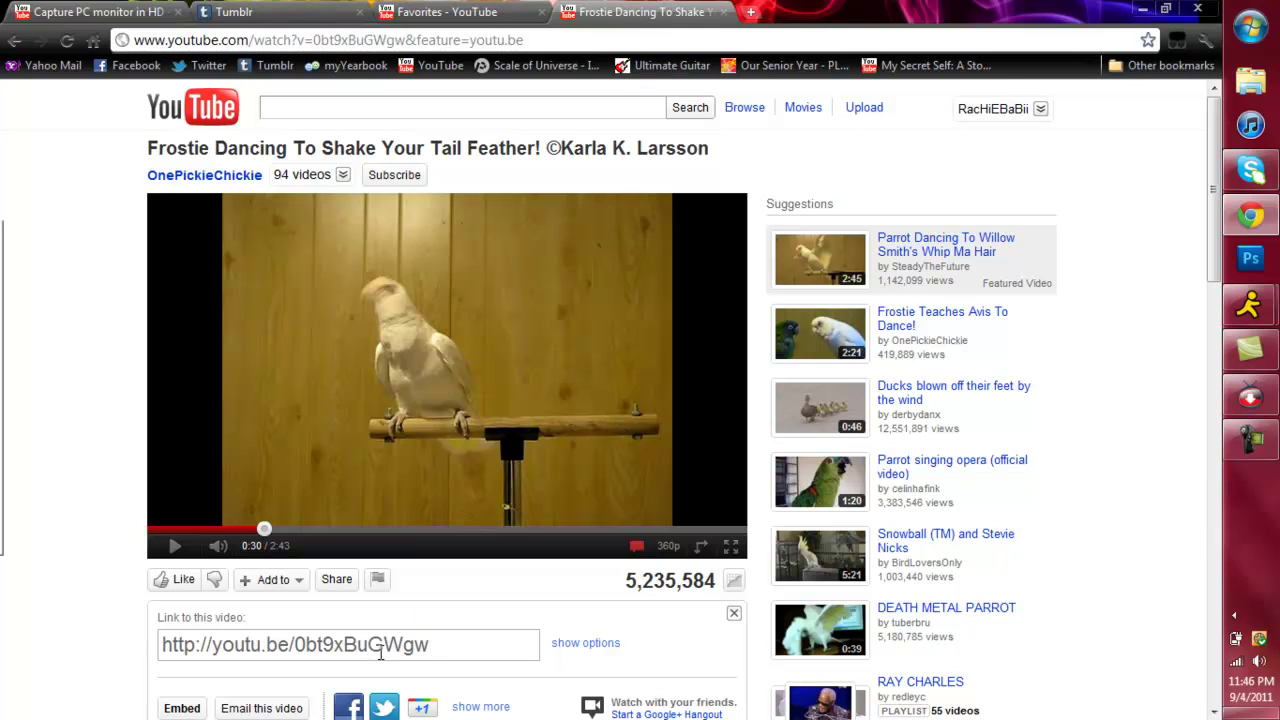
pyautogui.click(323, 640)
pyautogui.rightClick(323, 633)
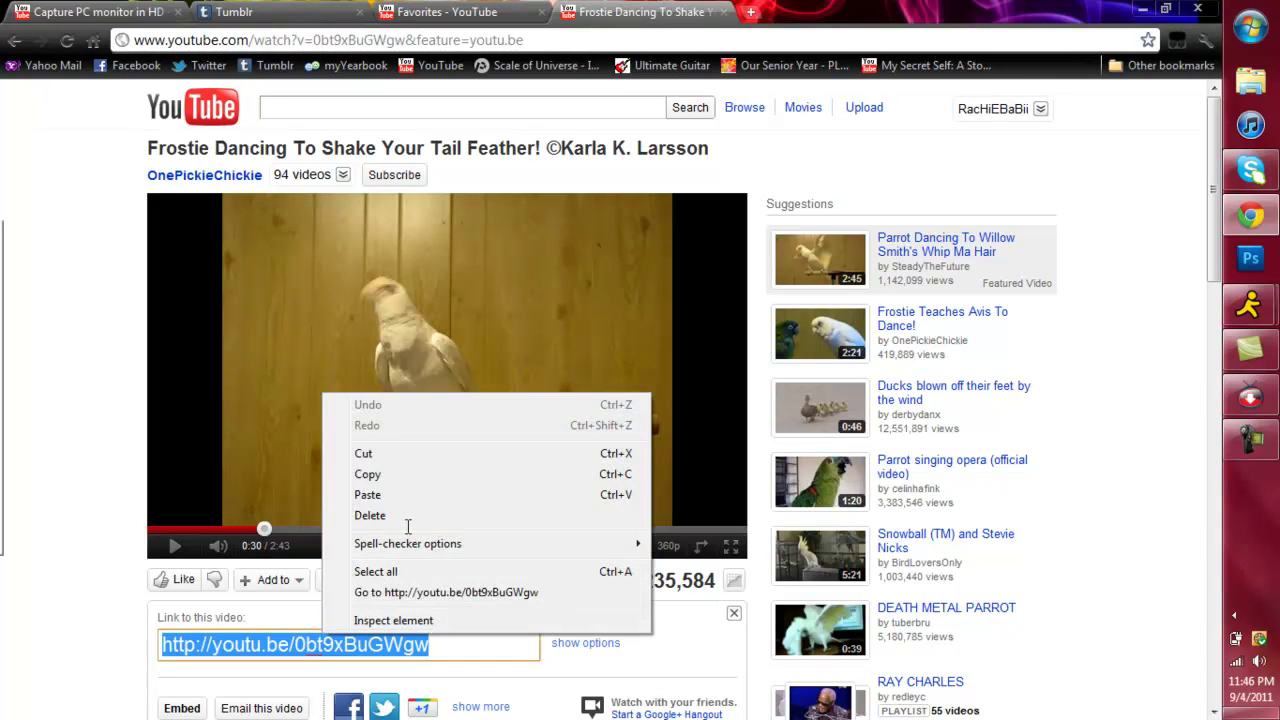
pyautogui.click(417, 478)
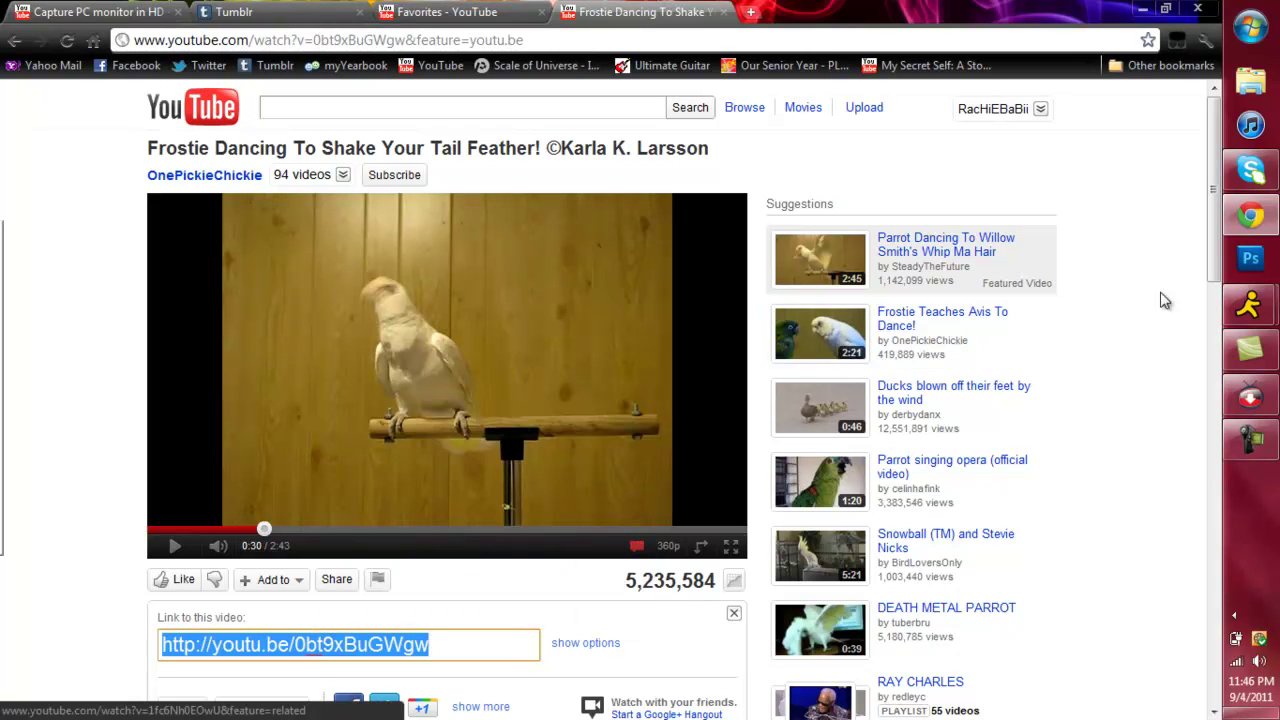
# Step: Start downloading the parrot video in YouTube Downloader, keeping the current download folder
pyautogui.click(1250, 397)
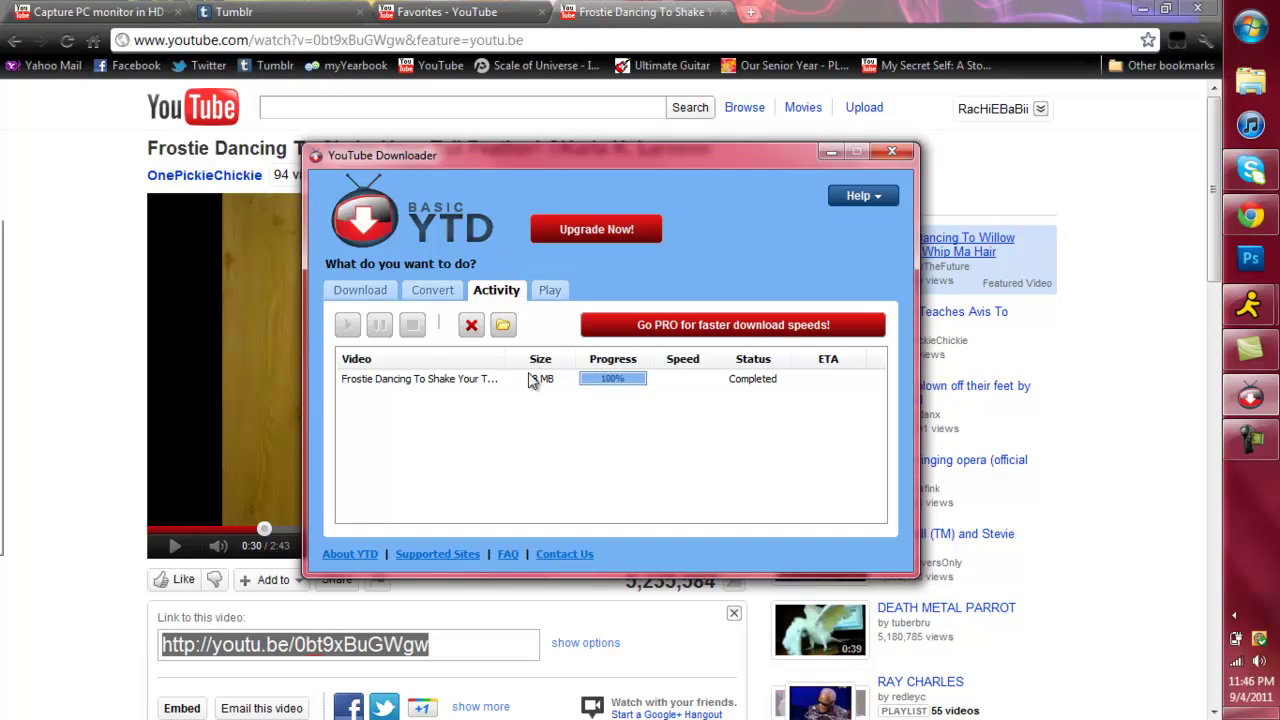
pyautogui.click(379, 293)
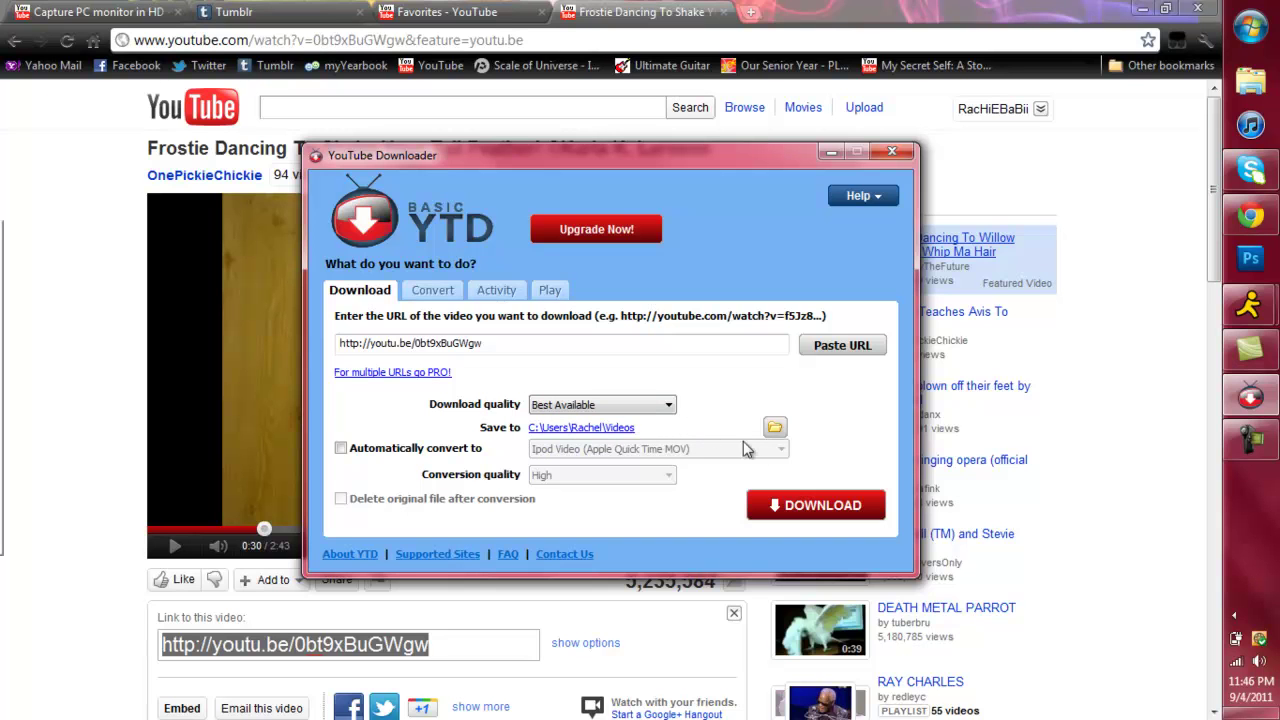
pyautogui.click(776, 430)
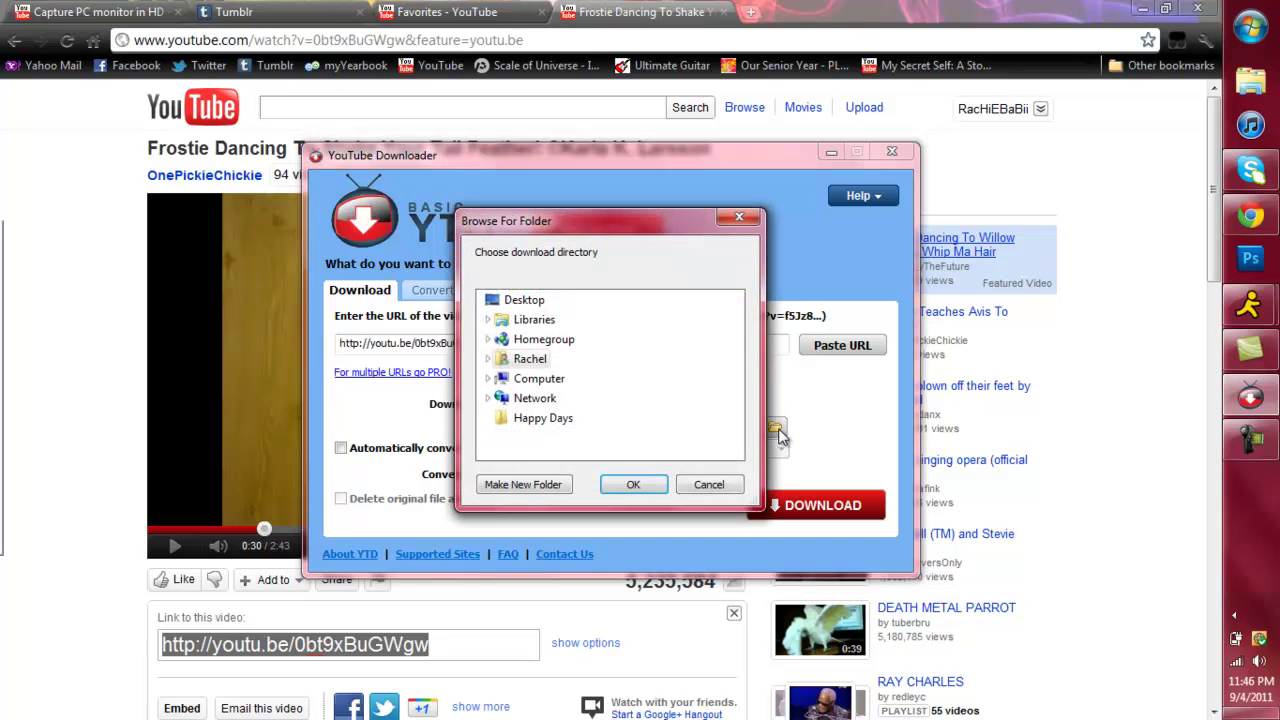
pyautogui.click(488, 360)
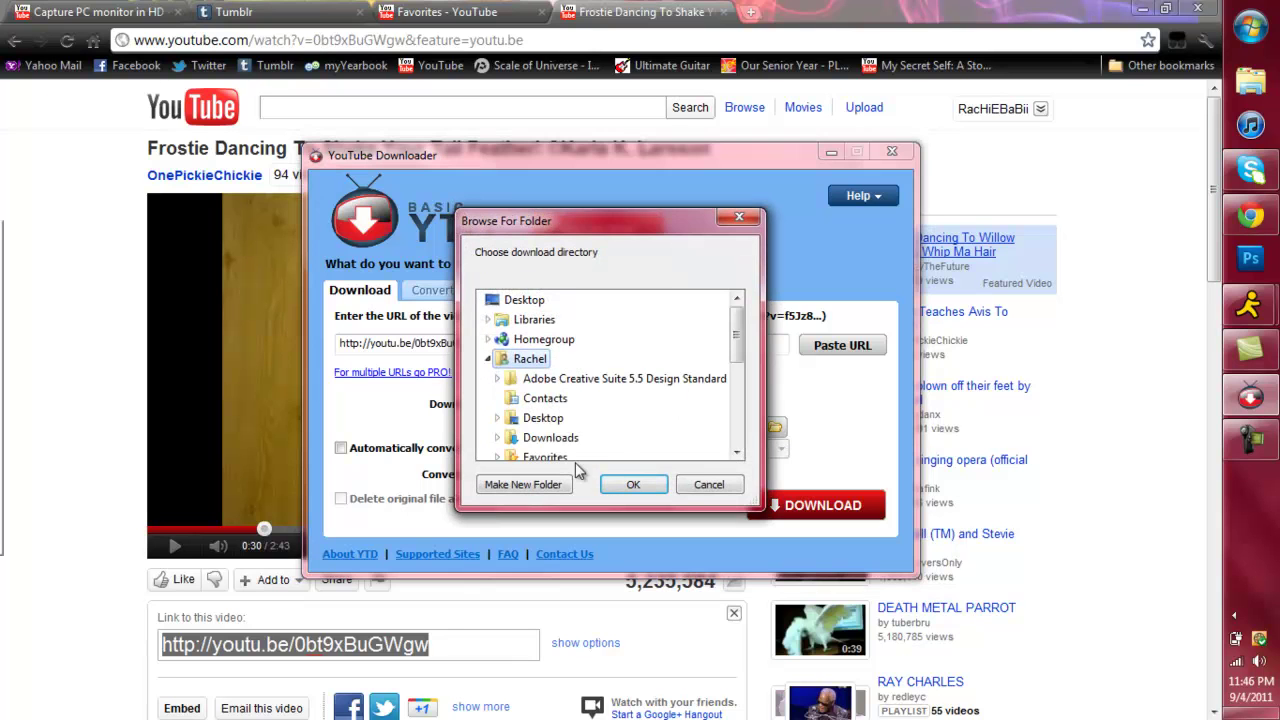
pyautogui.click(708, 485)
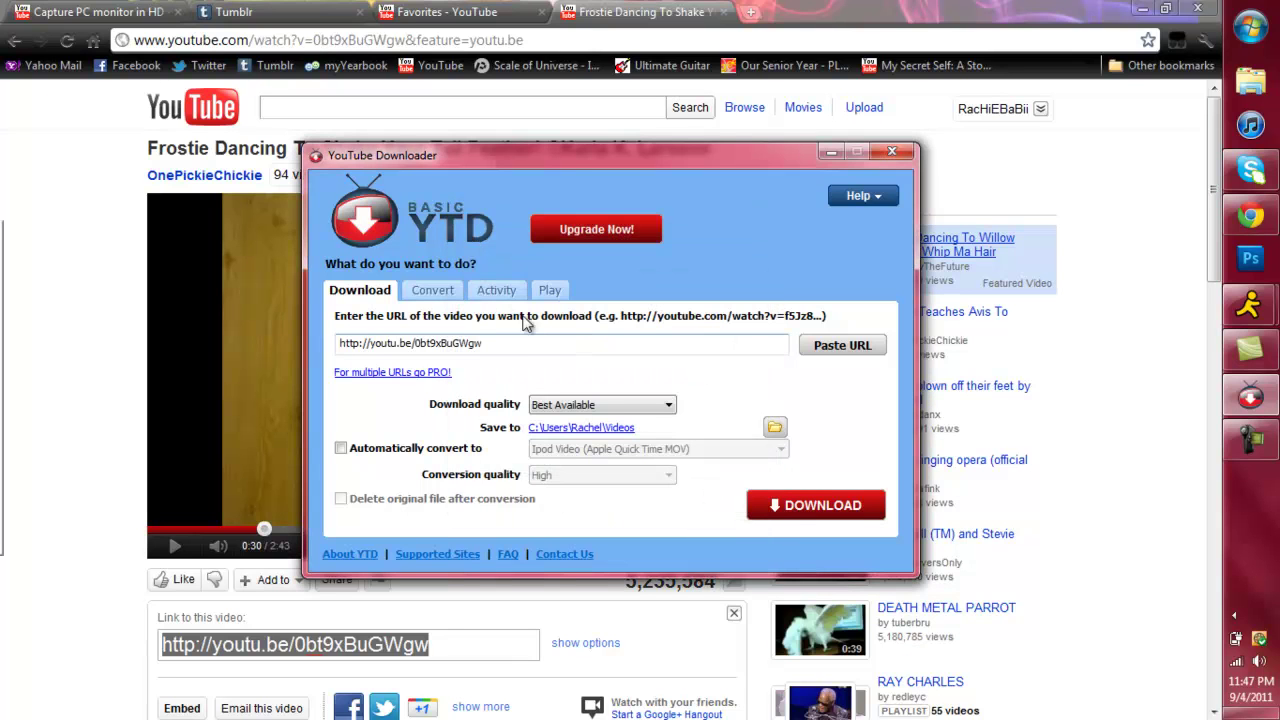
pyautogui.click(814, 503)
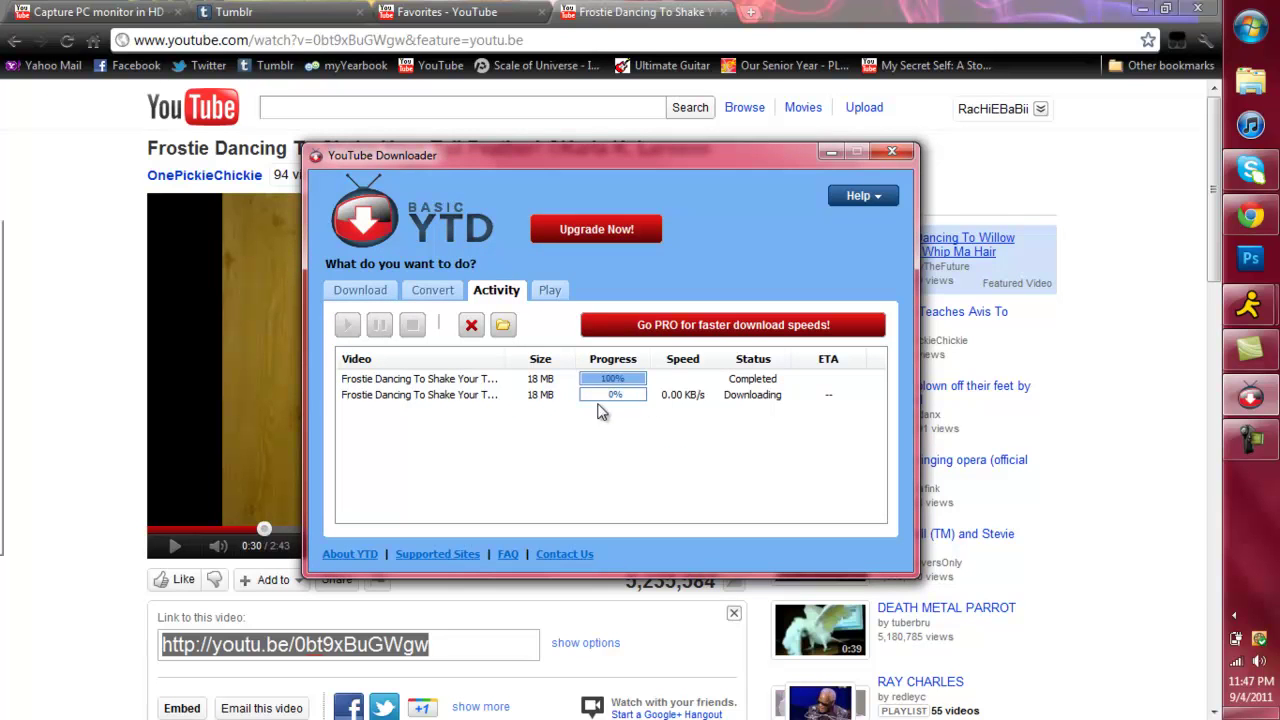
# Step: Stop and delete the duplicate download, then close YouTube Downloader
pyautogui.click(495, 396)
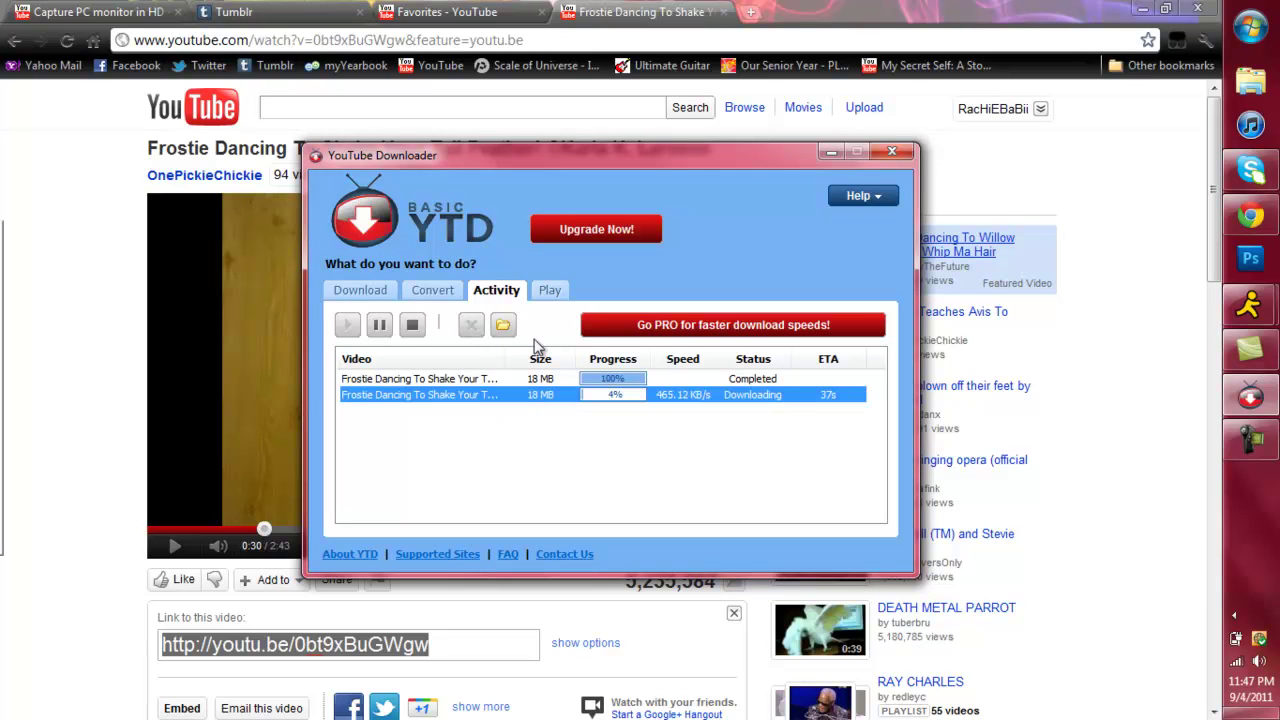
pyautogui.click(412, 325)
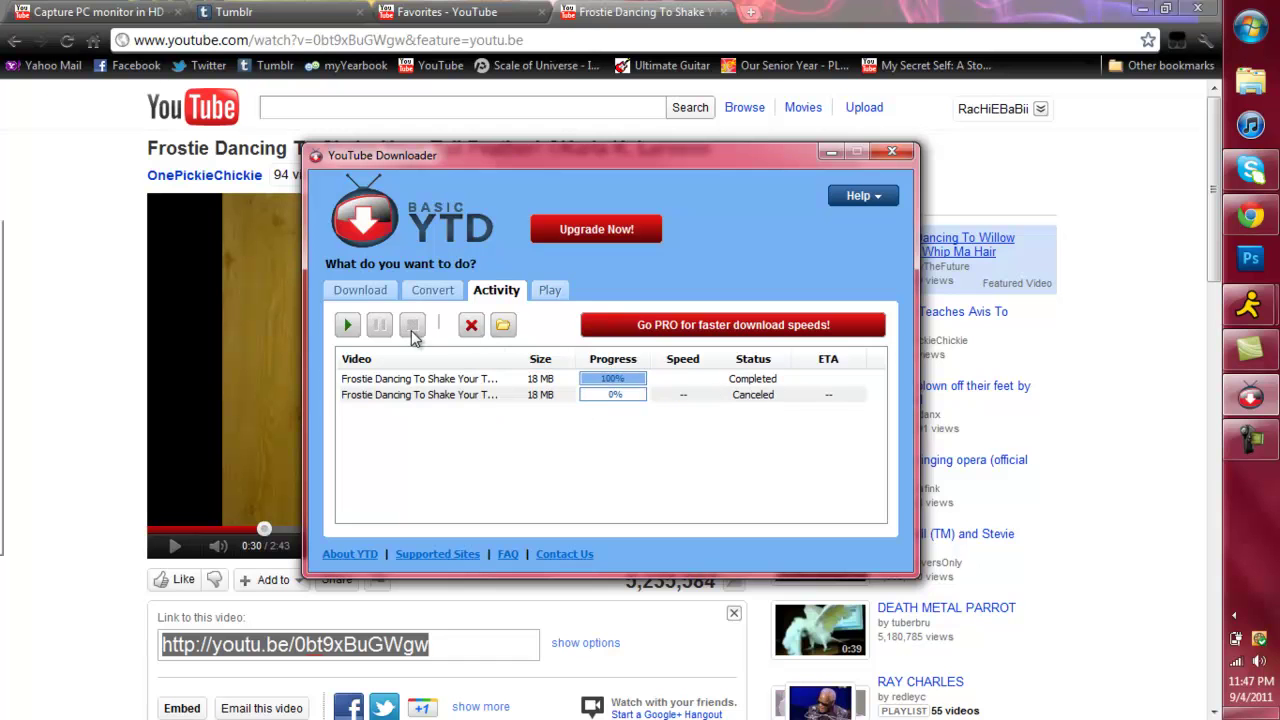
pyautogui.click(489, 394)
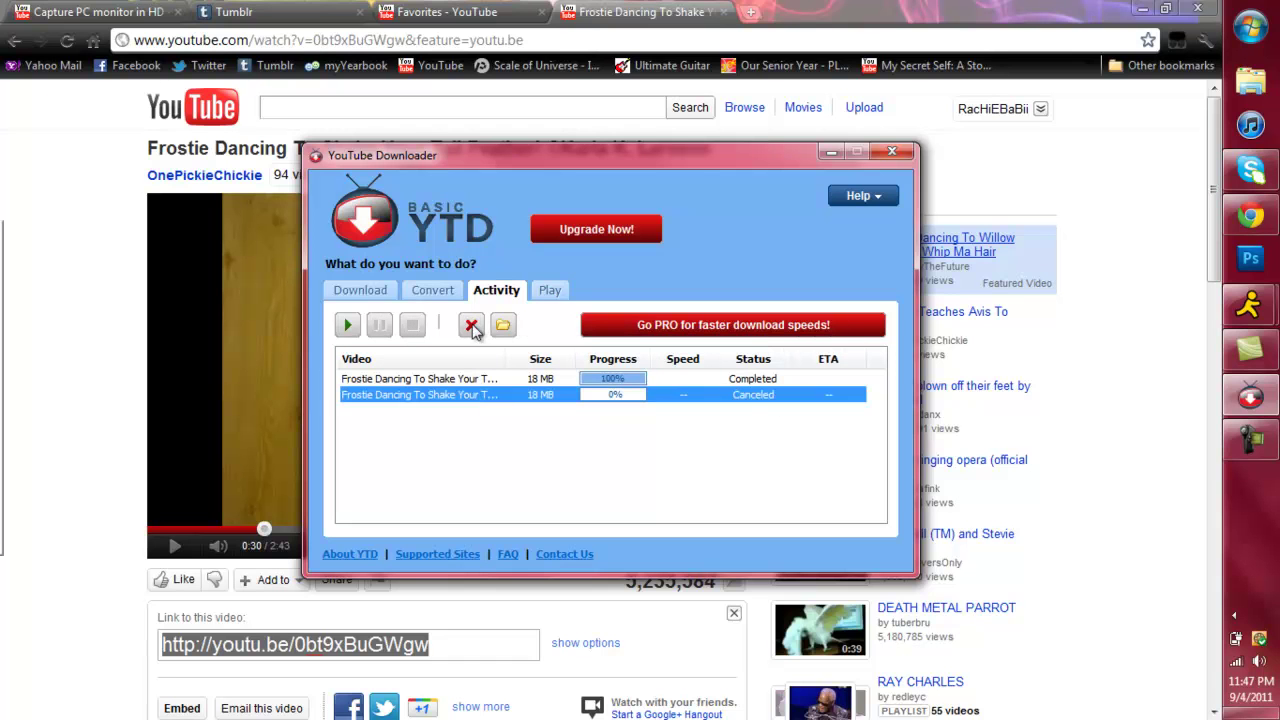
pyautogui.click(471, 325)
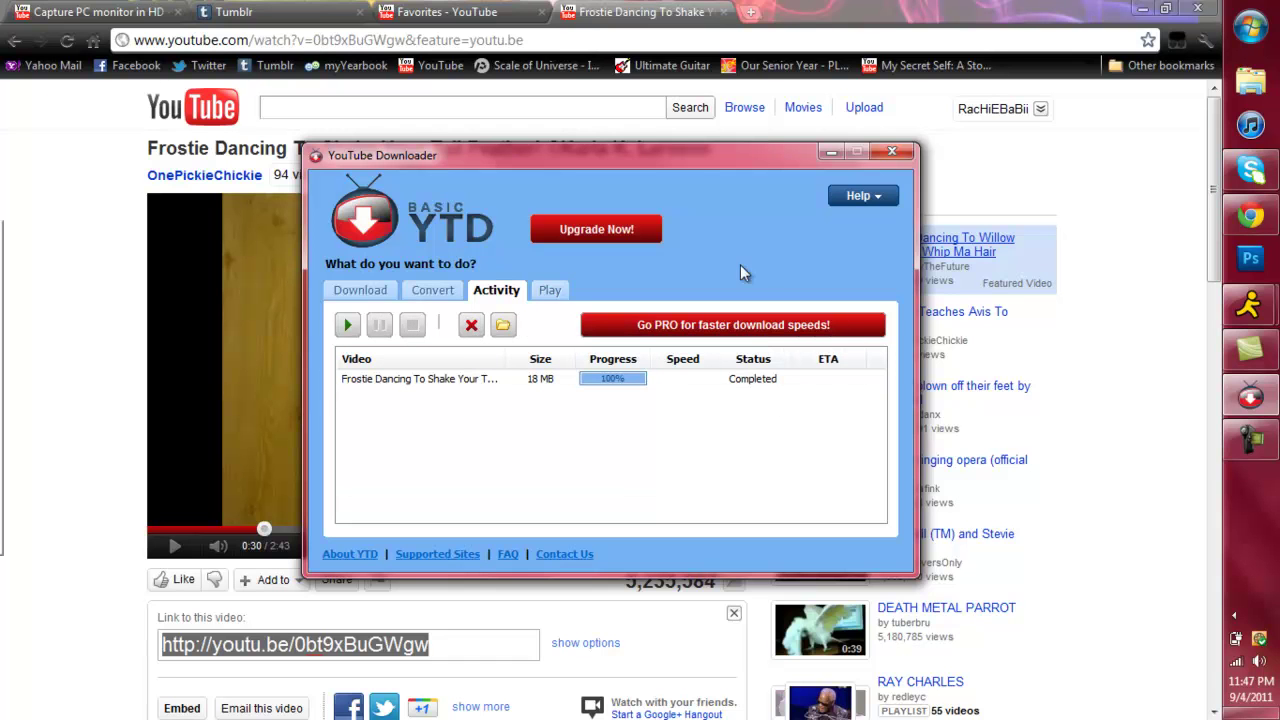
pyautogui.click(889, 151)
pyautogui.click(1250, 30)
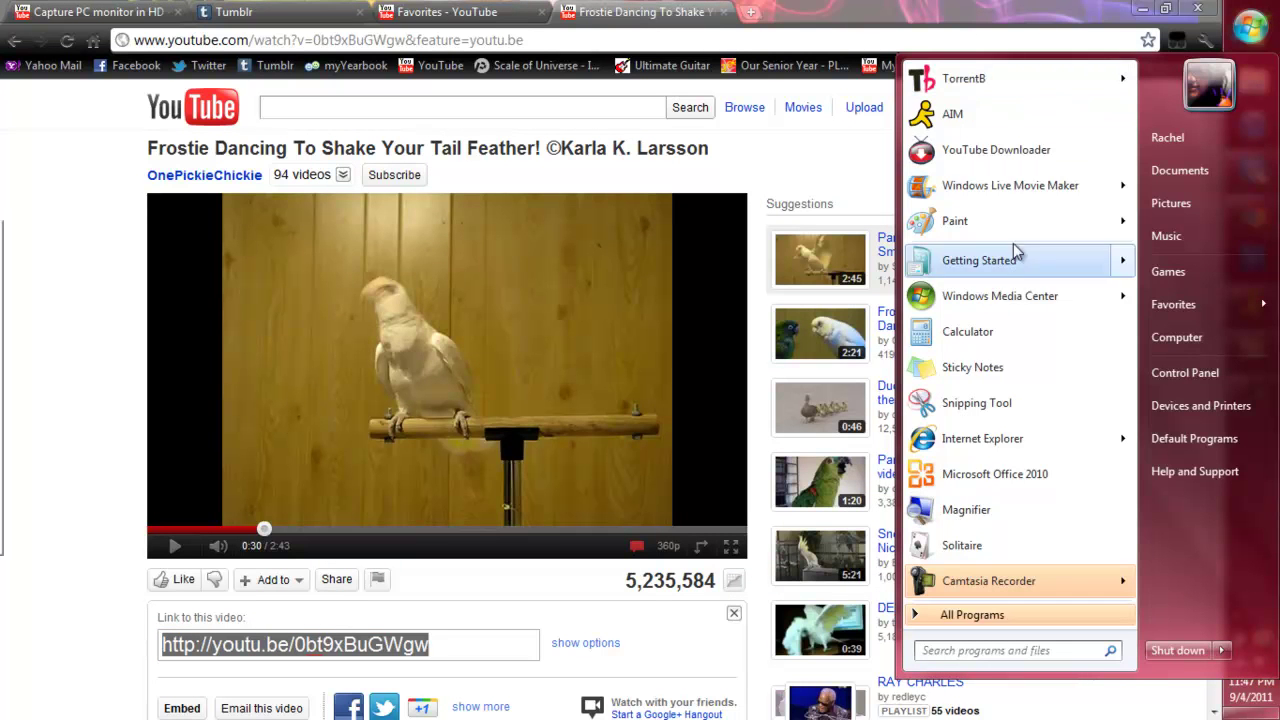
# Step: Find the downloaded Frostie Dancing .flv in the Videos library and play it in VLC
pyautogui.click(1250, 28)
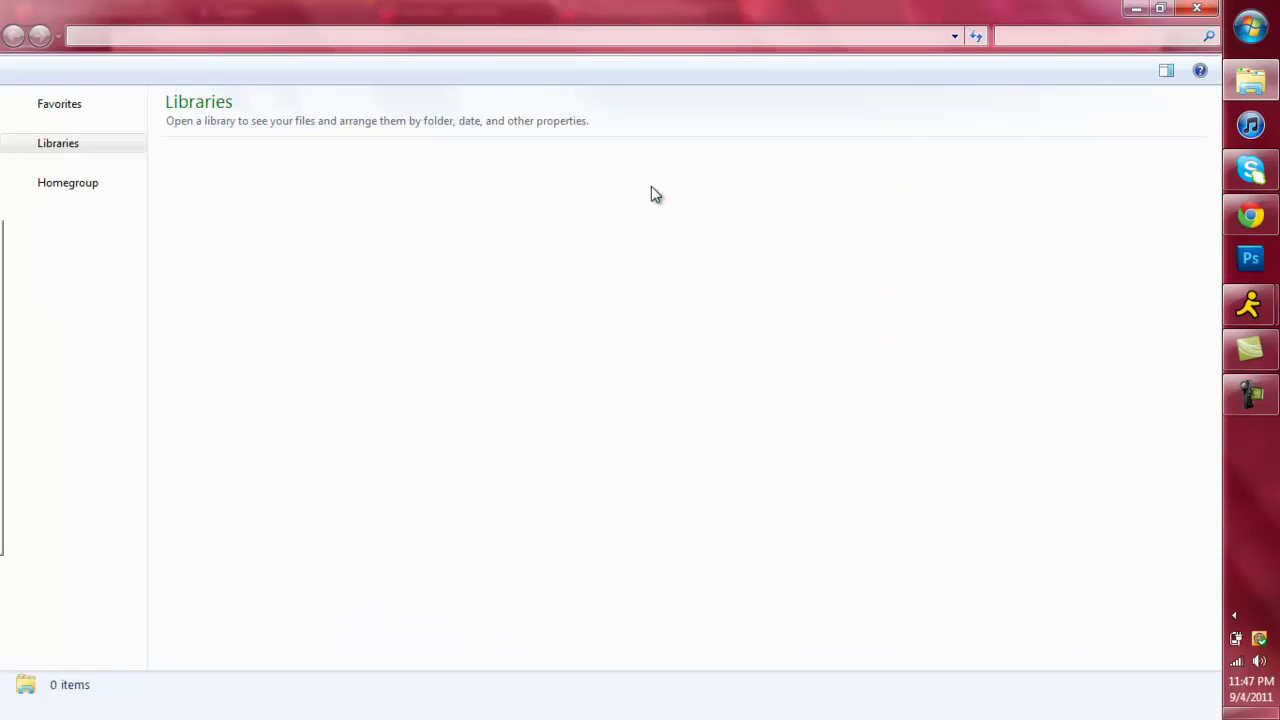
pyautogui.click(80, 282)
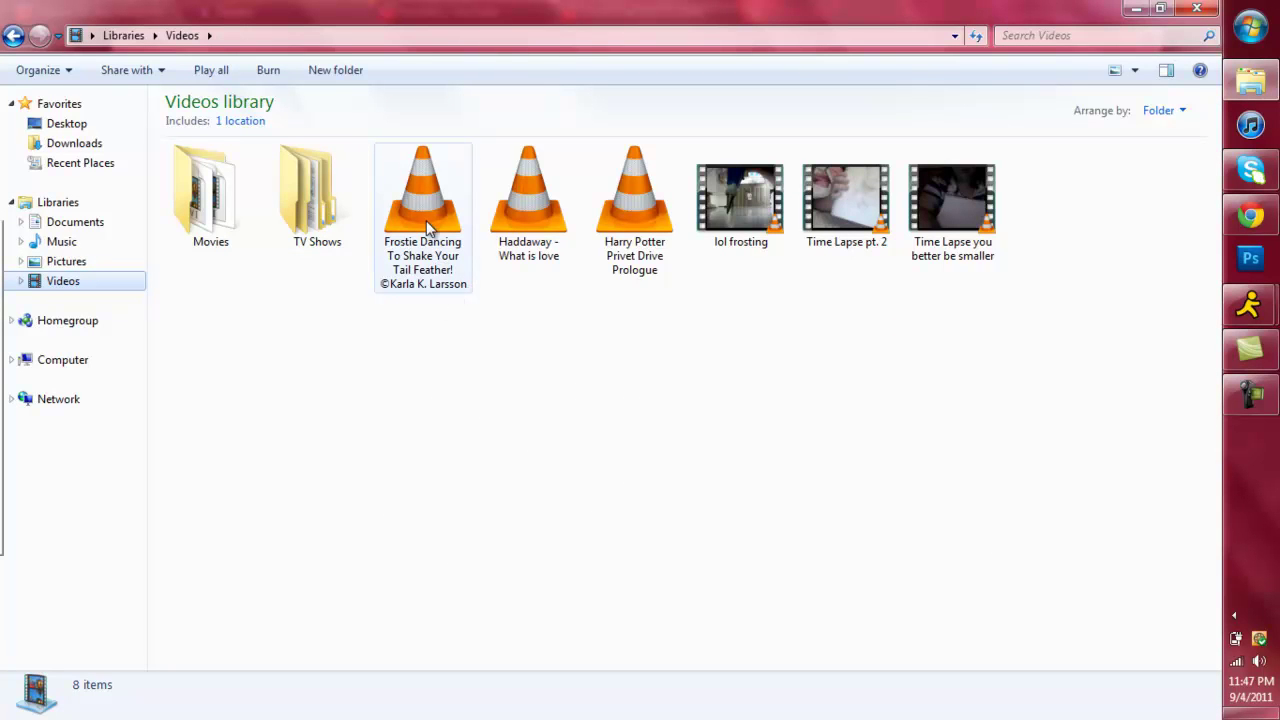
pyautogui.click(426, 258)
pyautogui.doubleClick(426, 258)
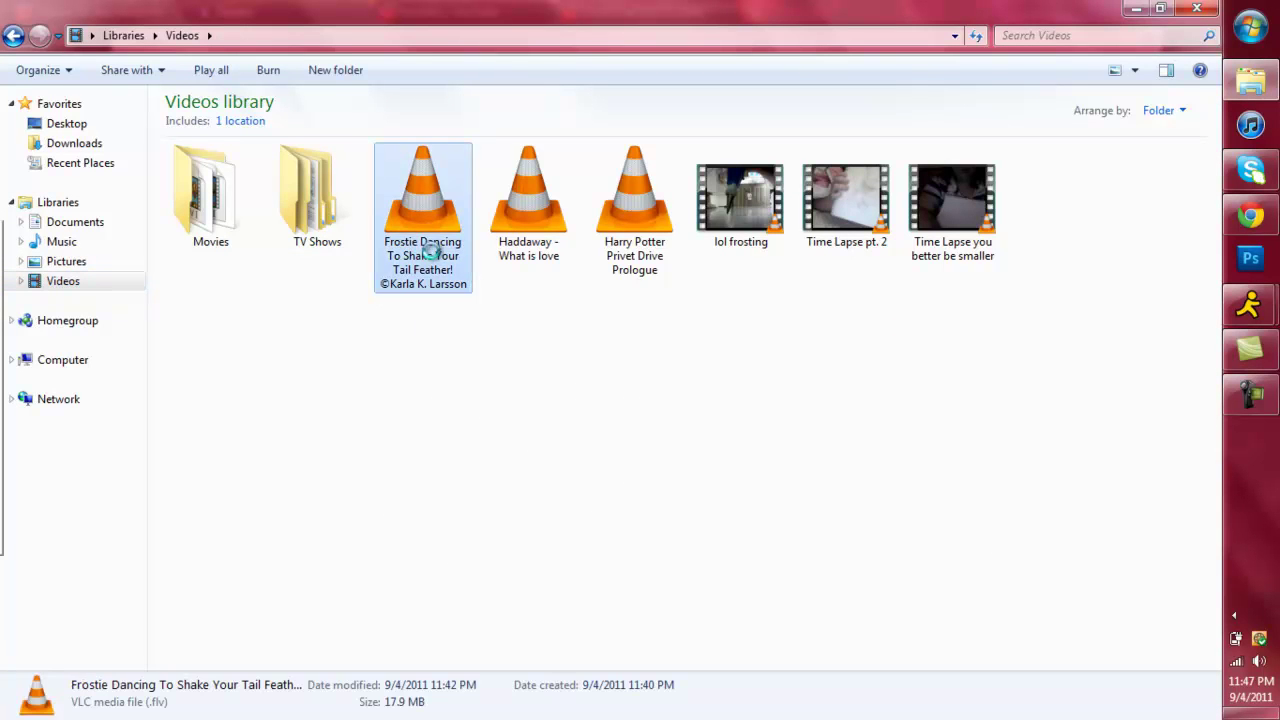
pyautogui.rightClick(426, 252)
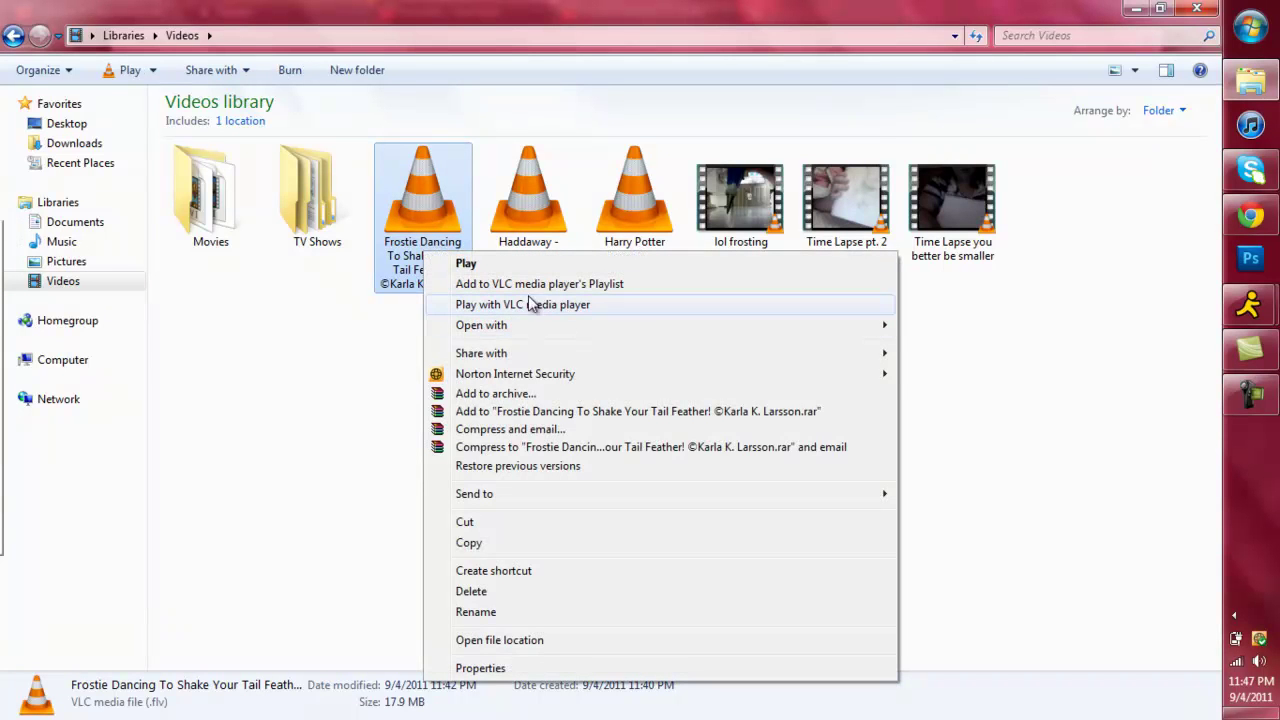
pyautogui.click(410, 226)
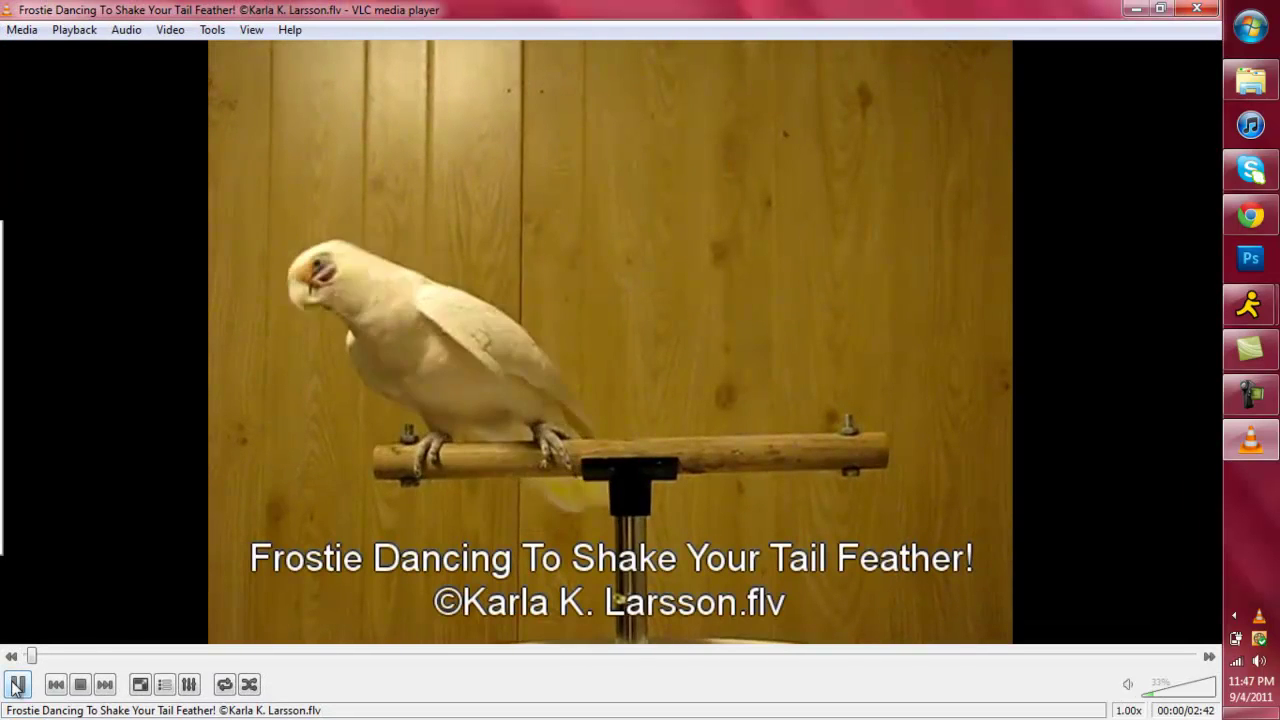
# Step: Pause the video, close the Videos library window, and bring VLC back up
pyautogui.click(17, 684)
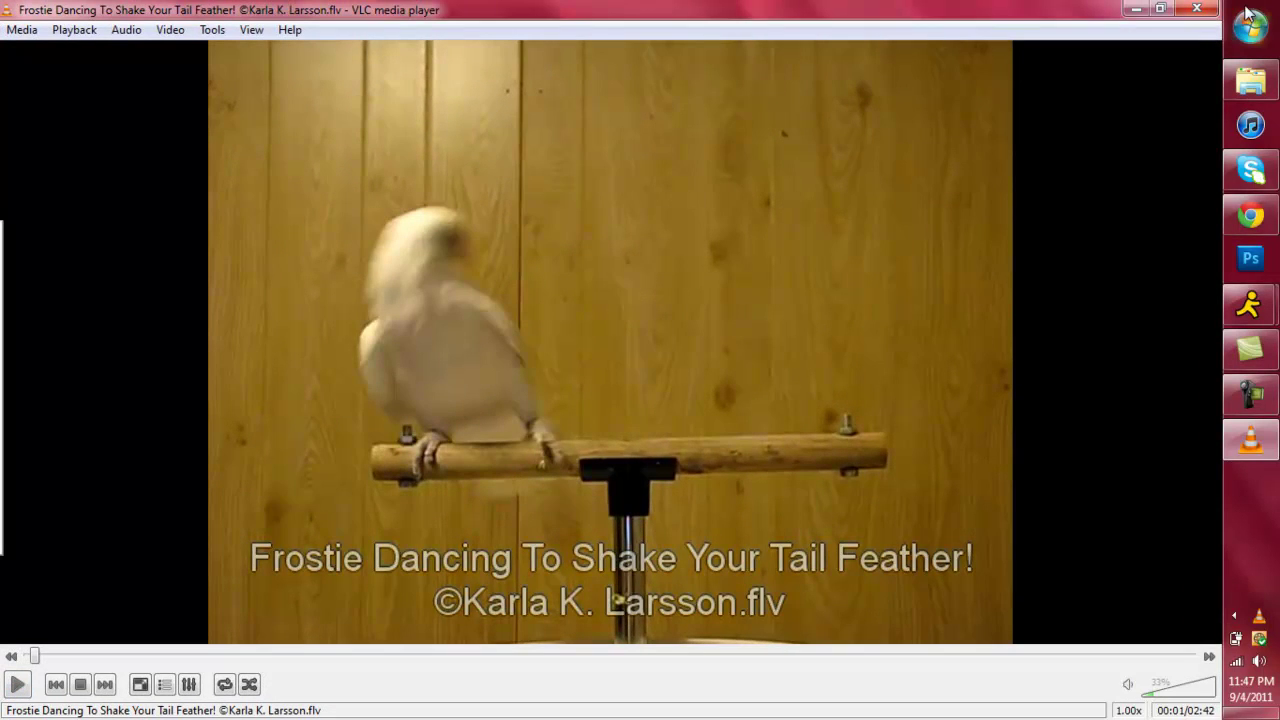
pyautogui.click(1135, 17)
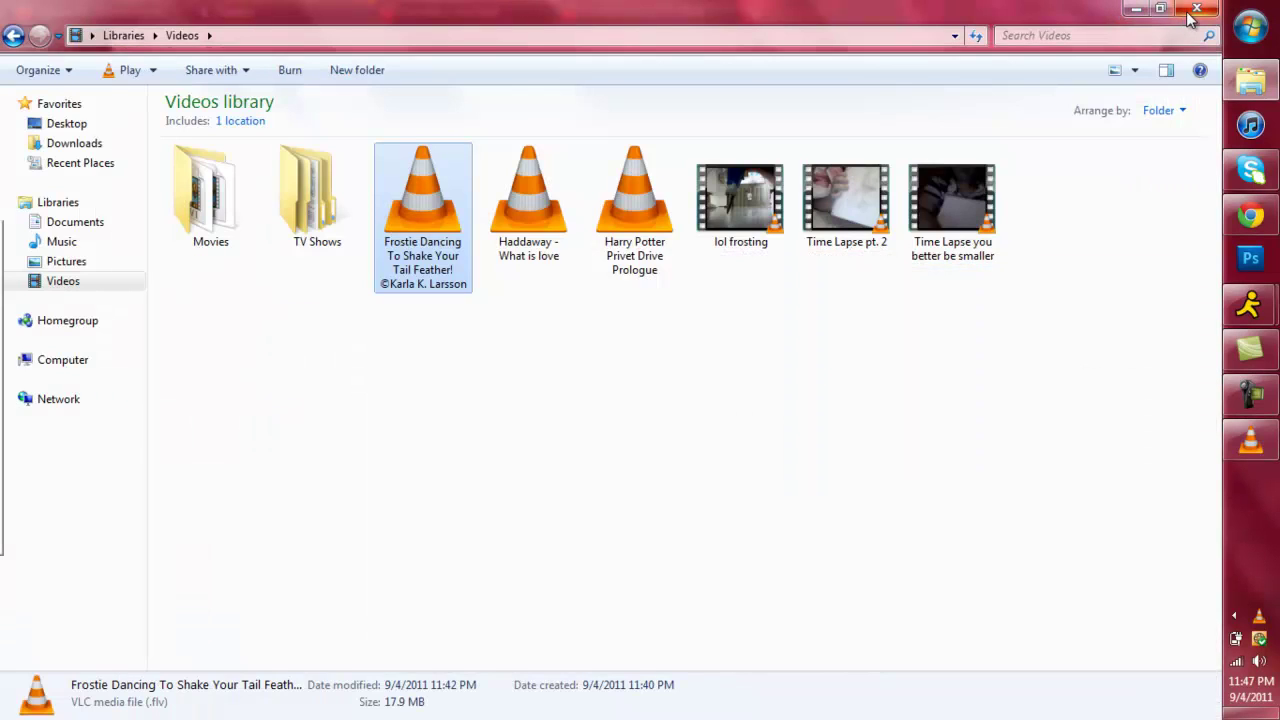
pyautogui.click(1192, 13)
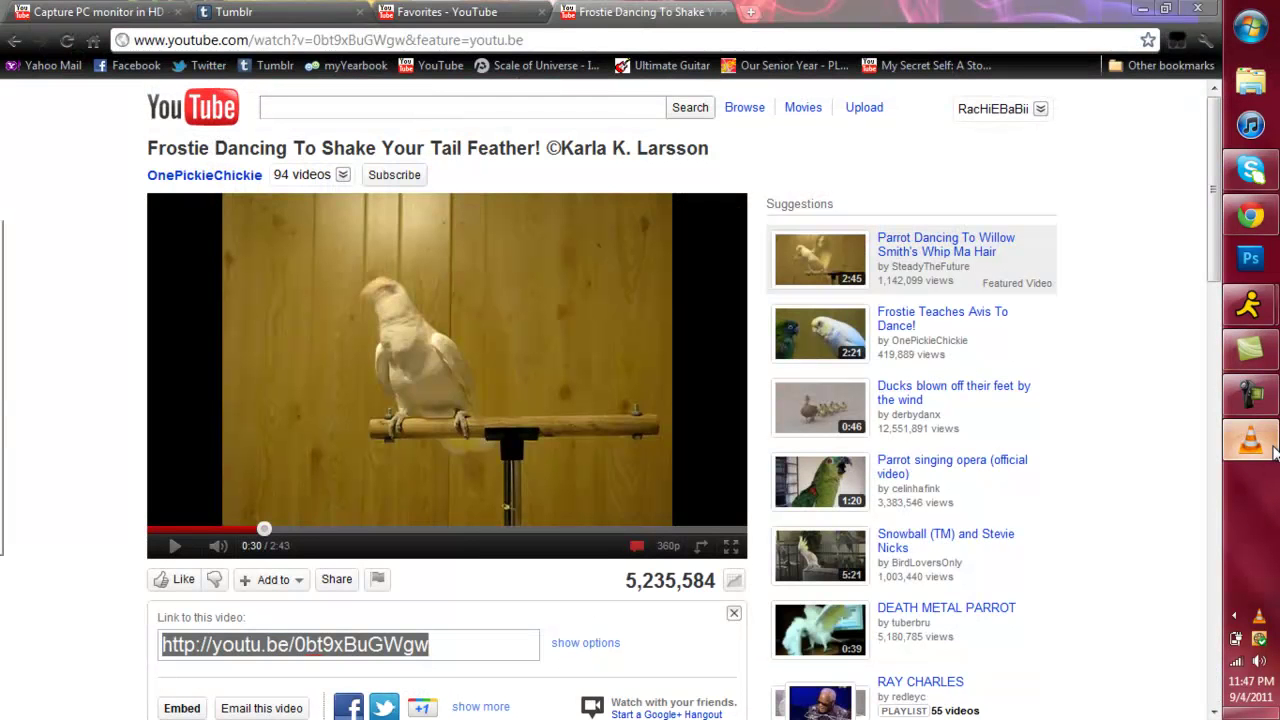
pyautogui.click(1272, 448)
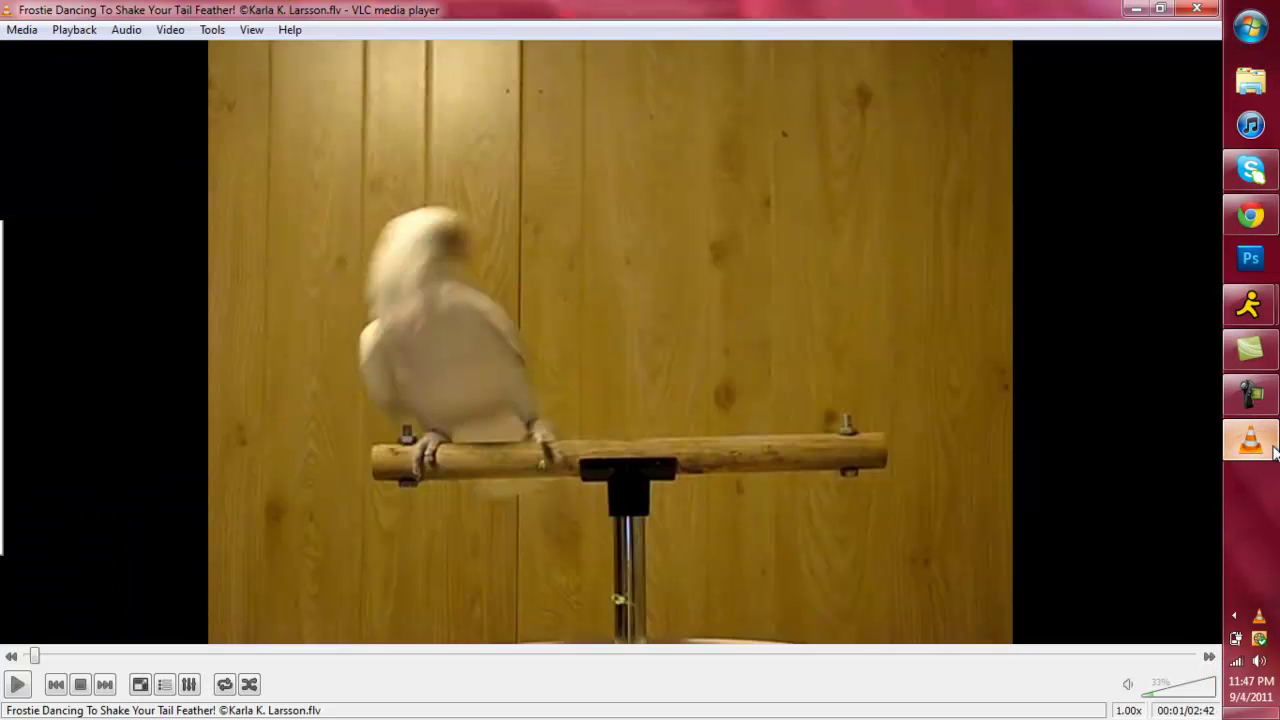
# Step: Confirm in Preferences > Hotkeys that Take video snapshot uses x, then save
pyautogui.click(212, 30)
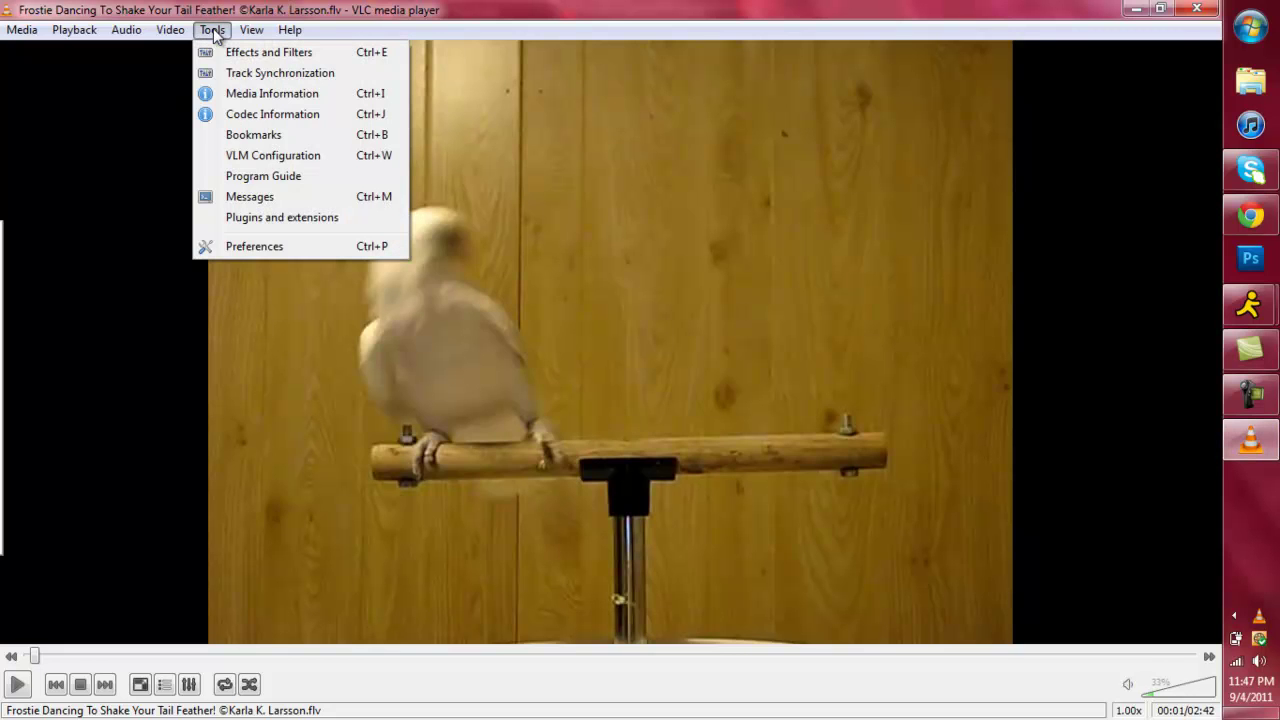
pyautogui.click(248, 247)
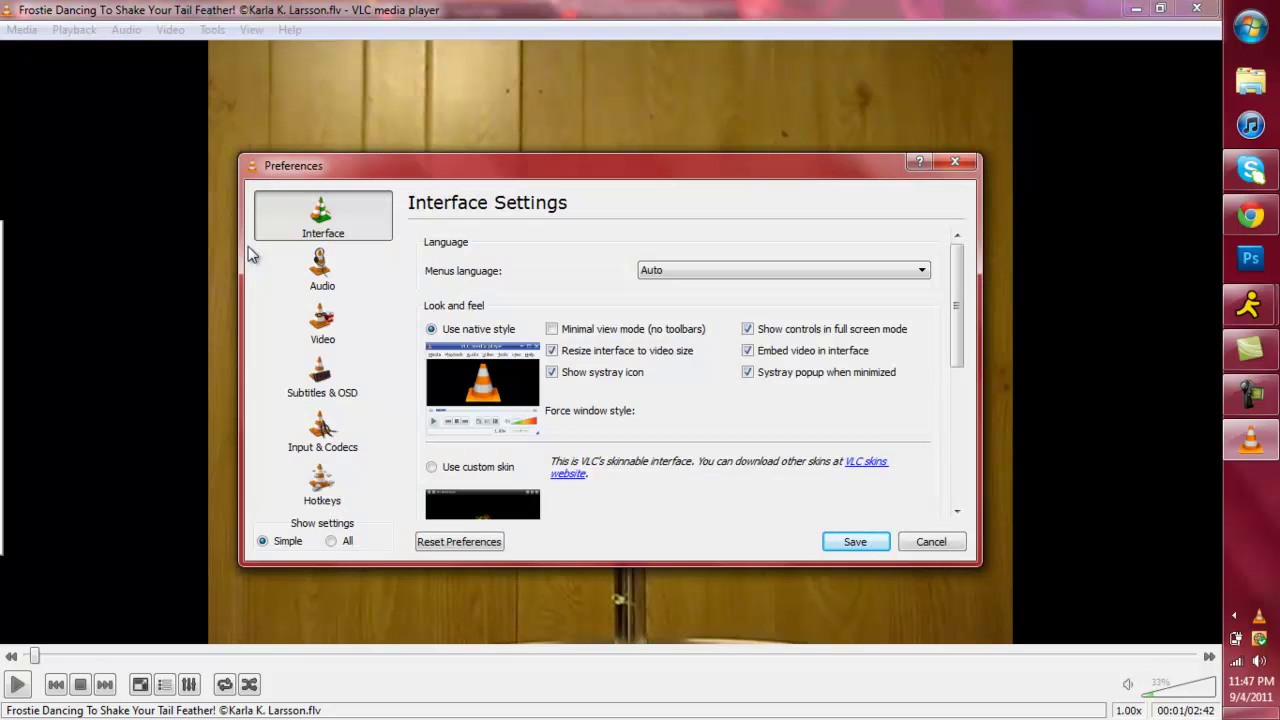
pyautogui.click(326, 484)
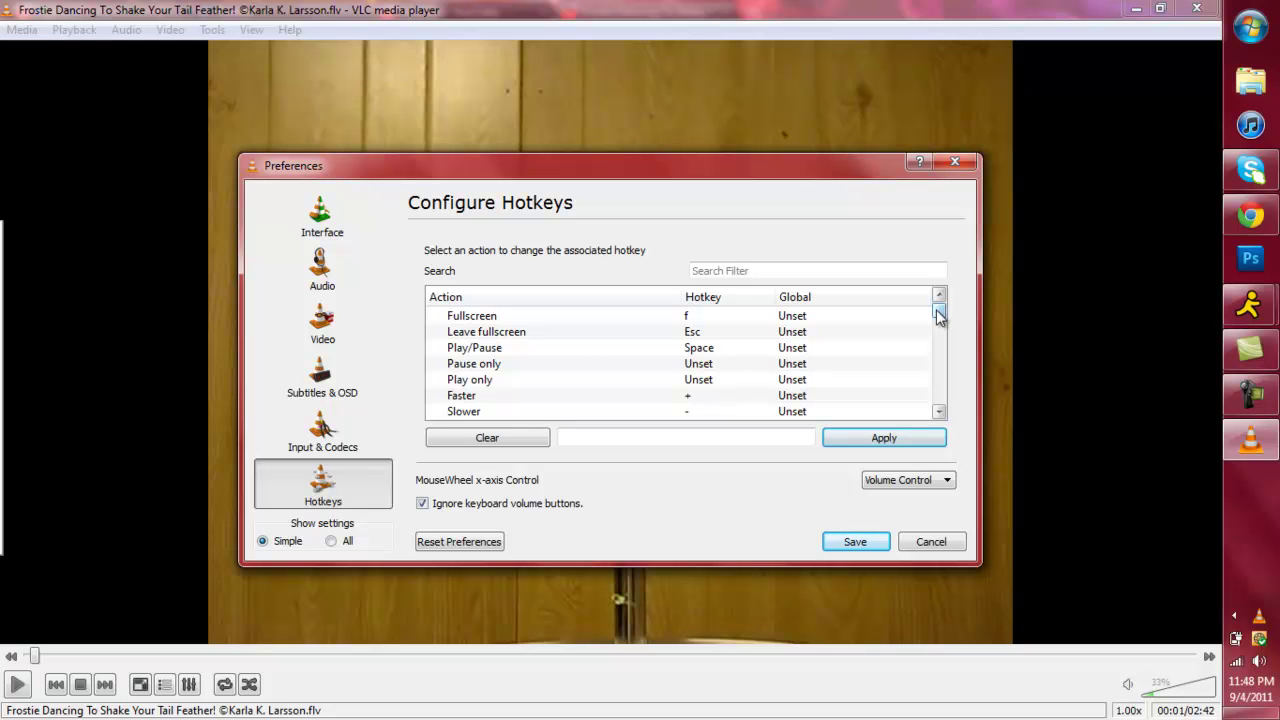
pyautogui.moveTo(939, 314); pyautogui.dragTo(942, 355)
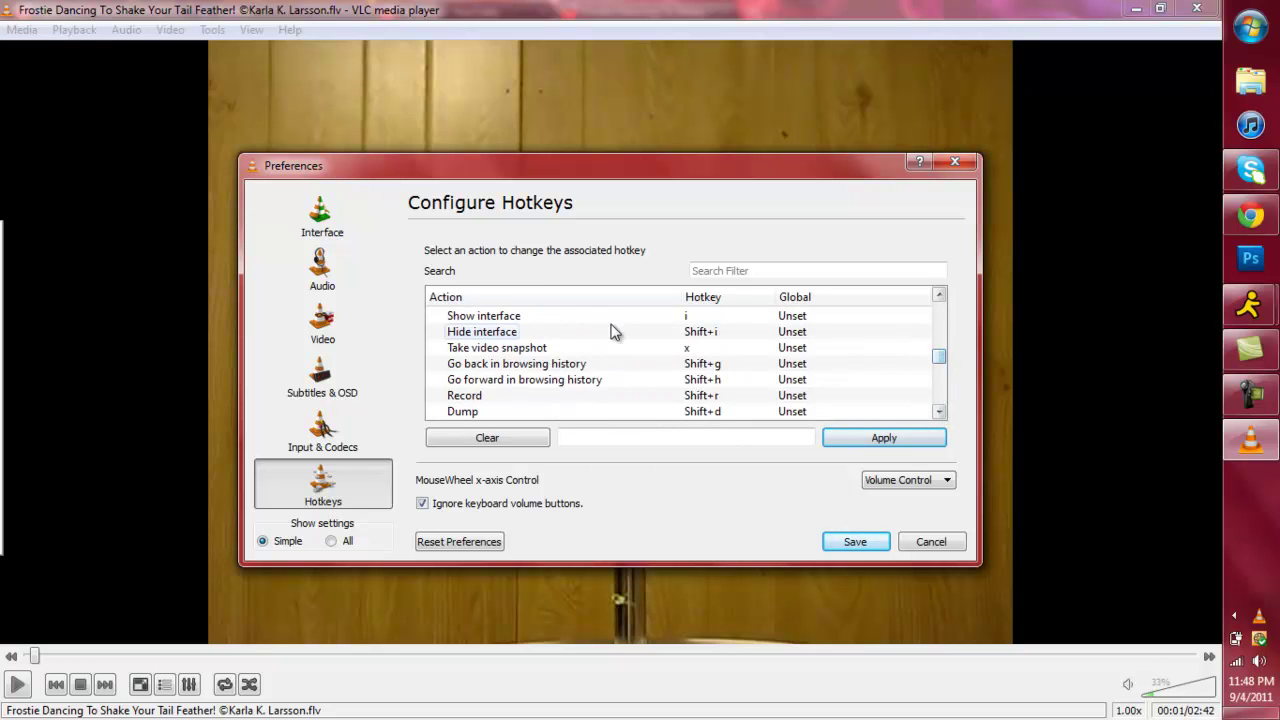
pyautogui.click(531, 349)
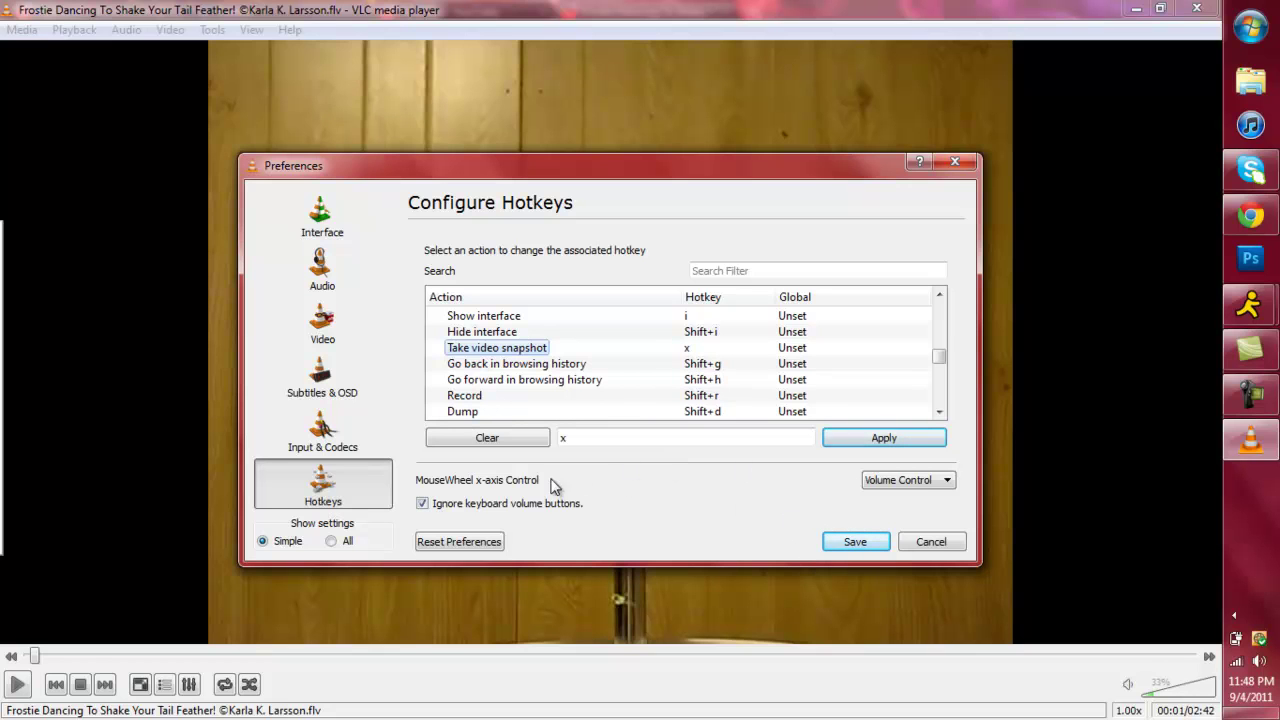
pyautogui.click(855, 545)
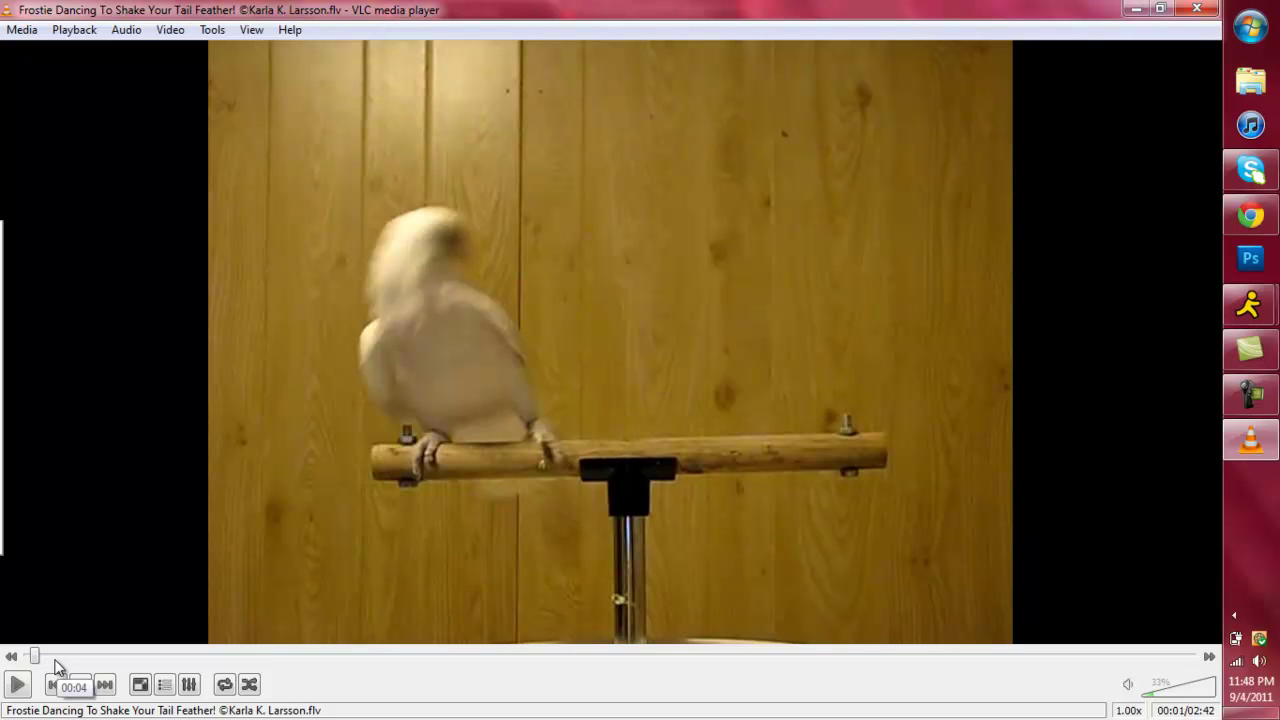
# Step: Set VLC's video snapshot directory to Pictures\Caps and save the preferences
pyautogui.click(222, 36)
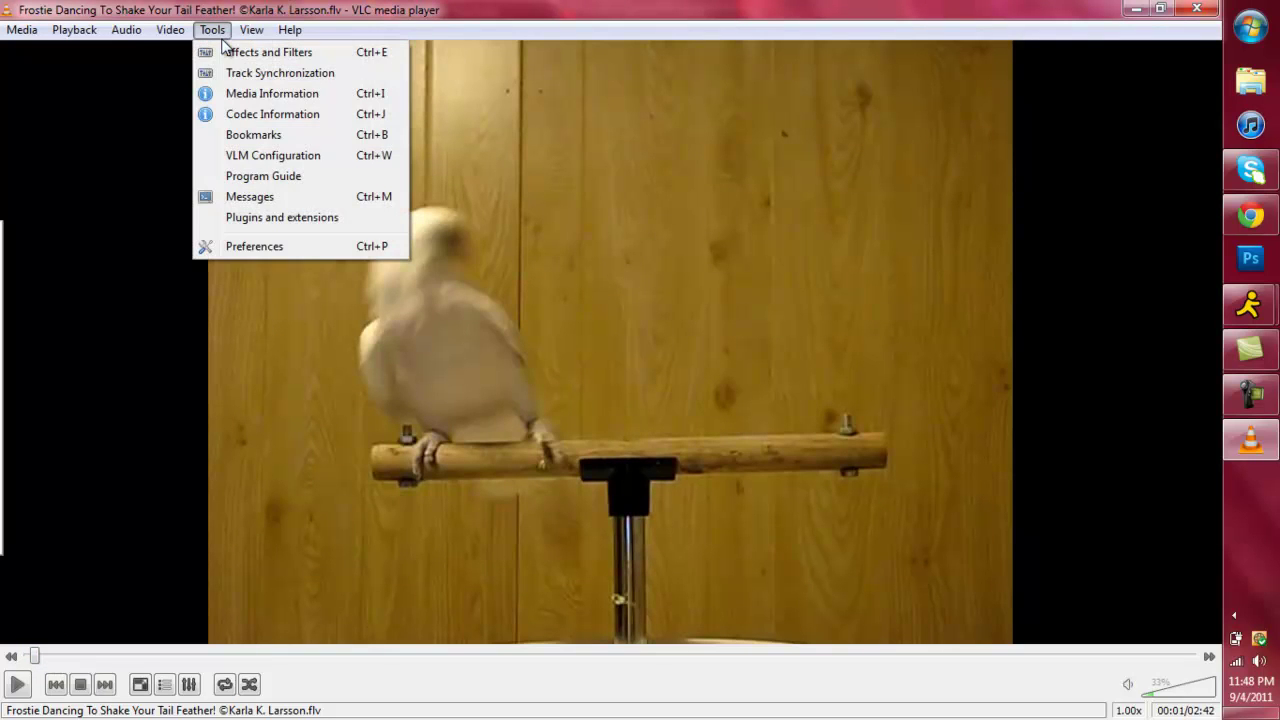
pyautogui.click(313, 249)
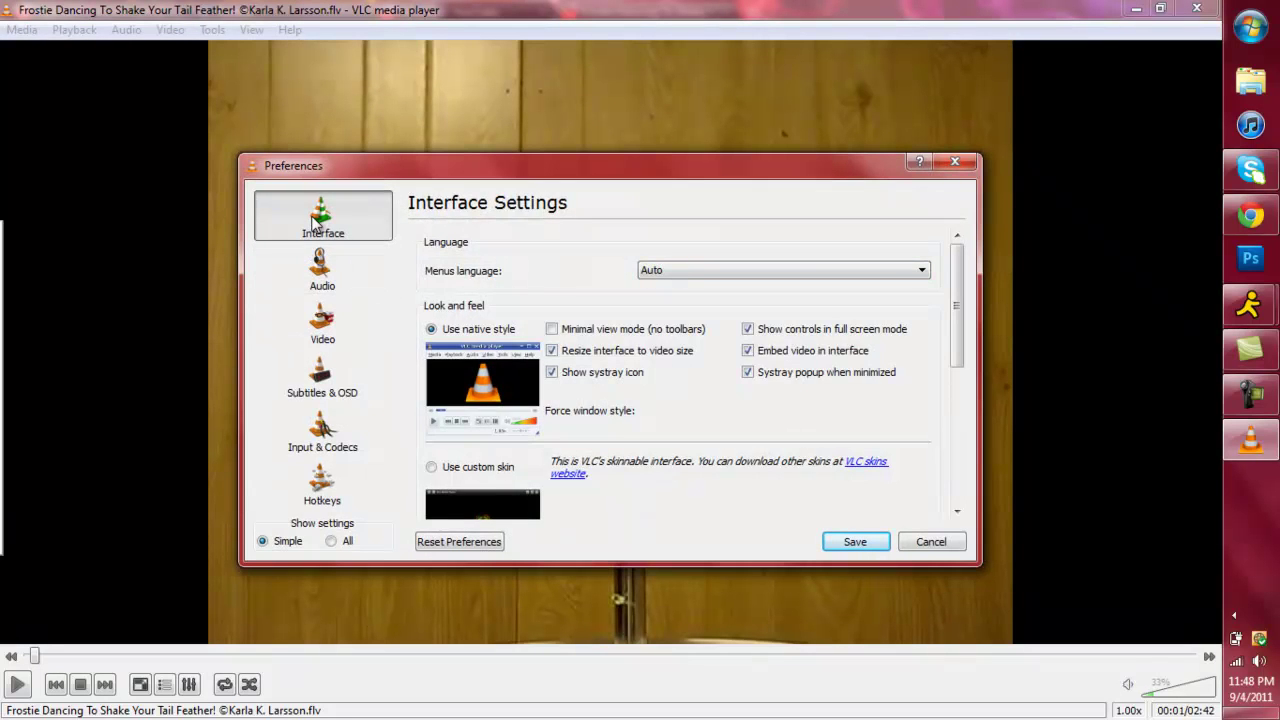
pyautogui.click(324, 328)
pyautogui.scroll(-5, 540, 352)
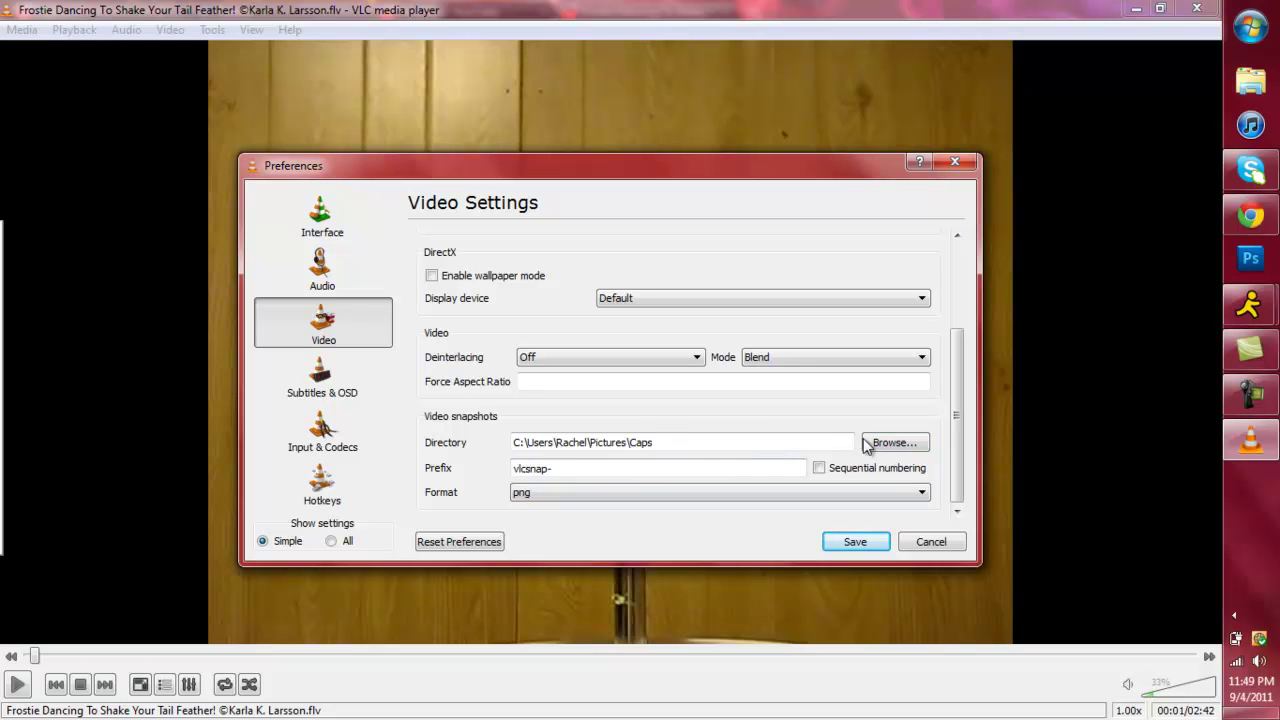
pyautogui.click(895, 446)
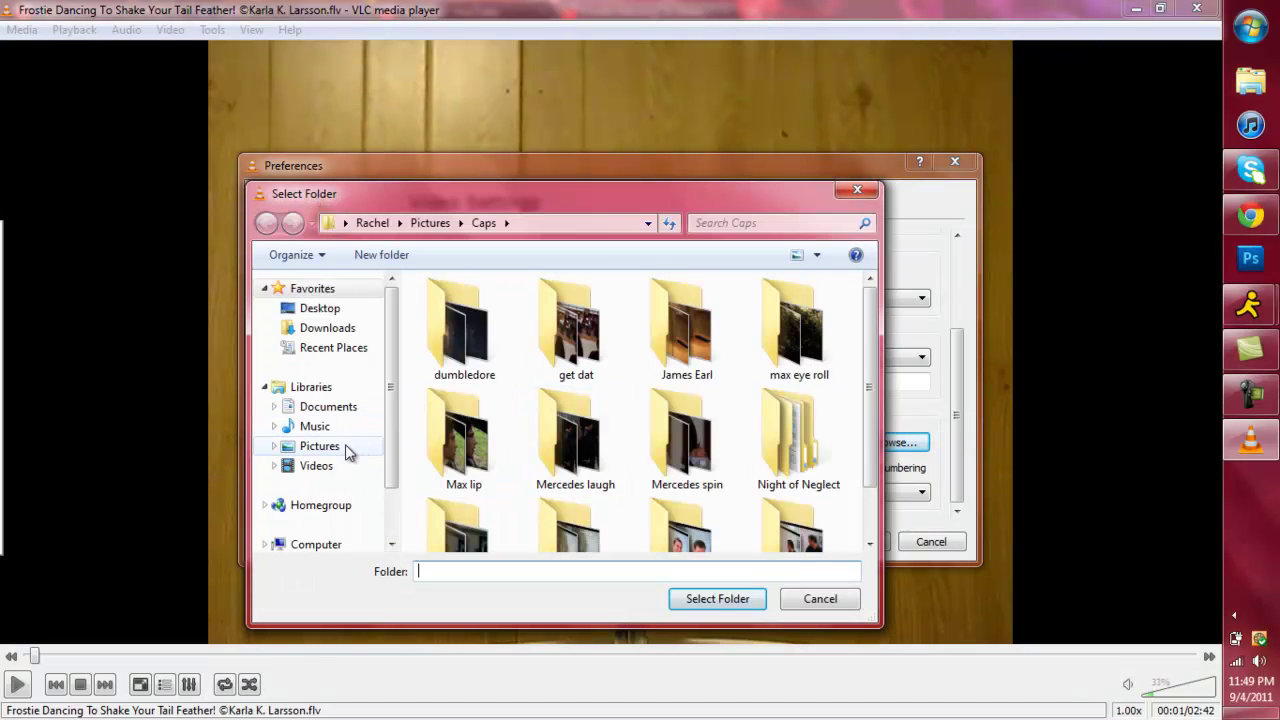
pyautogui.click(345, 446)
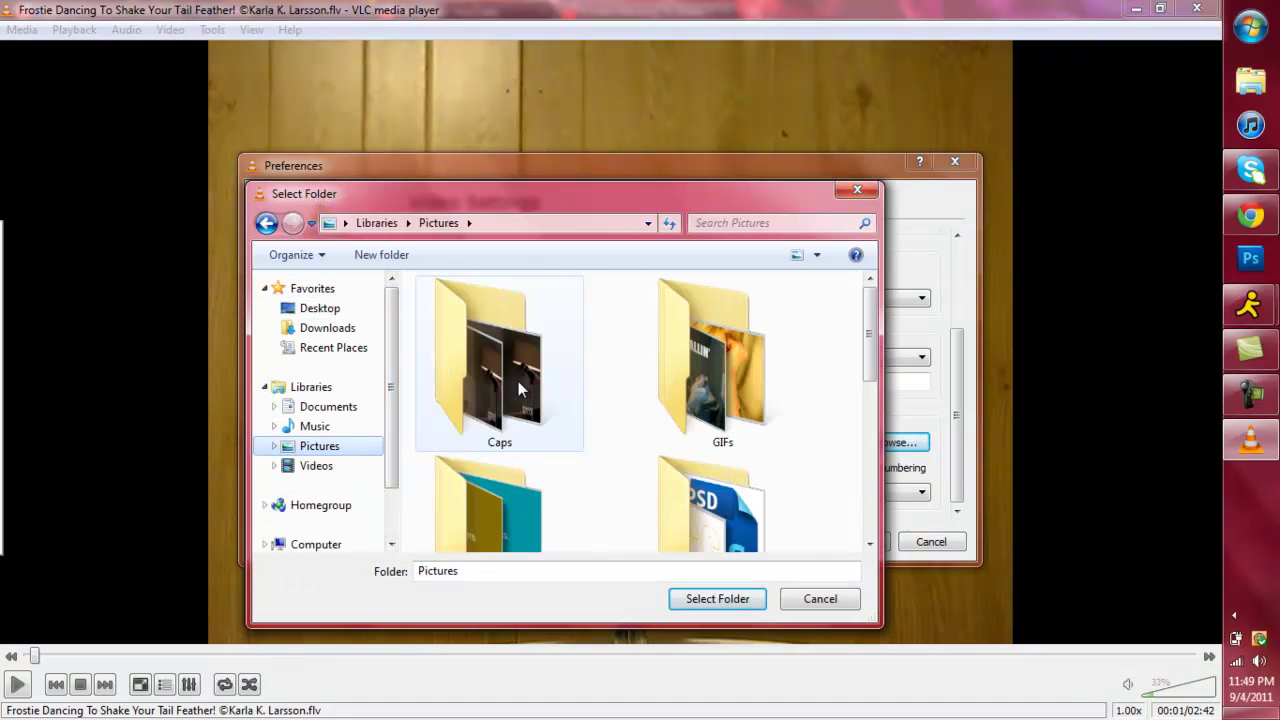
pyautogui.doubleClick(561, 398)
pyautogui.scroll(-5, 634, 423)
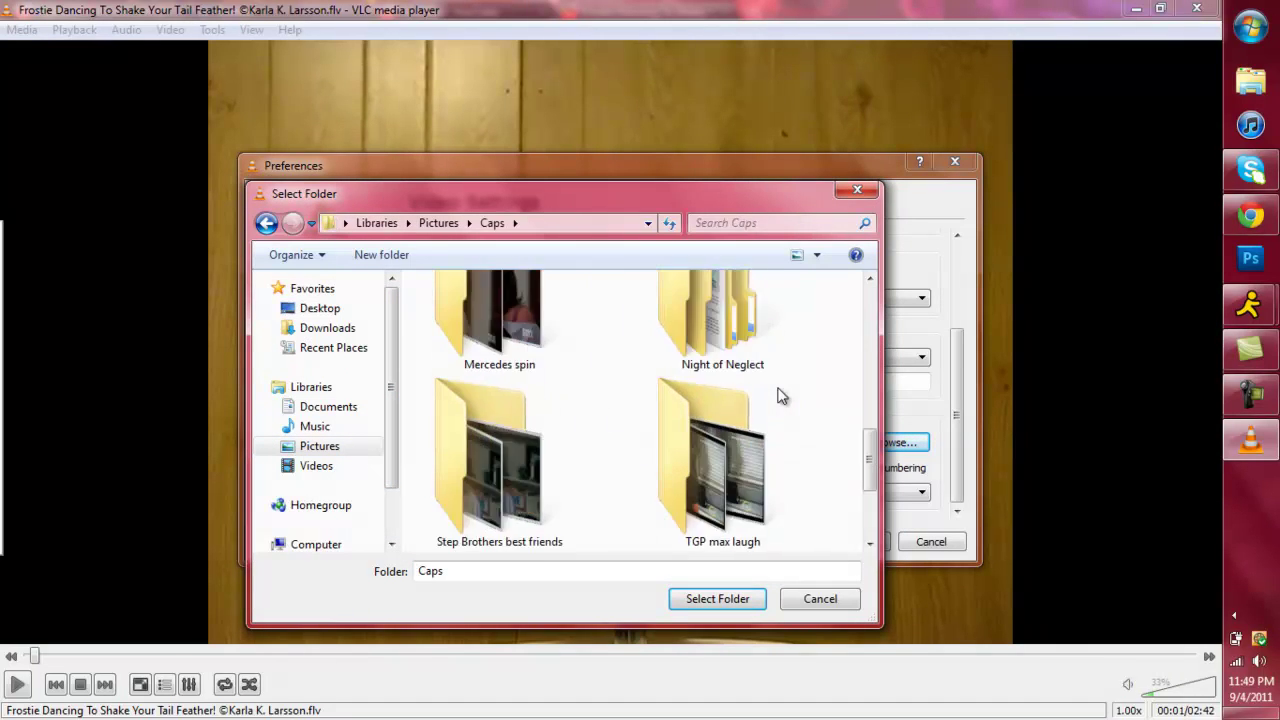
pyautogui.click(731, 603)
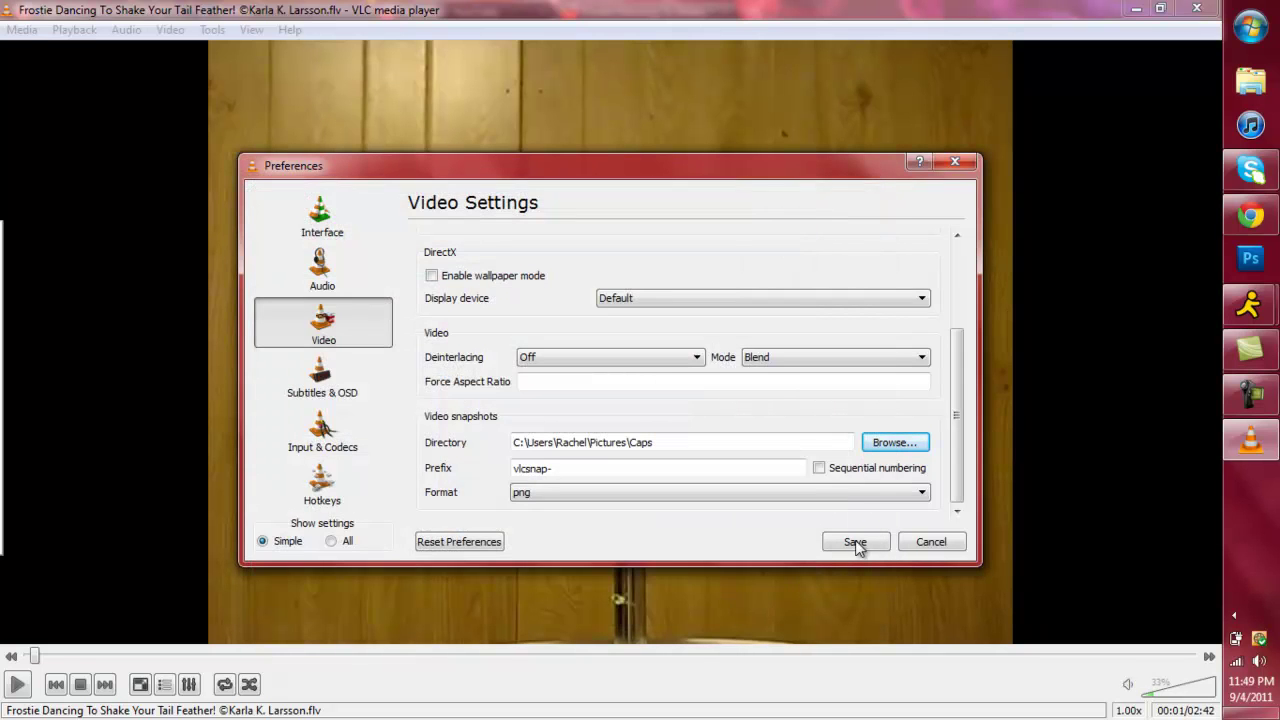
pyautogui.click(881, 541)
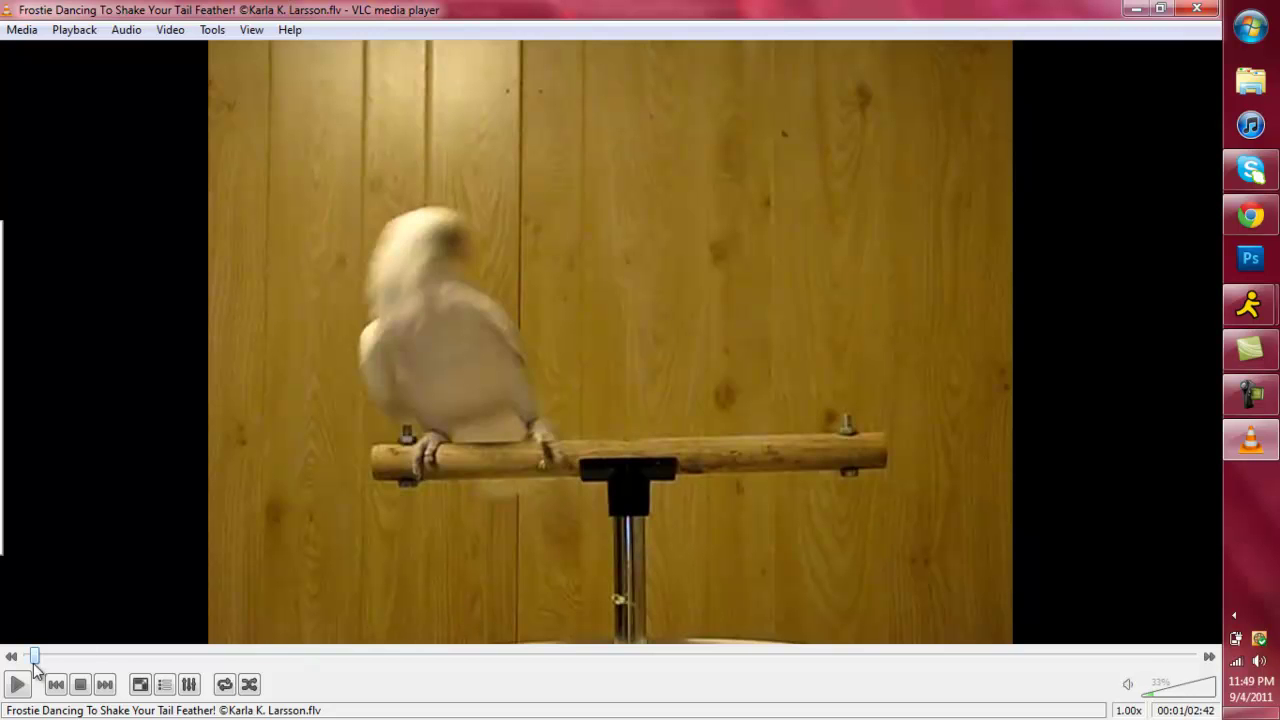
# Step: Seek the video ahead to the dance, pausing at 0:30 and stepping back to about 0:28
pyautogui.moveTo(34, 658); pyautogui.dragTo(217, 659)
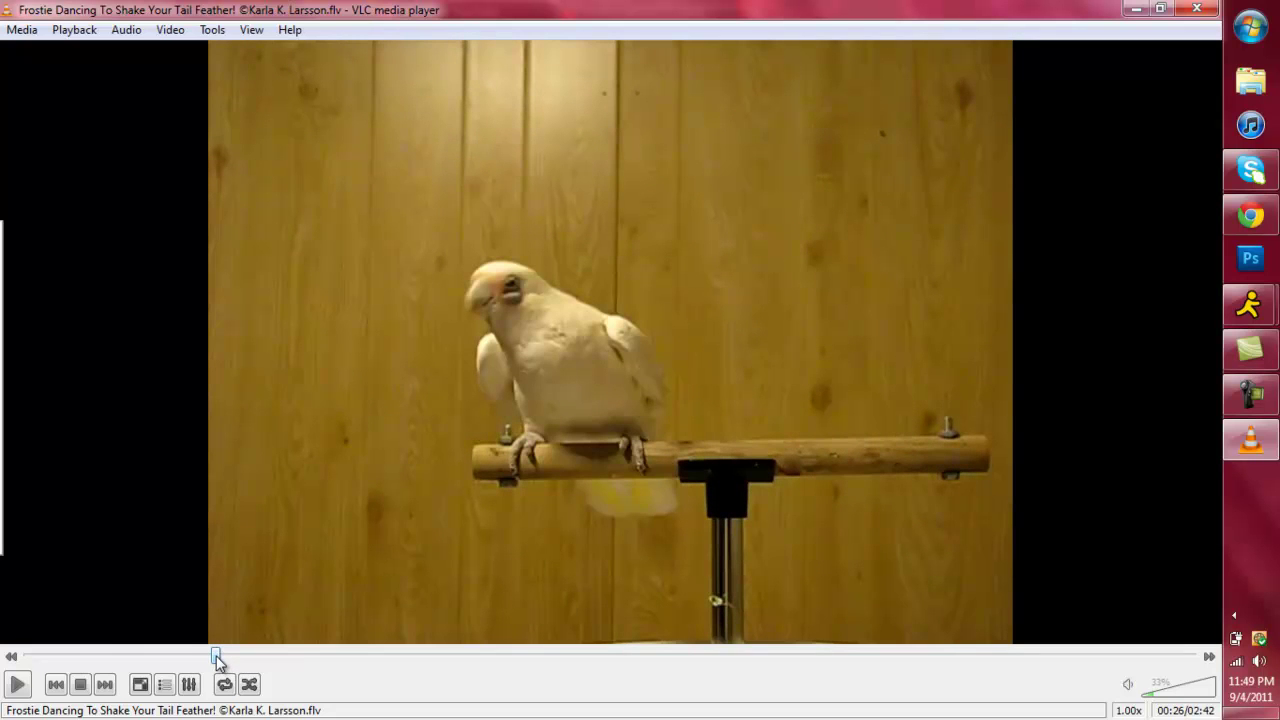
pyautogui.click(19, 684)
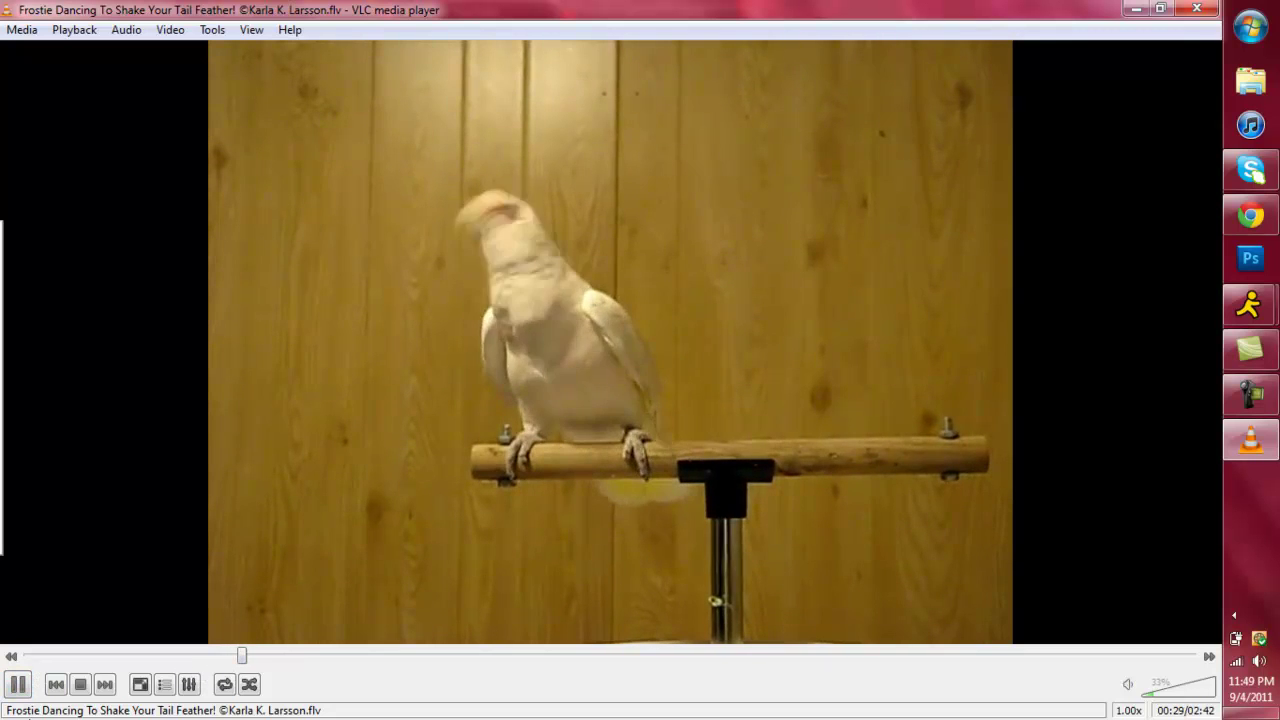
pyautogui.press('space')
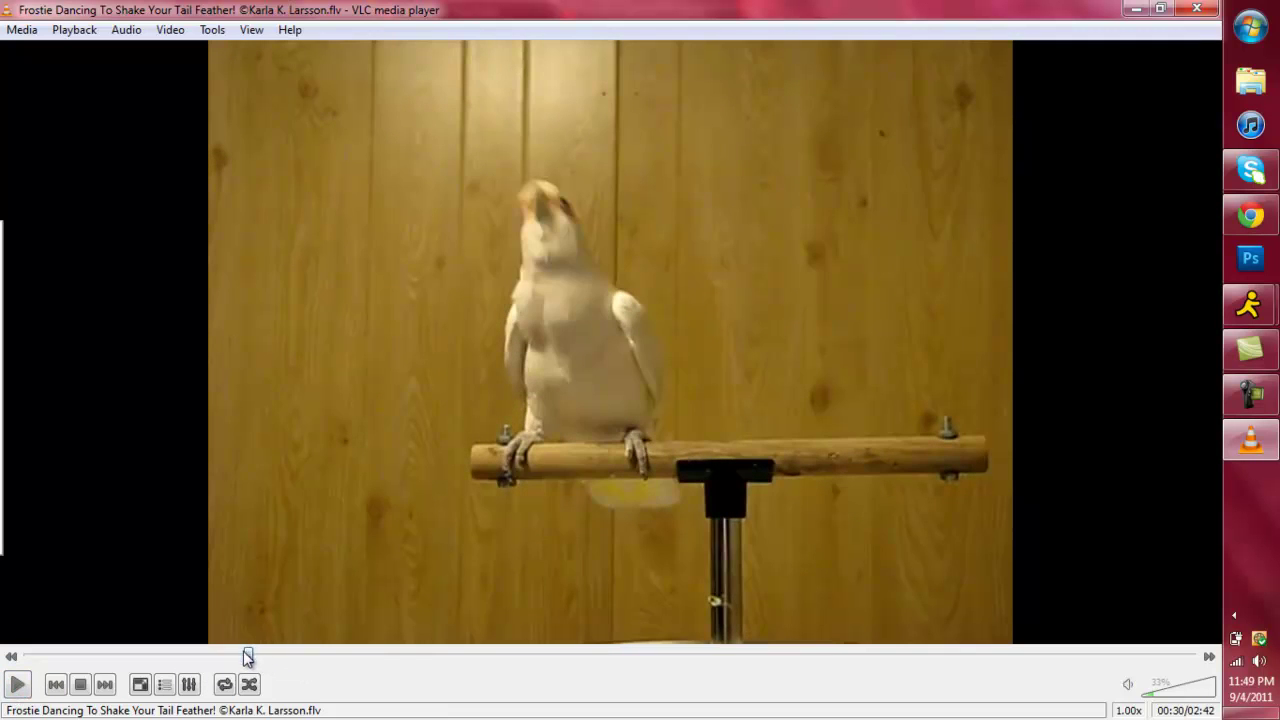
pyautogui.moveTo(247, 657); pyautogui.dragTo(234, 657)
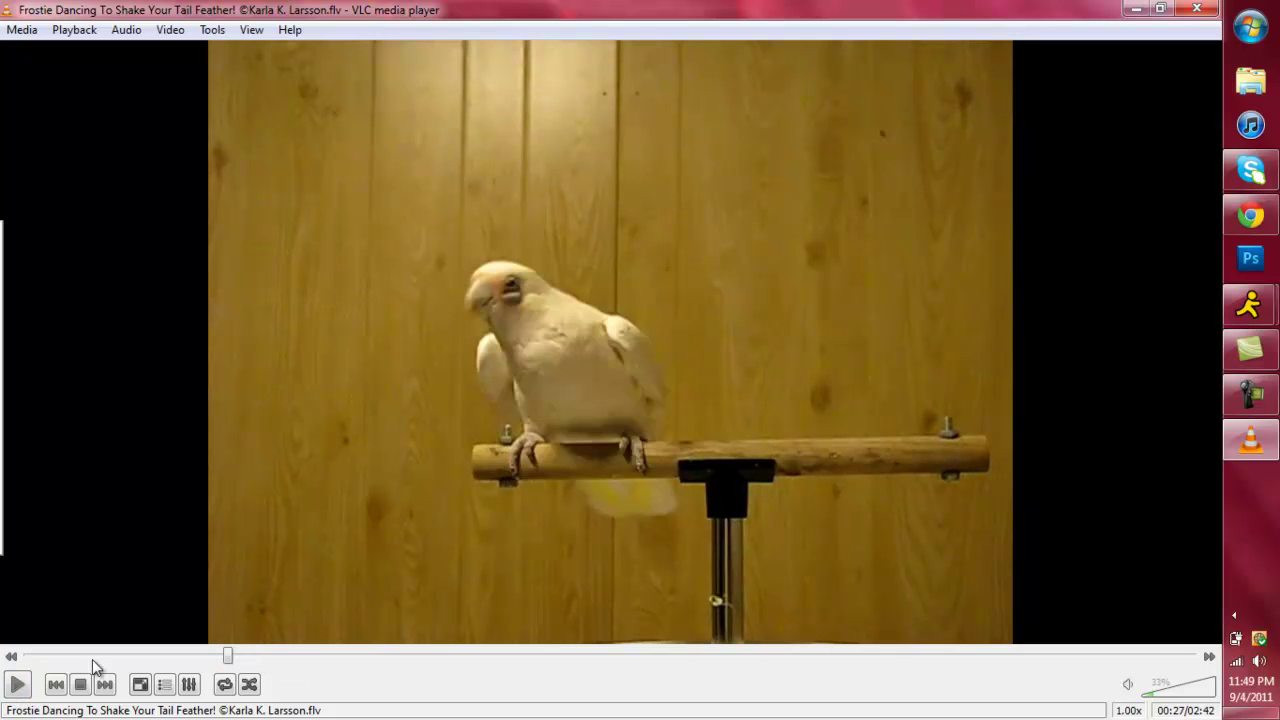
# Step: Play from about 0:28 taking several snapshots, then pause and close VLC
pyautogui.click(18, 684)
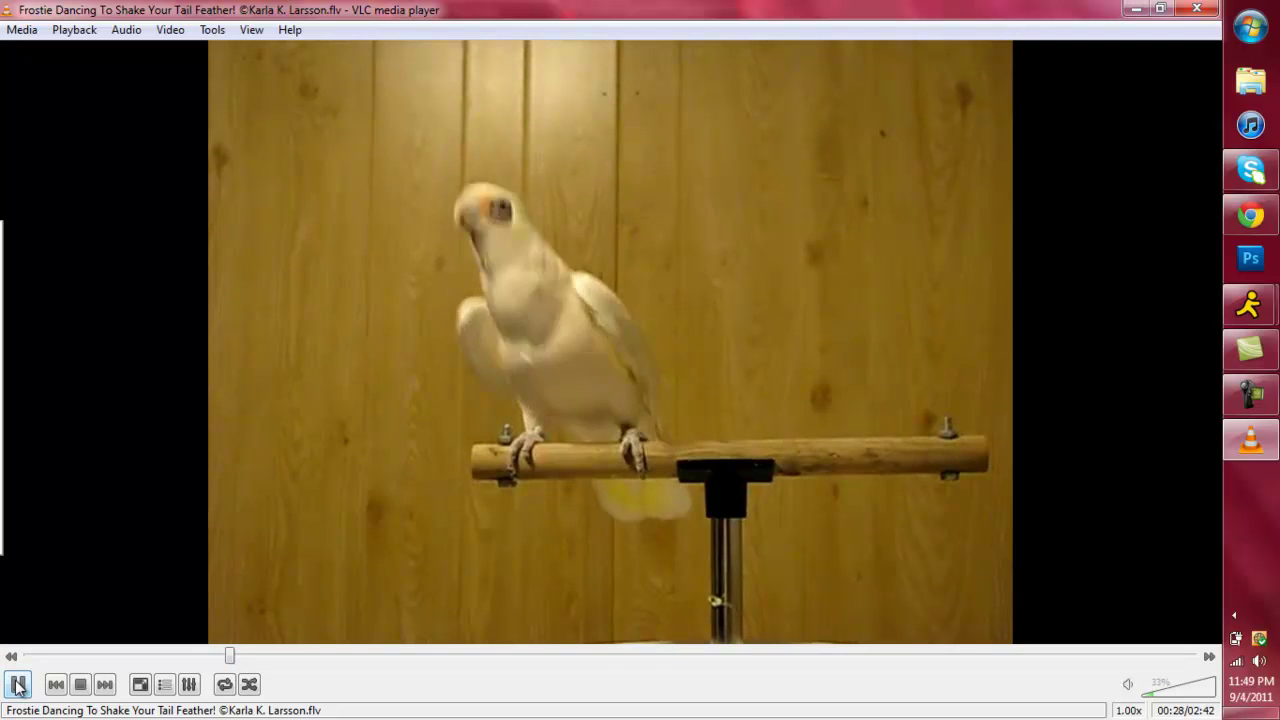
pyautogui.hotkey('shift', 's')
pyautogui.hotkey('shift', 's')
pyautogui.hotkey('shift', 's')
pyautogui.hotkey('shift', 's')
pyautogui.hotkey('shift', 's')
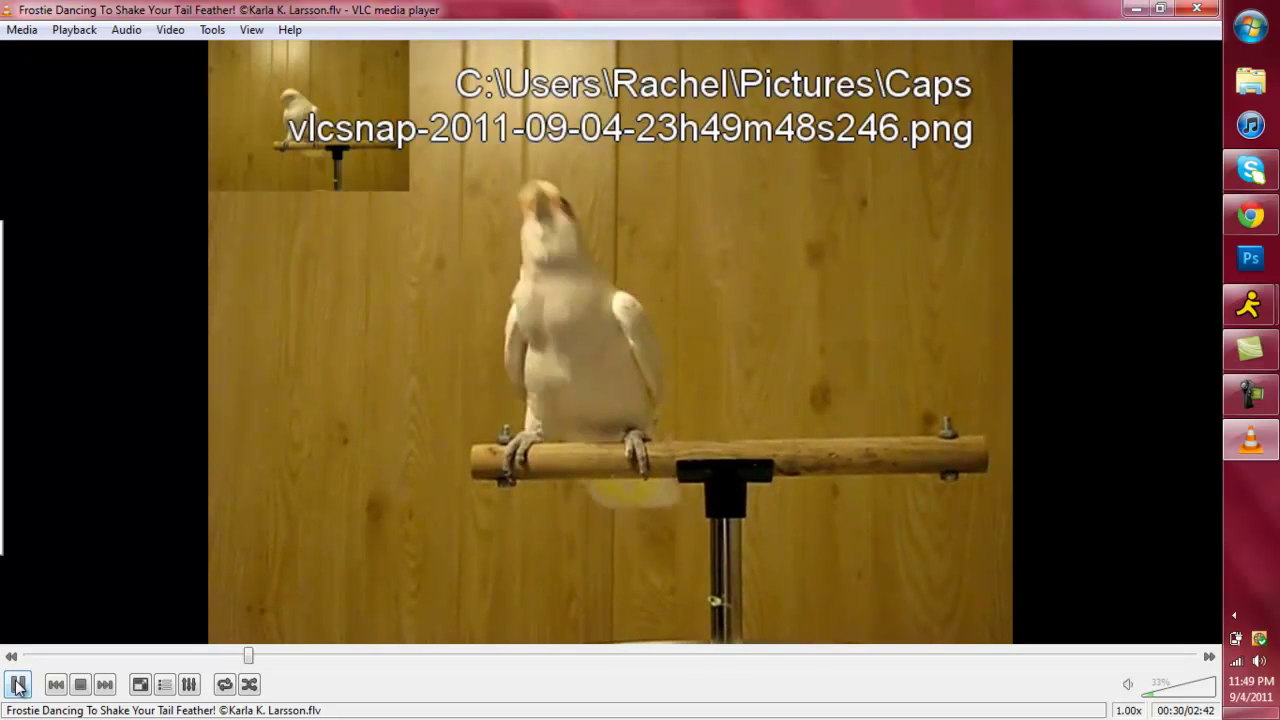
pyautogui.hotkey('shift', 's')
pyautogui.hotkey('shift', 's')
pyautogui.hotkey('shift', 's')
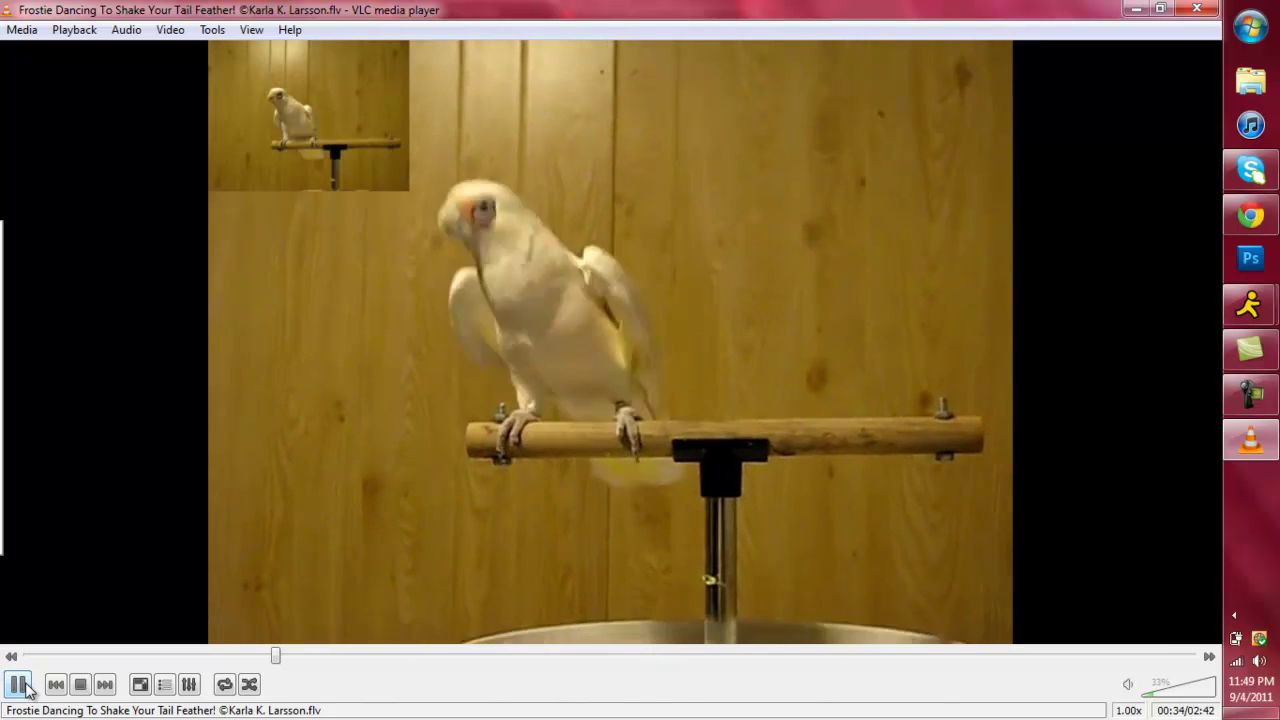
pyautogui.click(24, 686)
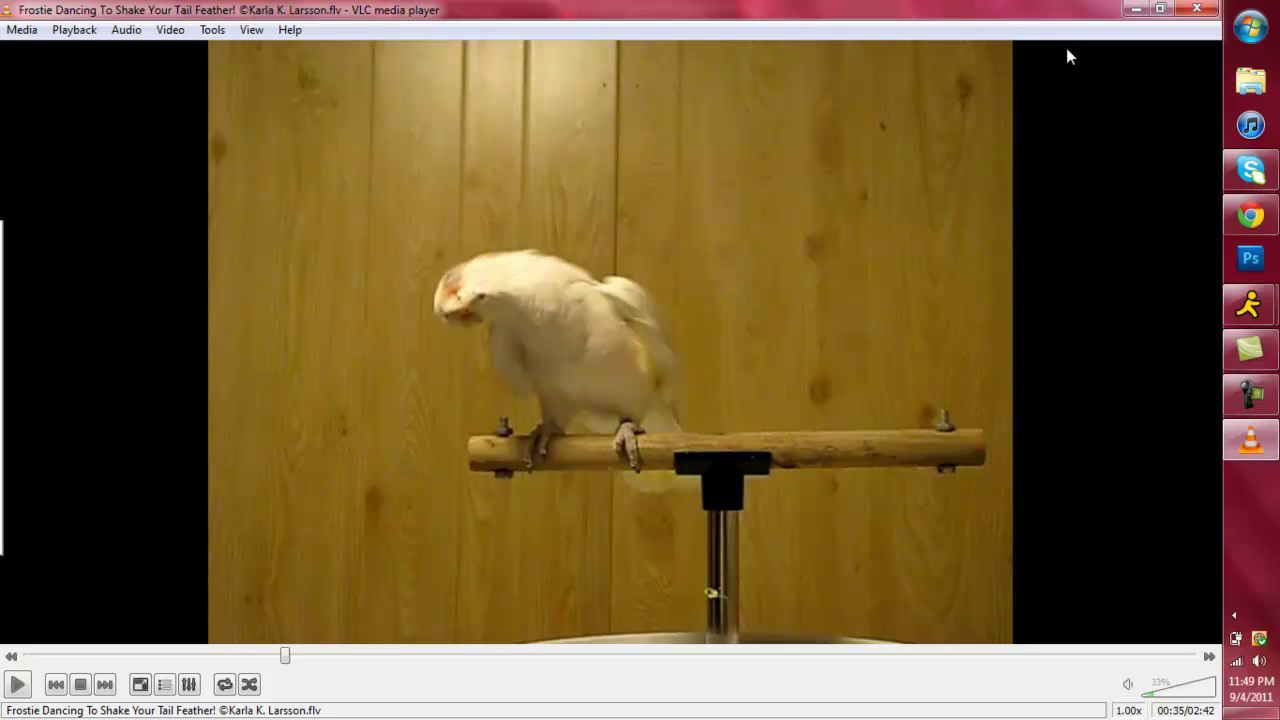
pyautogui.click(1195, 10)
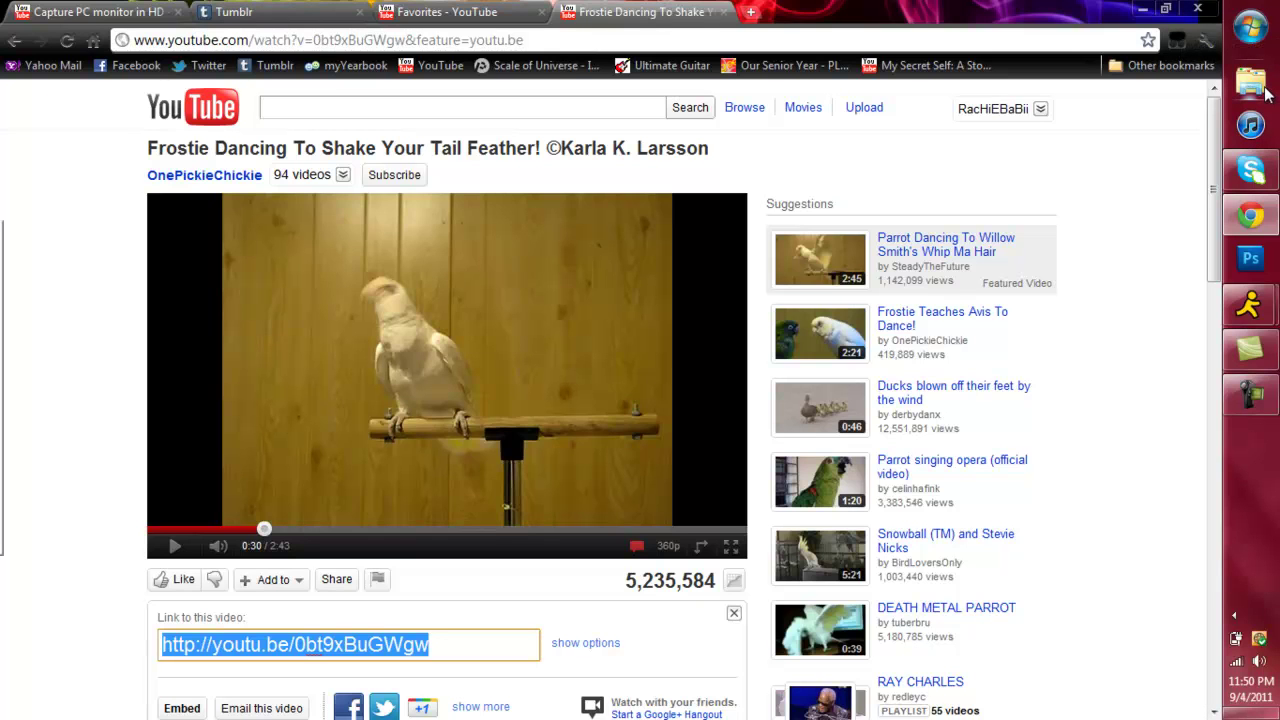
# Step: Open Pictures\Caps and scroll to the parrot snapshots, selecting the first one (…224)
pyautogui.click(1265, 92)
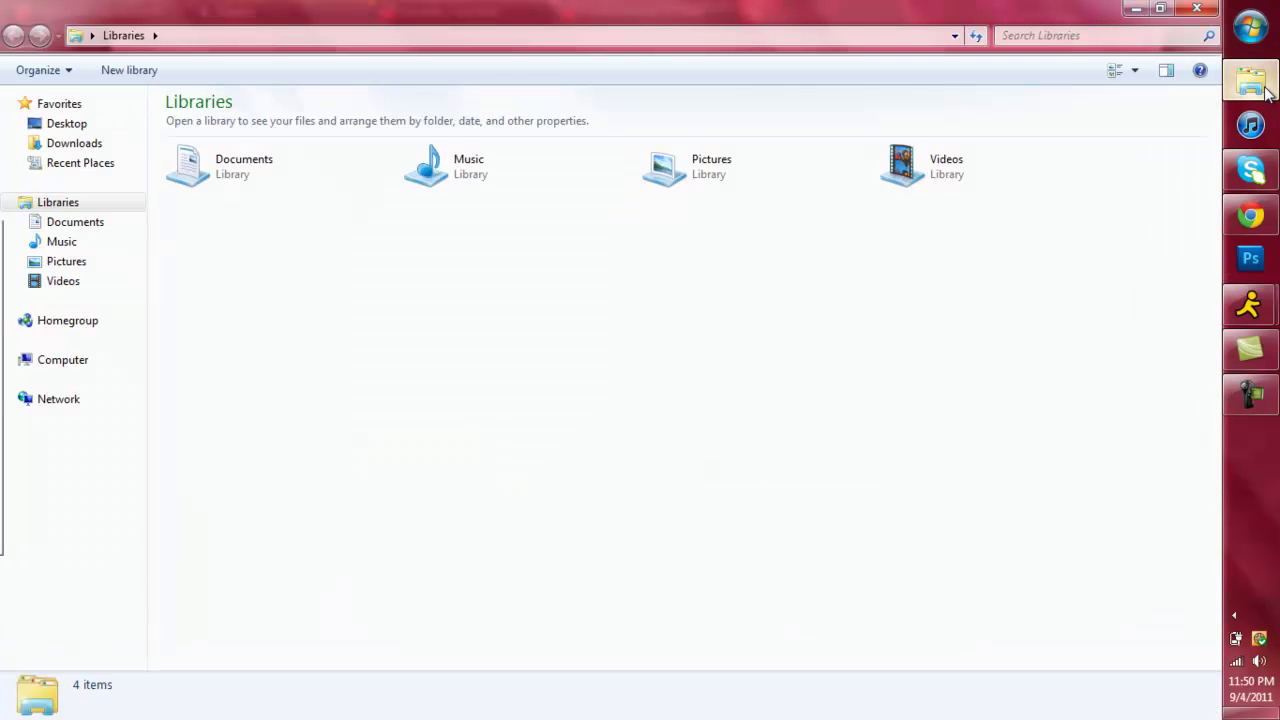
pyautogui.click(98, 262)
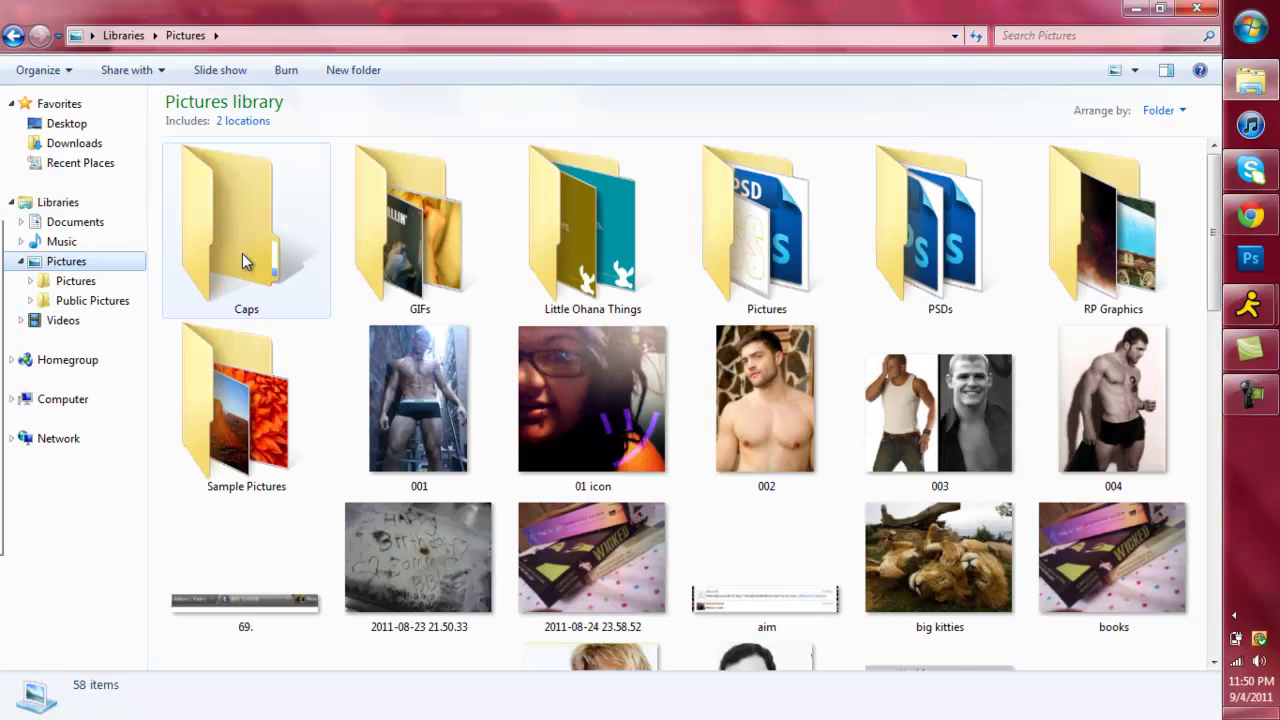
pyautogui.doubleClick(247, 263)
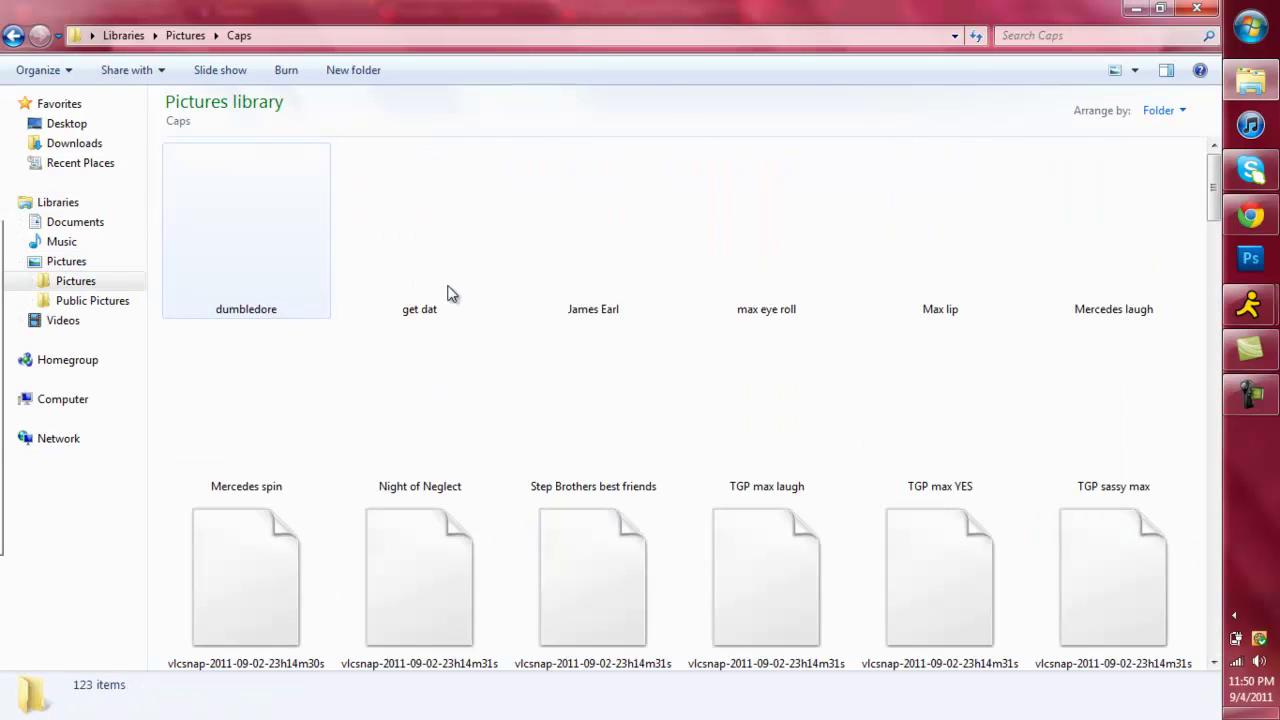
pyautogui.scroll(-1, 480, 305)
pyautogui.scroll(-5, 480, 305)
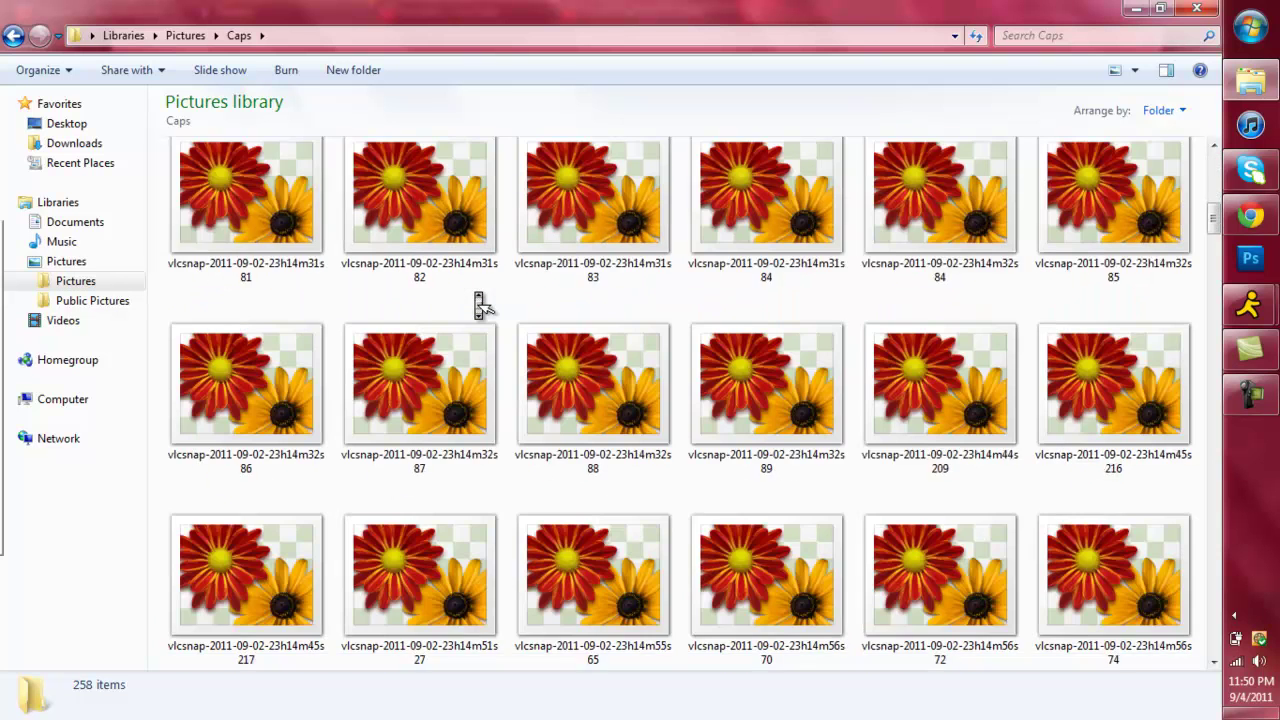
pyautogui.scroll(2, 480, 305)
pyautogui.scroll(-10, 478, 300)
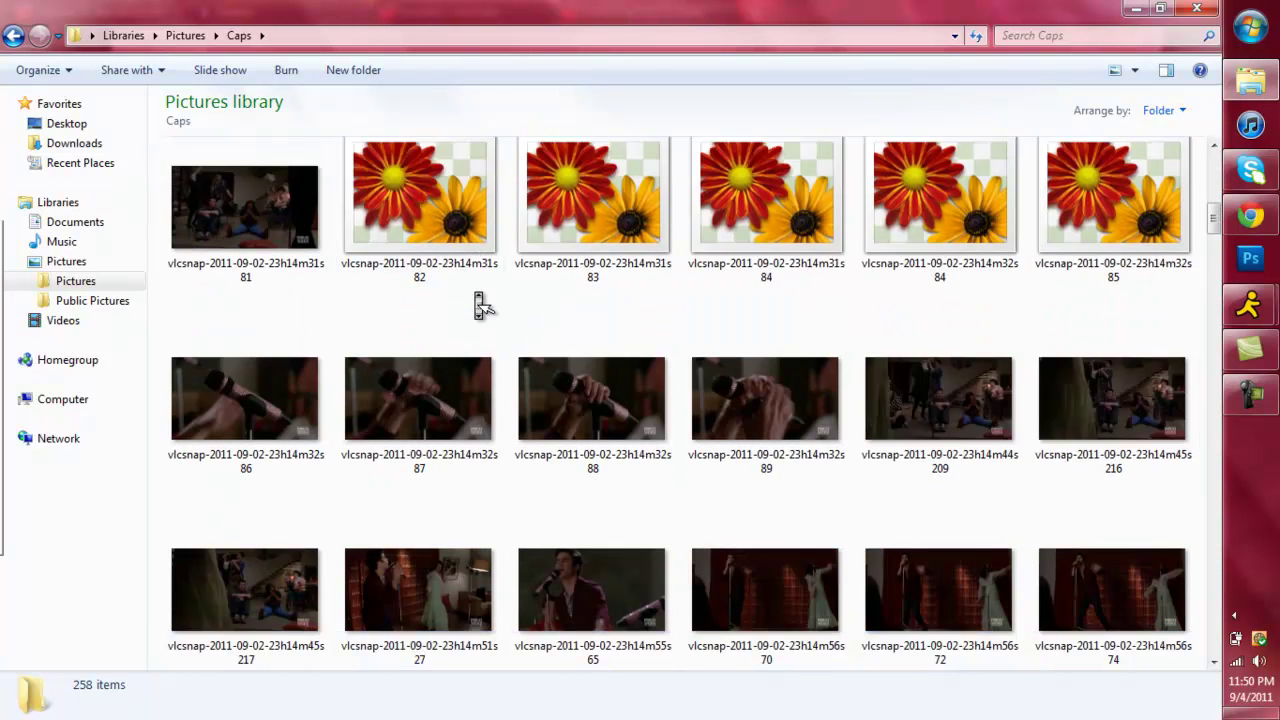
pyautogui.scroll(-10, 480, 305)
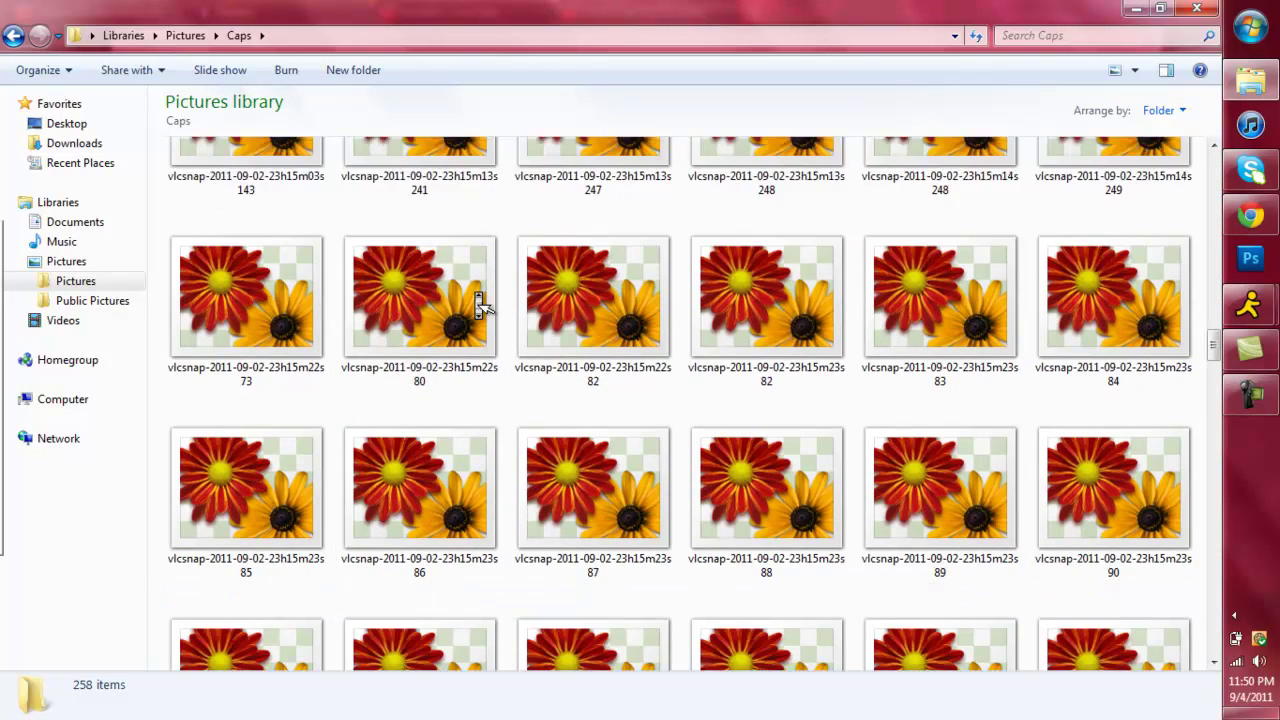
pyautogui.scroll(-5, 480, 305)
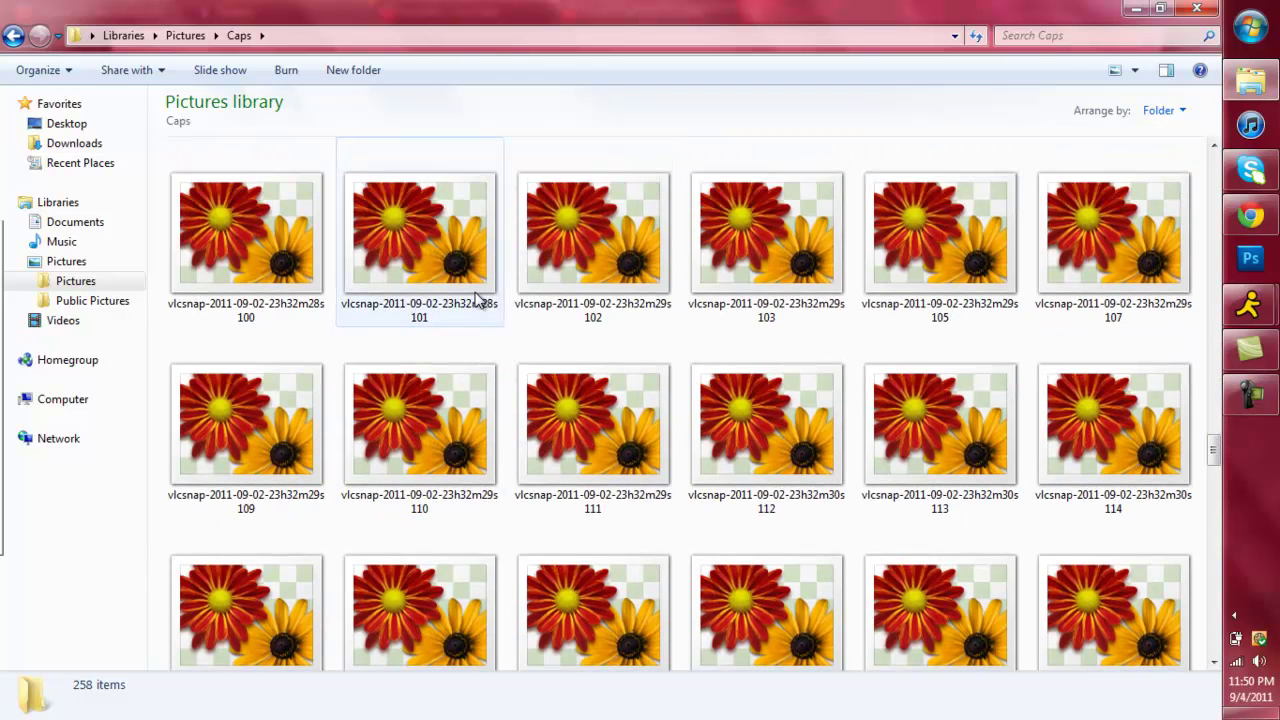
pyautogui.scroll(-12, 480, 305)
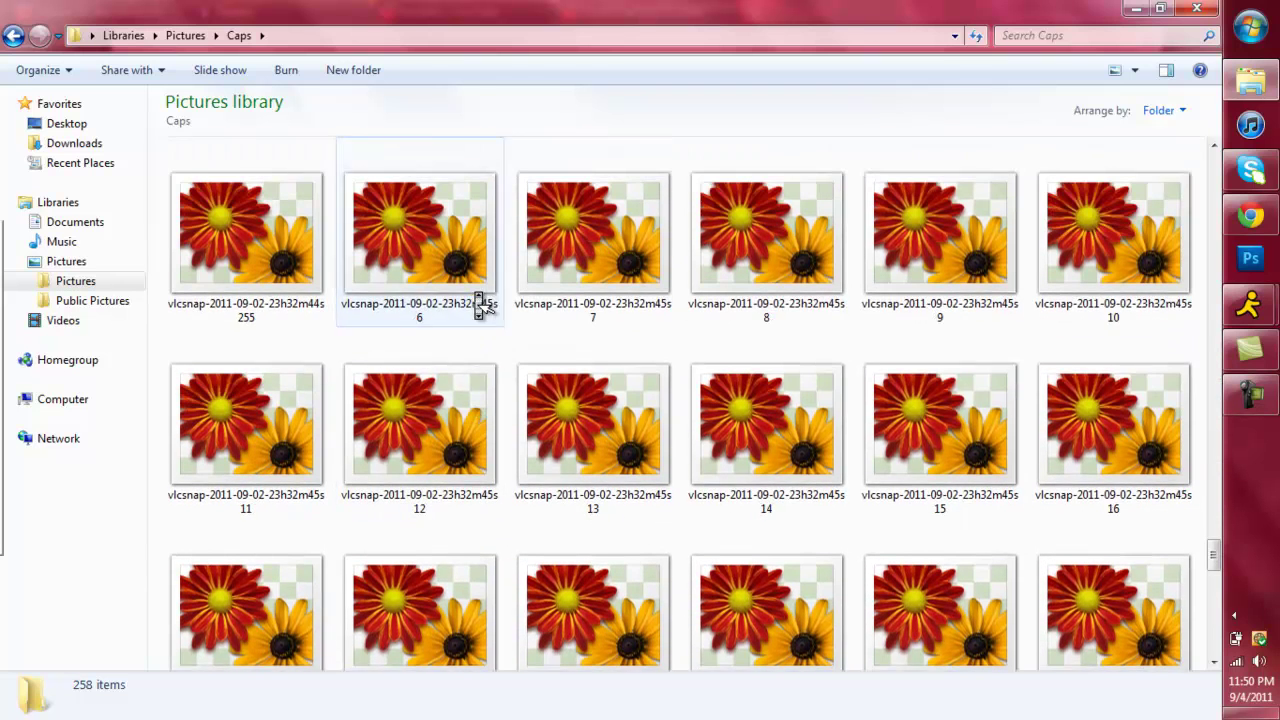
pyautogui.scroll(-10, 477, 300)
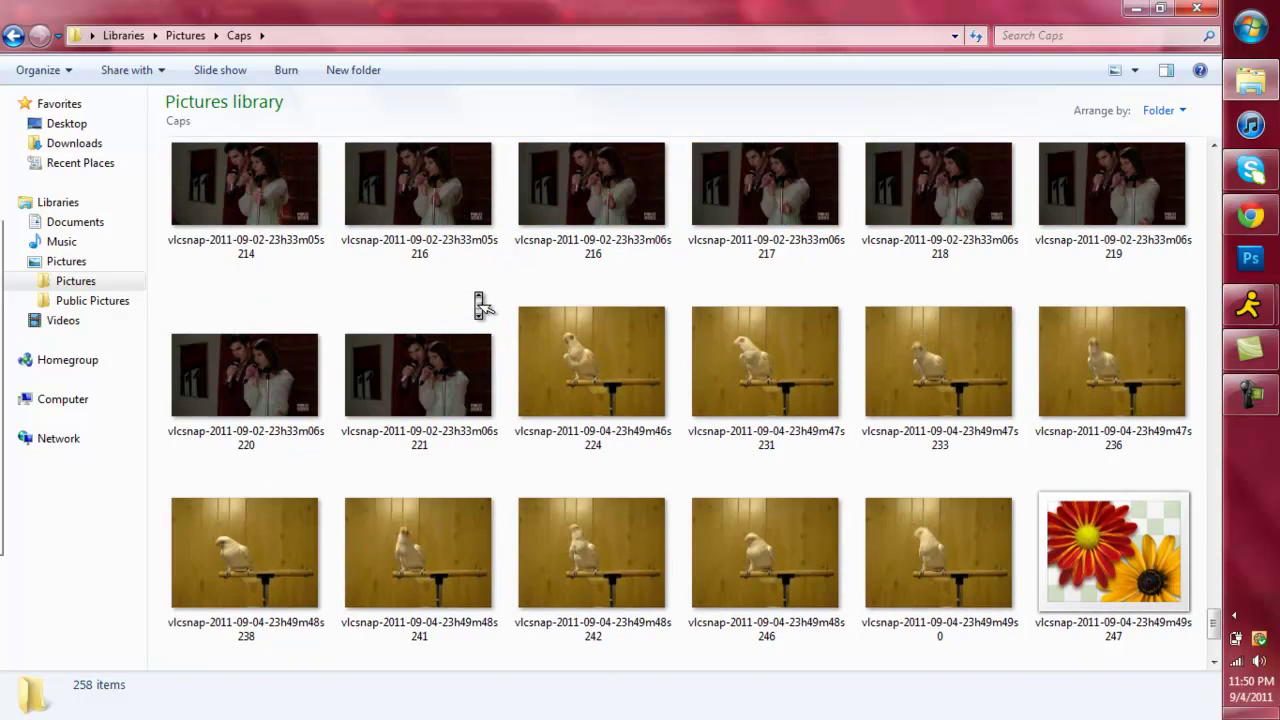
pyautogui.scroll(2, 480, 305)
pyautogui.click(627, 514)
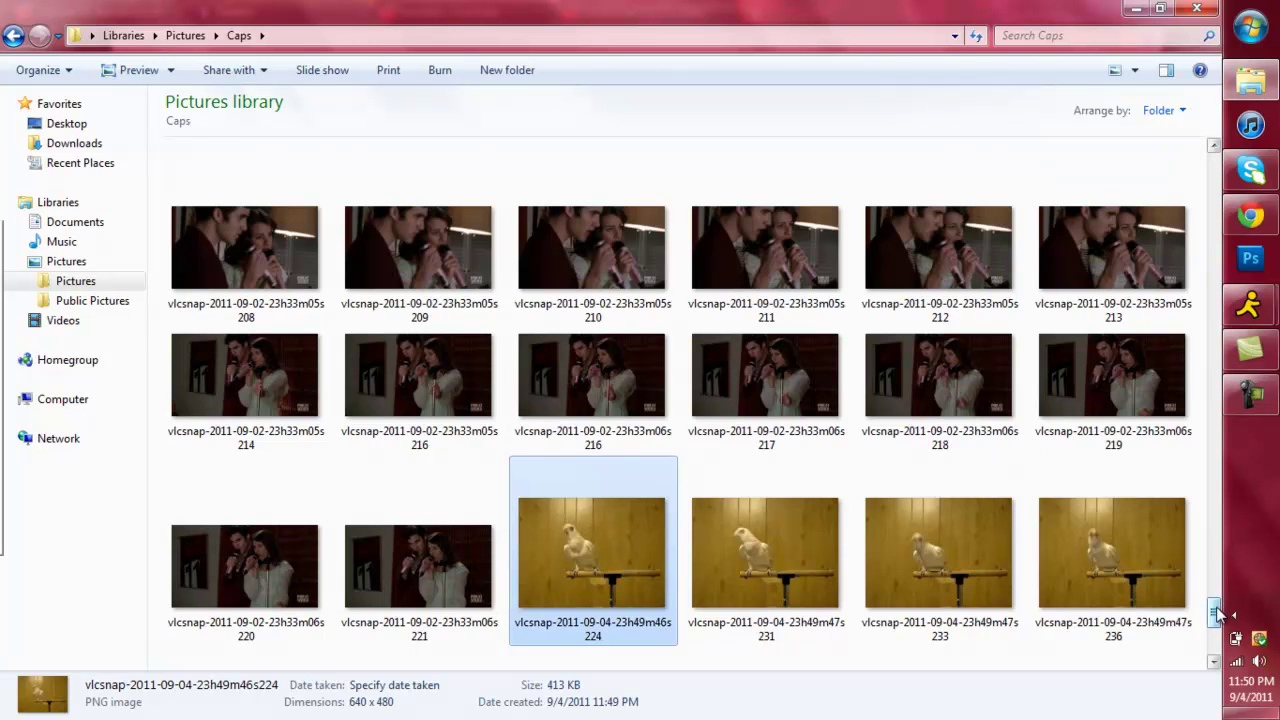
pyautogui.scroll(-4, 1214, 614)
pyautogui.scroll(-1, 1214, 637)
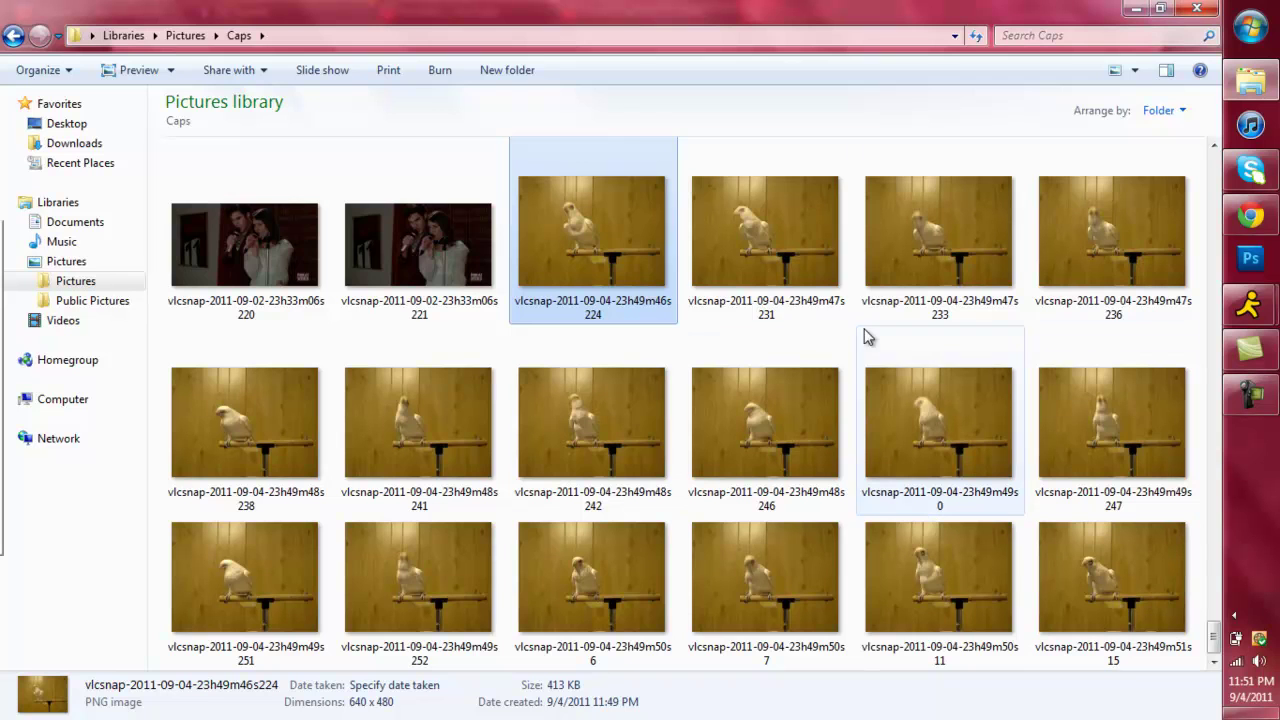
# Step: Create a new folder named Parrot inside Caps
pyautogui.click(531, 73)
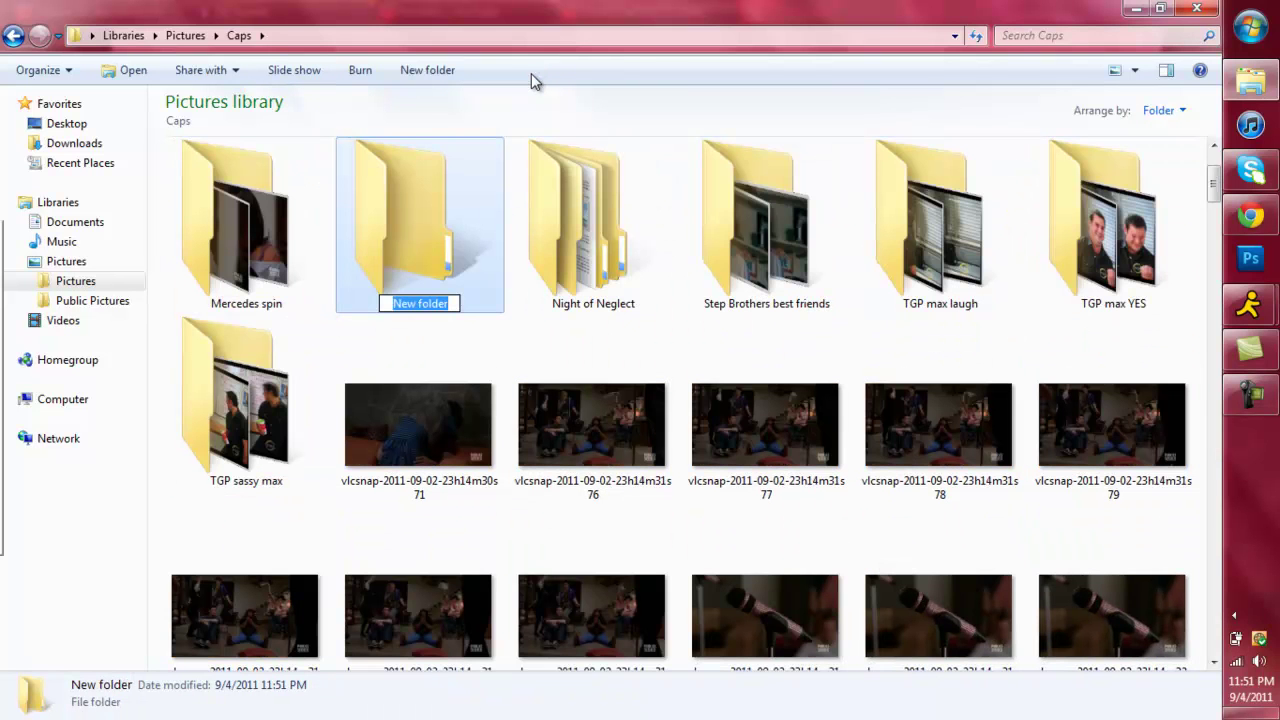
pyautogui.write('Parr')
pyautogui.press('BackSpace')
pyautogui.press('BackSpace')
pyautogui.write('rrot')
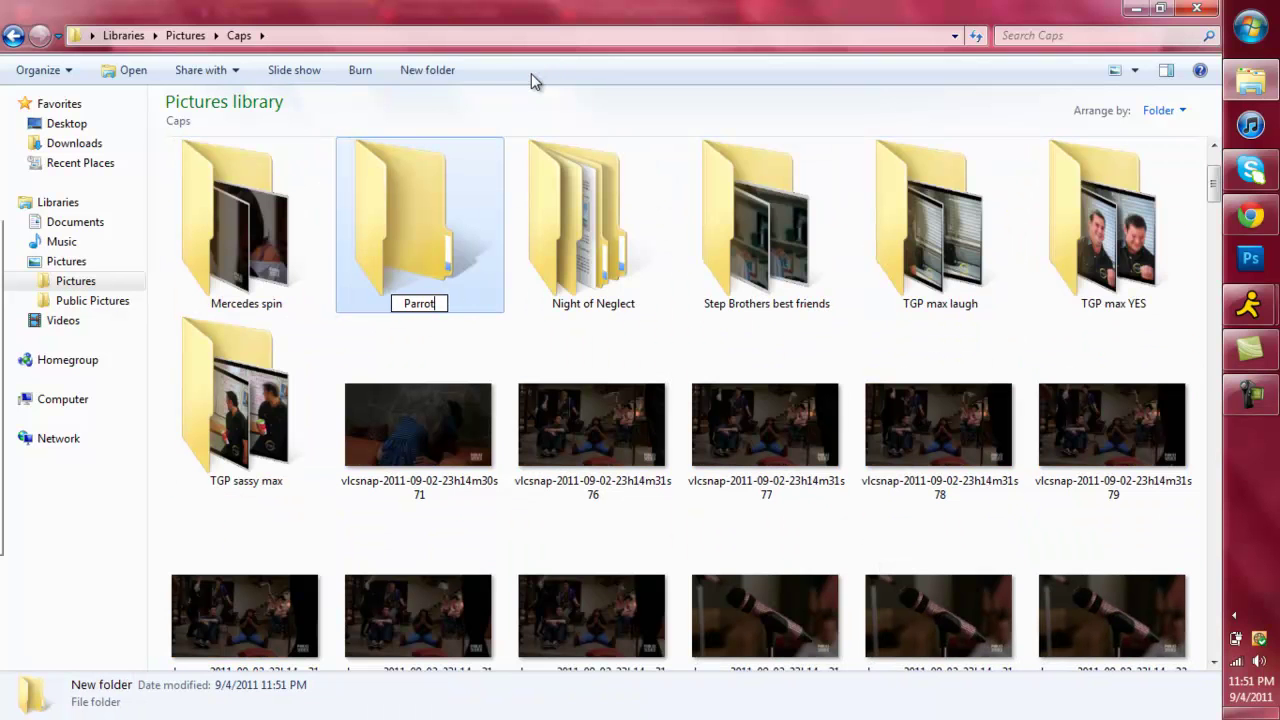
pyautogui.press('Return')
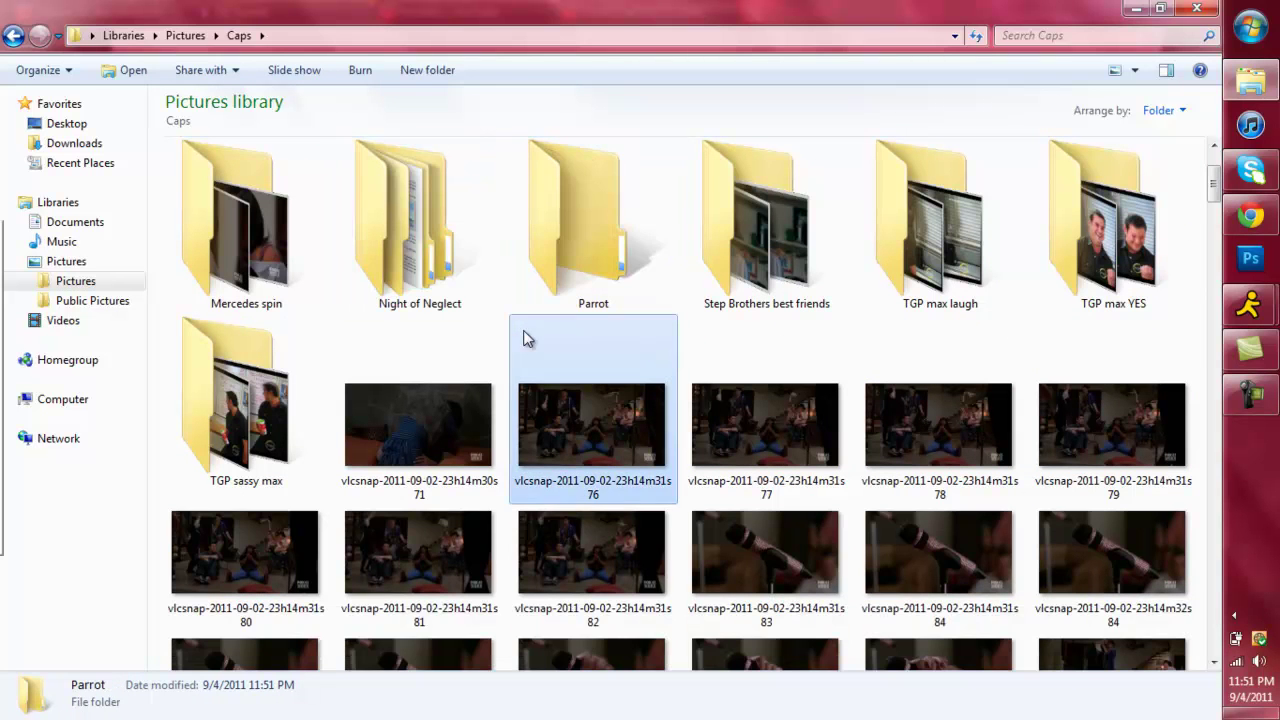
# Step: Switch the Caps folder view to Medium Icons, after trying List and Small Icons
pyautogui.click(552, 331)
pyautogui.scroll(-5, 600, 331)
pyautogui.scroll(-10, 606, 331)
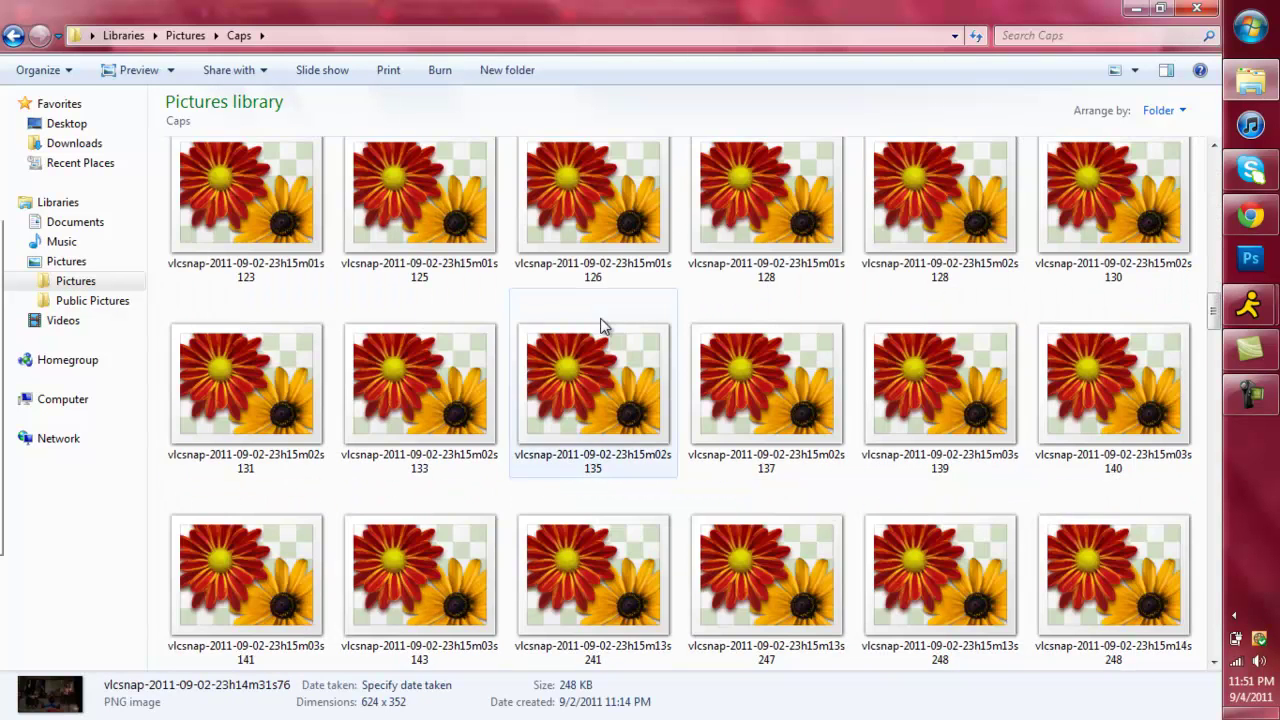
pyautogui.scroll(-10, 606, 331)
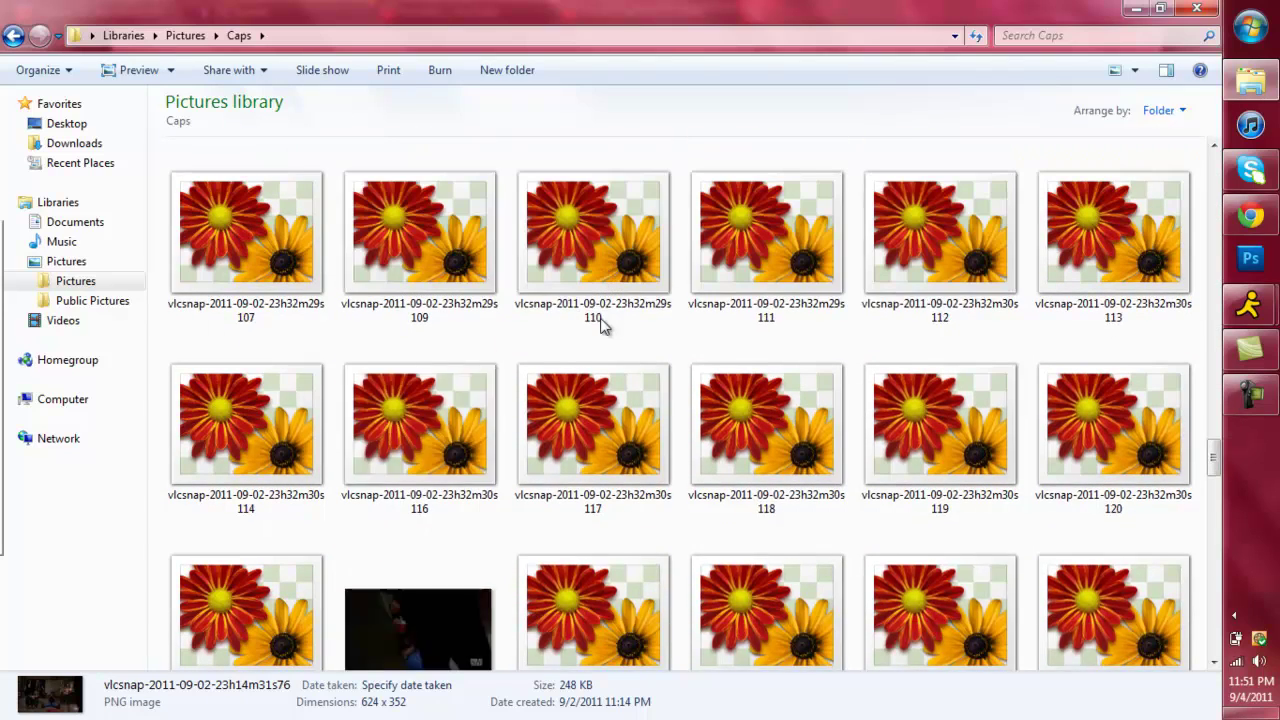
pyautogui.click(1138, 71)
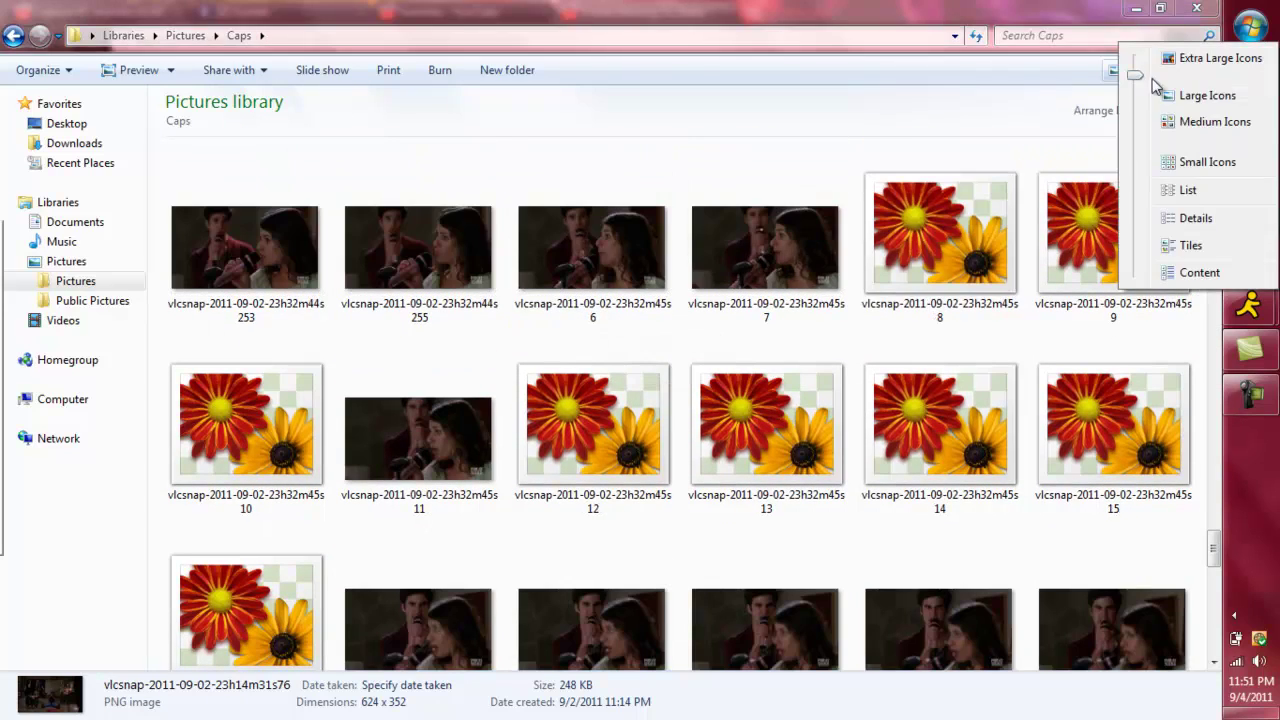
pyautogui.click(1175, 187)
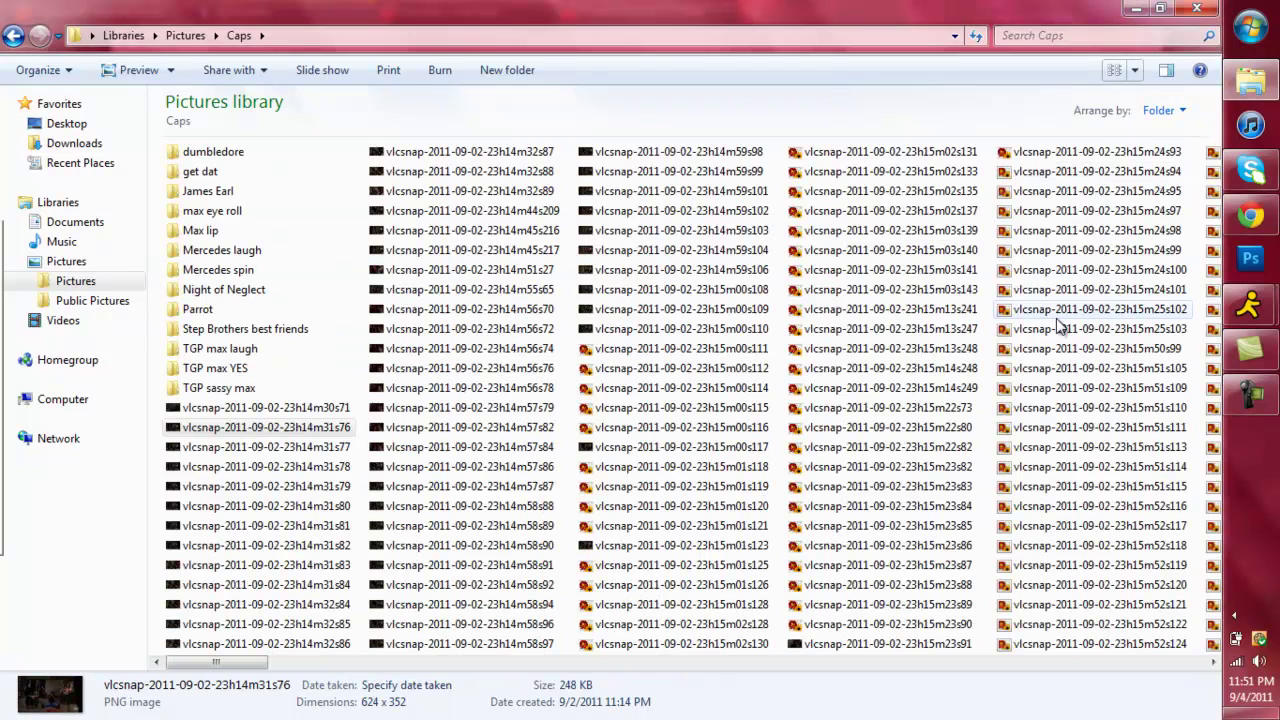
pyautogui.click(1135, 72)
pyautogui.click(1166, 121)
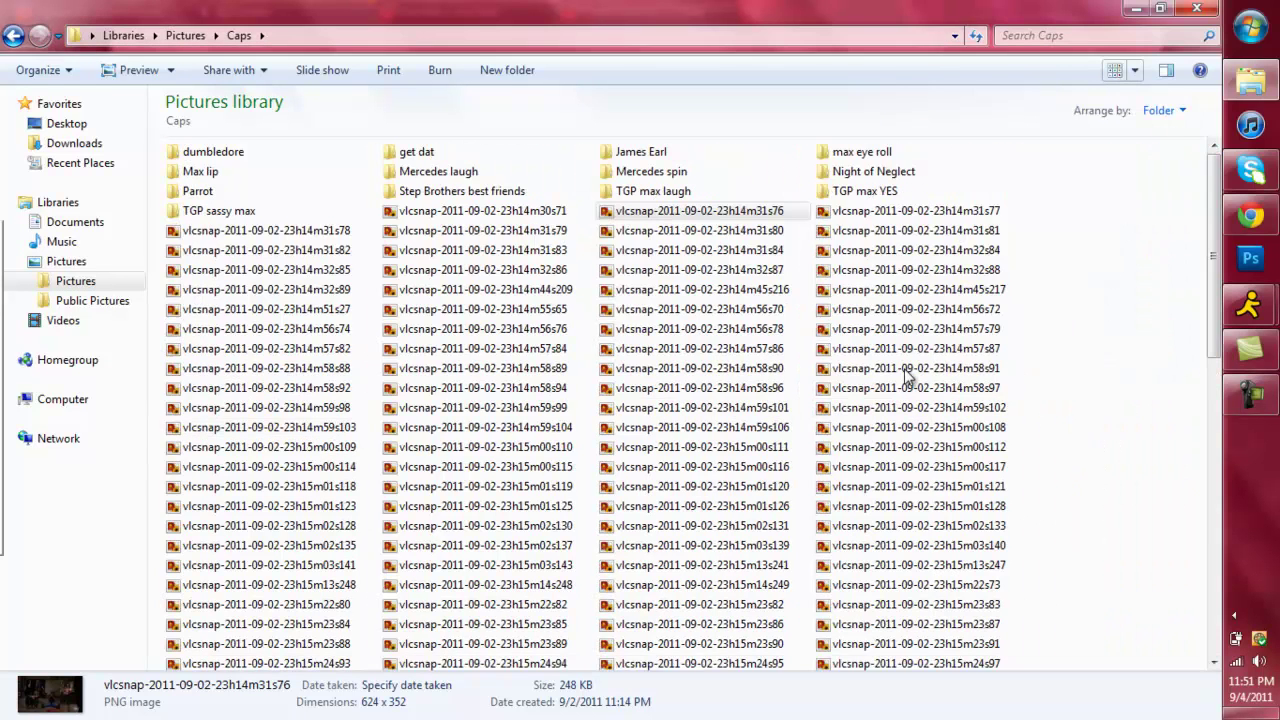
pyautogui.scroll(-15, 818, 320)
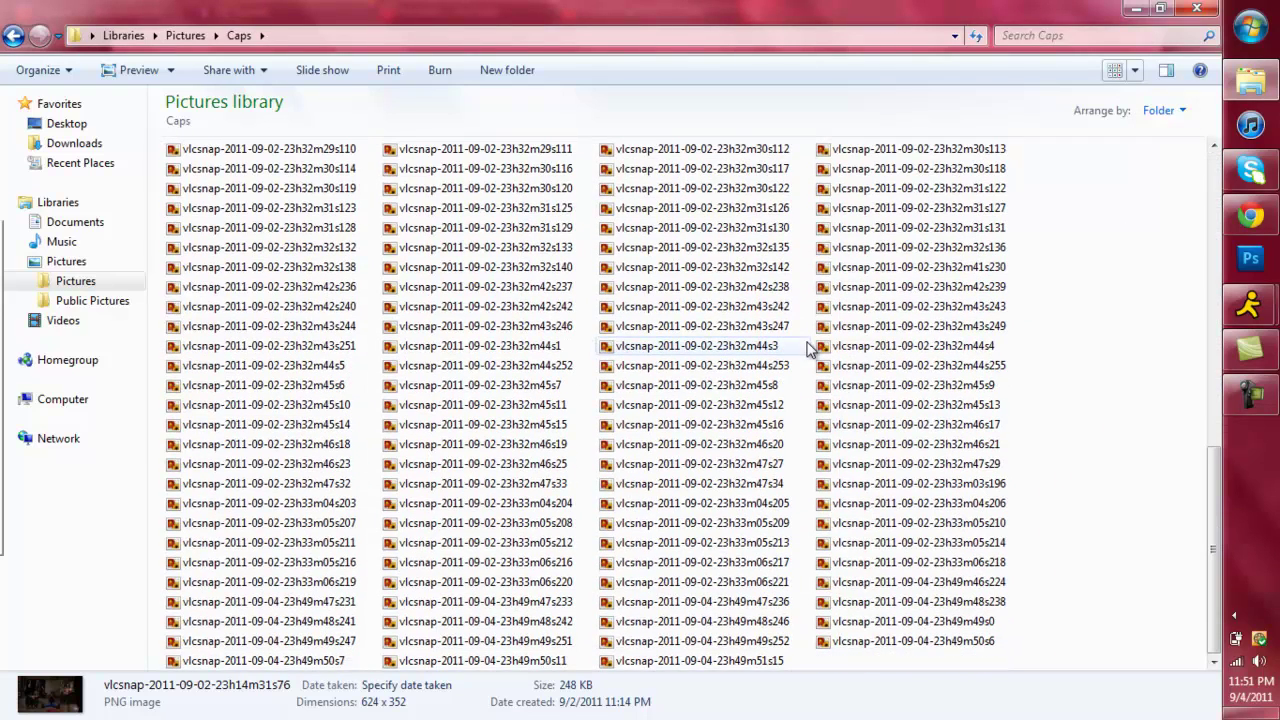
pyautogui.click(1097, 323)
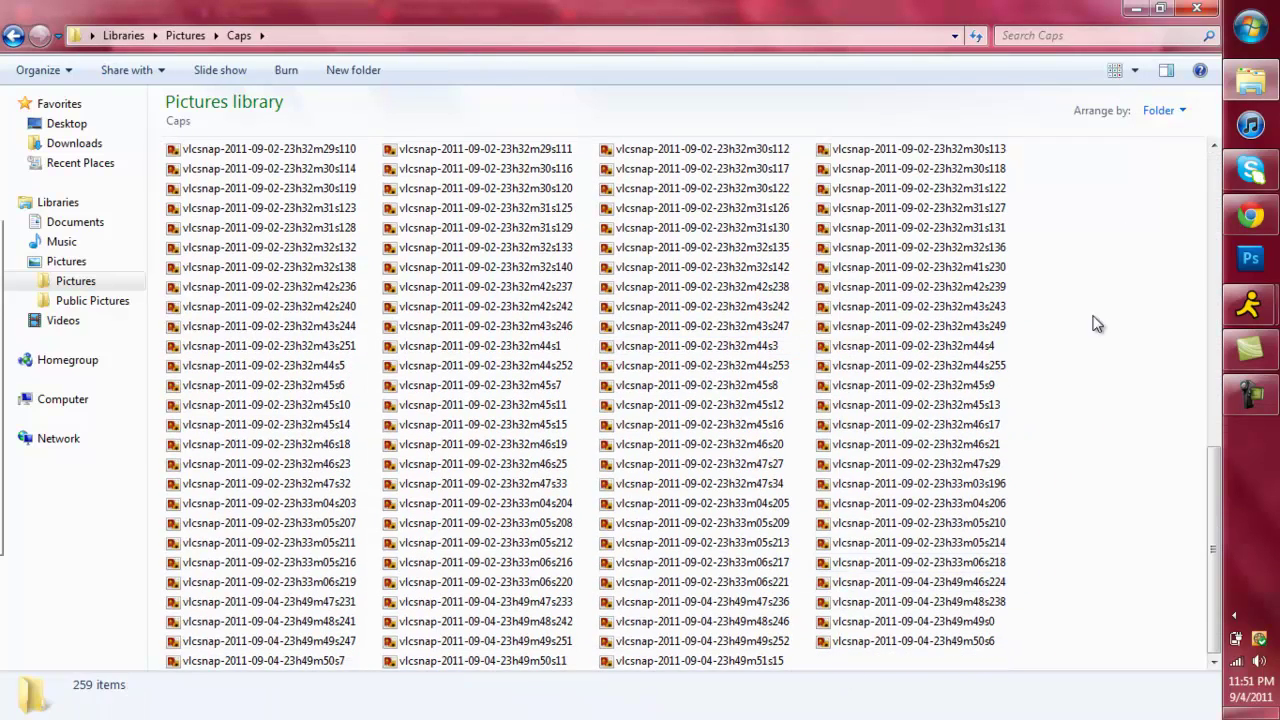
pyautogui.click(1138, 73)
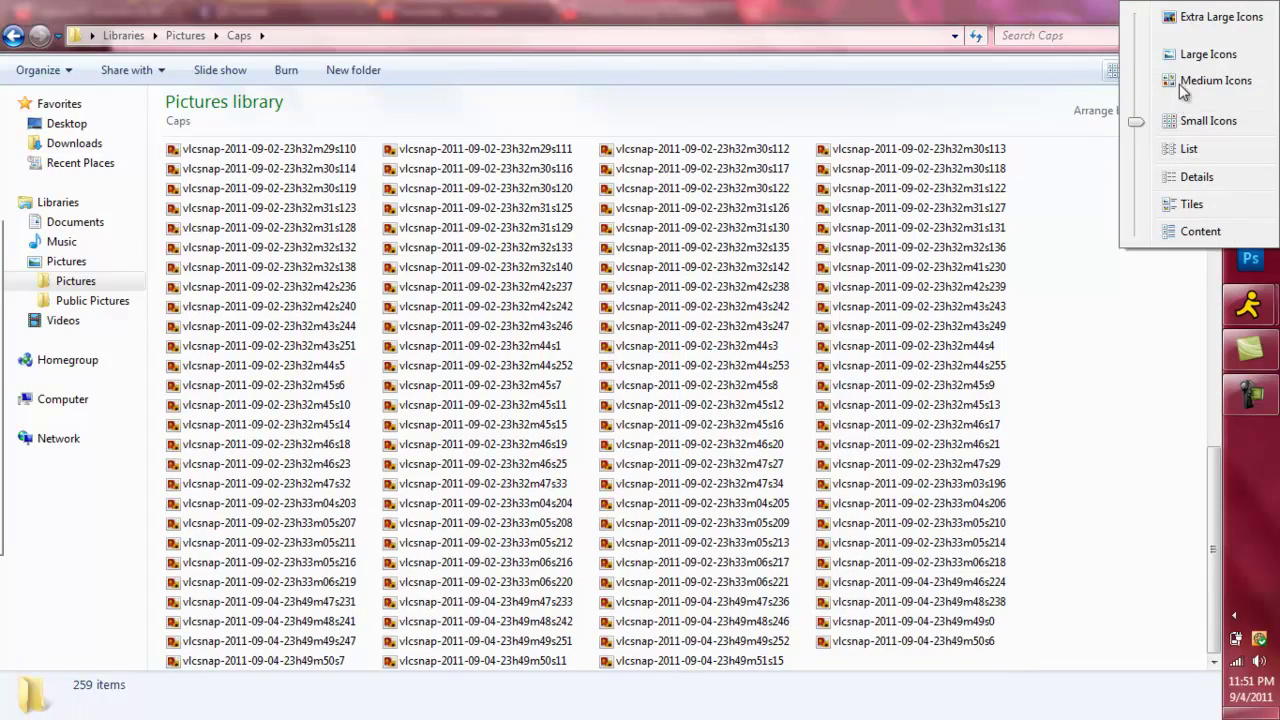
pyautogui.click(1179, 84)
pyautogui.moveTo(1215, 270); pyautogui.dragTo(1213, 600)
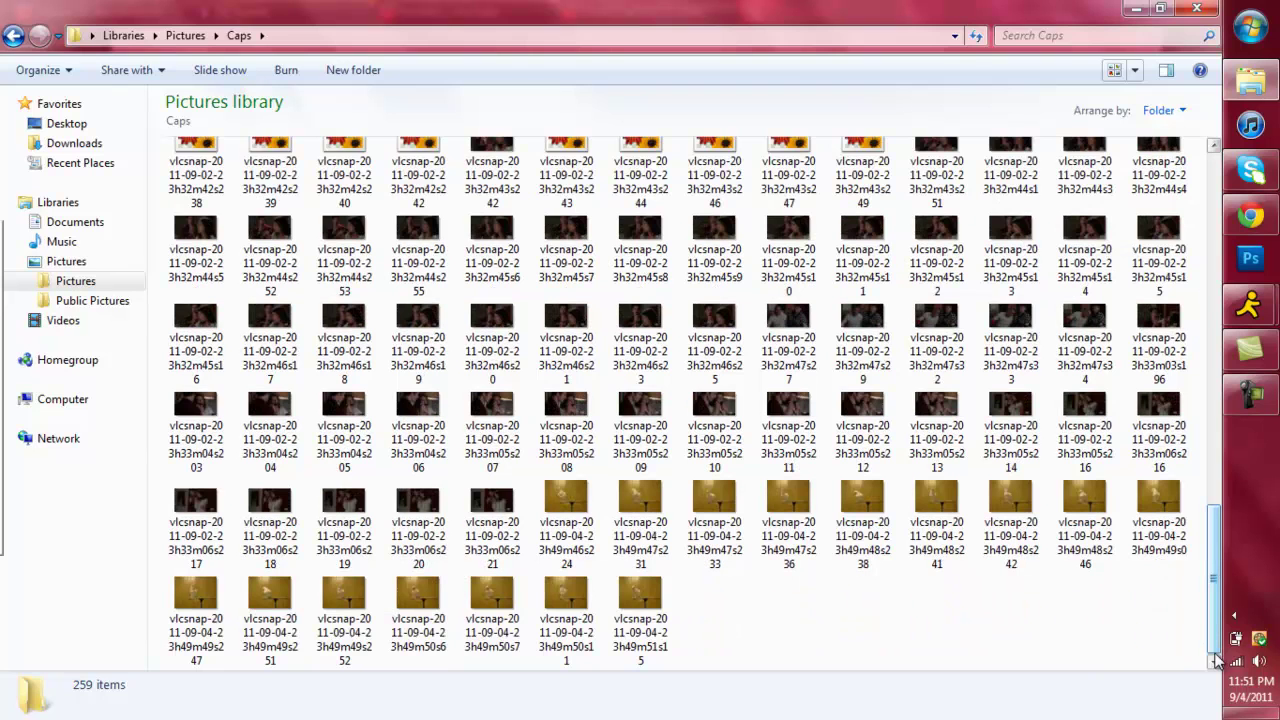
# Step: Select the 16 parrot snapshots (…224 to the last) and drag them into Parrot
pyautogui.click(622, 624)
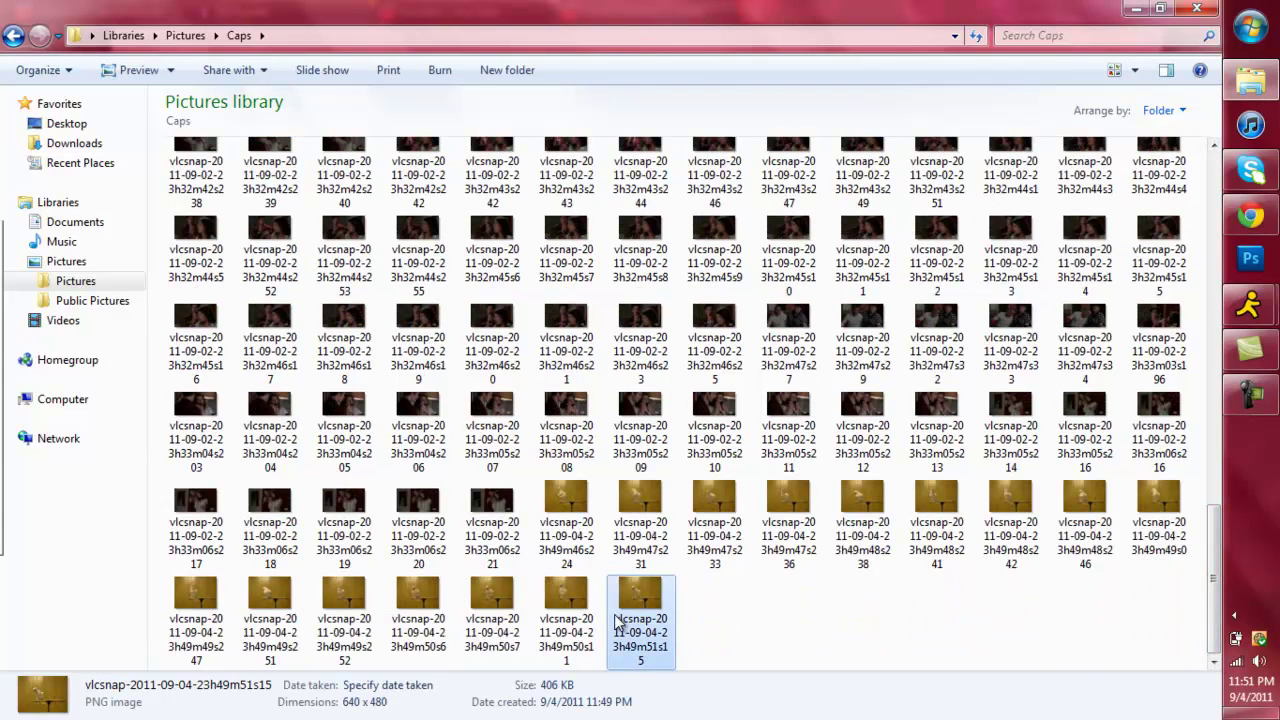
pyautogui.keyDown('shift'); pyautogui.click(590, 490); pyautogui.keyUp('shift')
pyautogui.moveTo(607, 533); pyautogui.dragTo(665, 571)
pyautogui.click(675, 620)
pyautogui.click(665, 617)
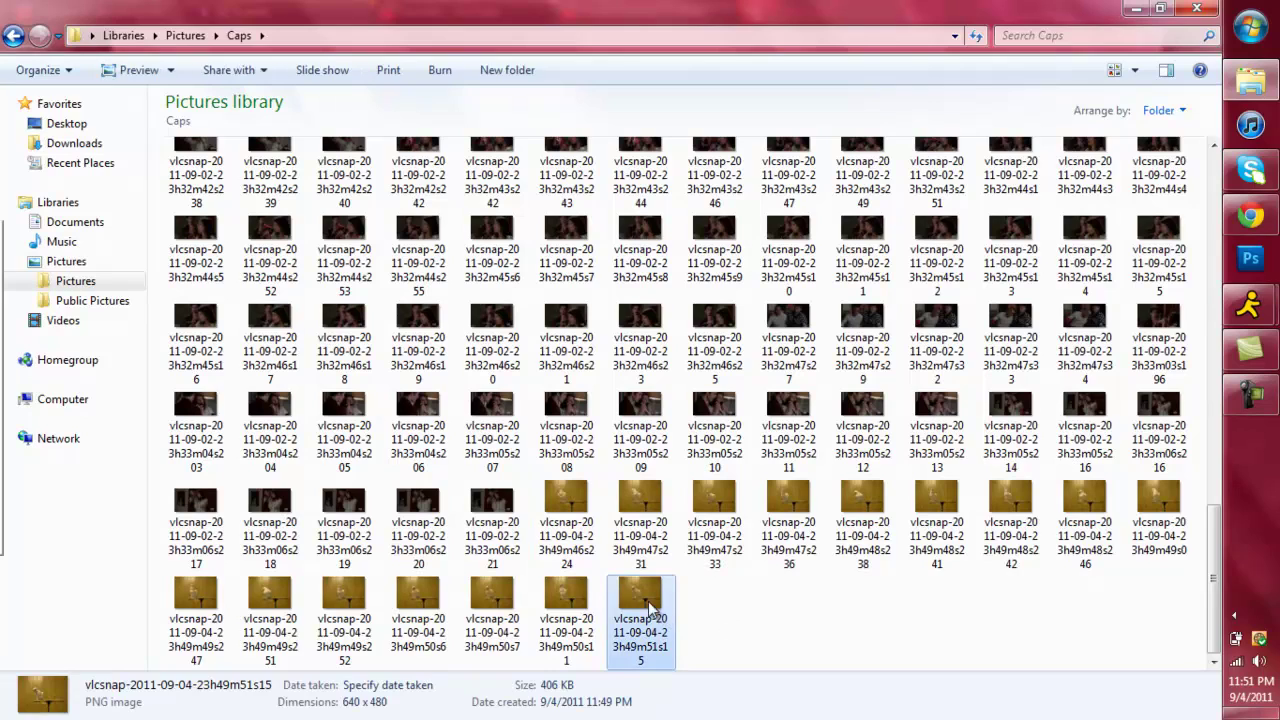
pyautogui.keyDown('shift'); pyautogui.click(575, 537); pyautogui.keyUp('shift')
pyautogui.moveTo(575, 537); pyautogui.dragTo(790, 175)
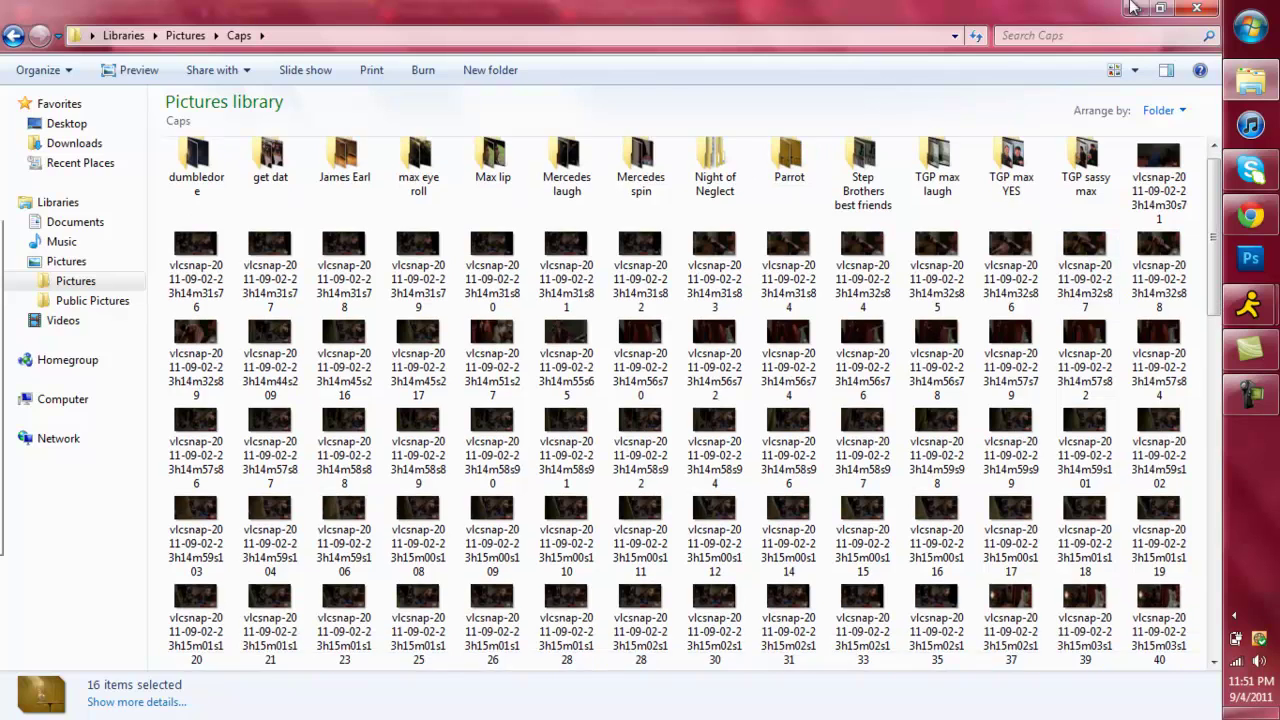
# Step: Close the Caps window, minimize Chrome and AIM, and launch Photoshop from the taskbar
pyautogui.click(1200, 10)
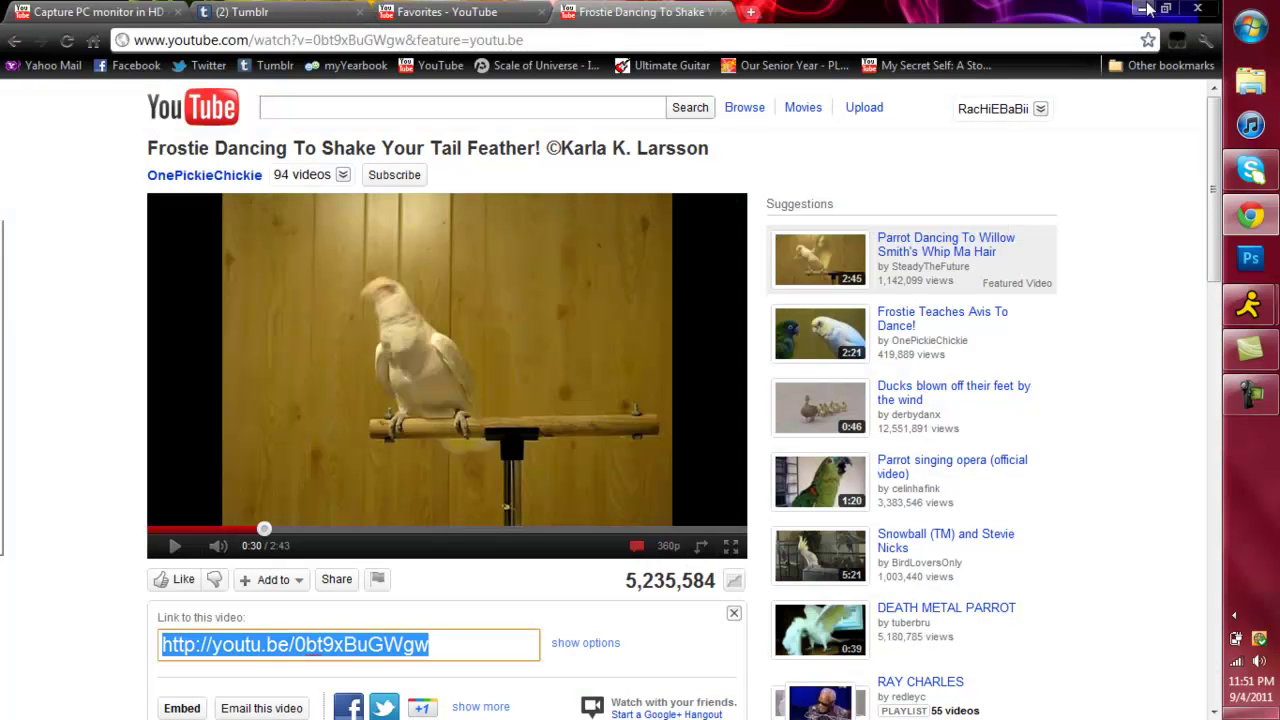
pyautogui.click(1148, 10)
pyautogui.click(1131, 22)
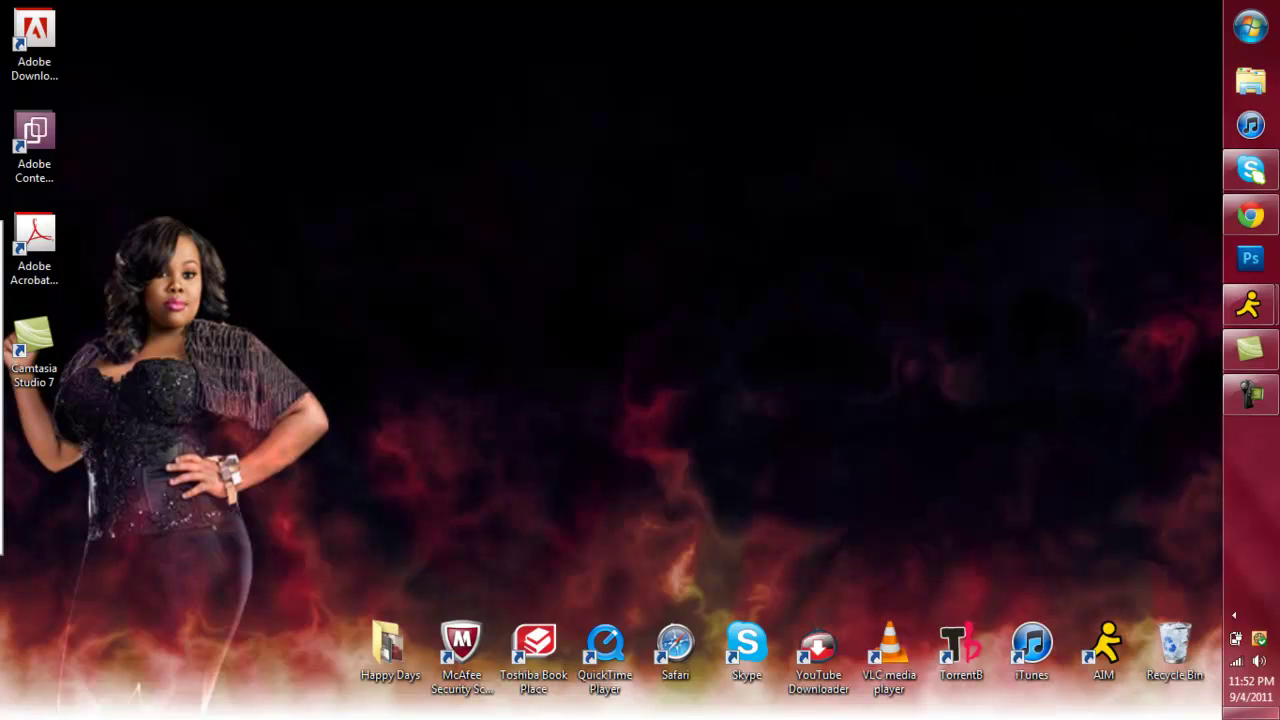
pyautogui.click(1251, 265)
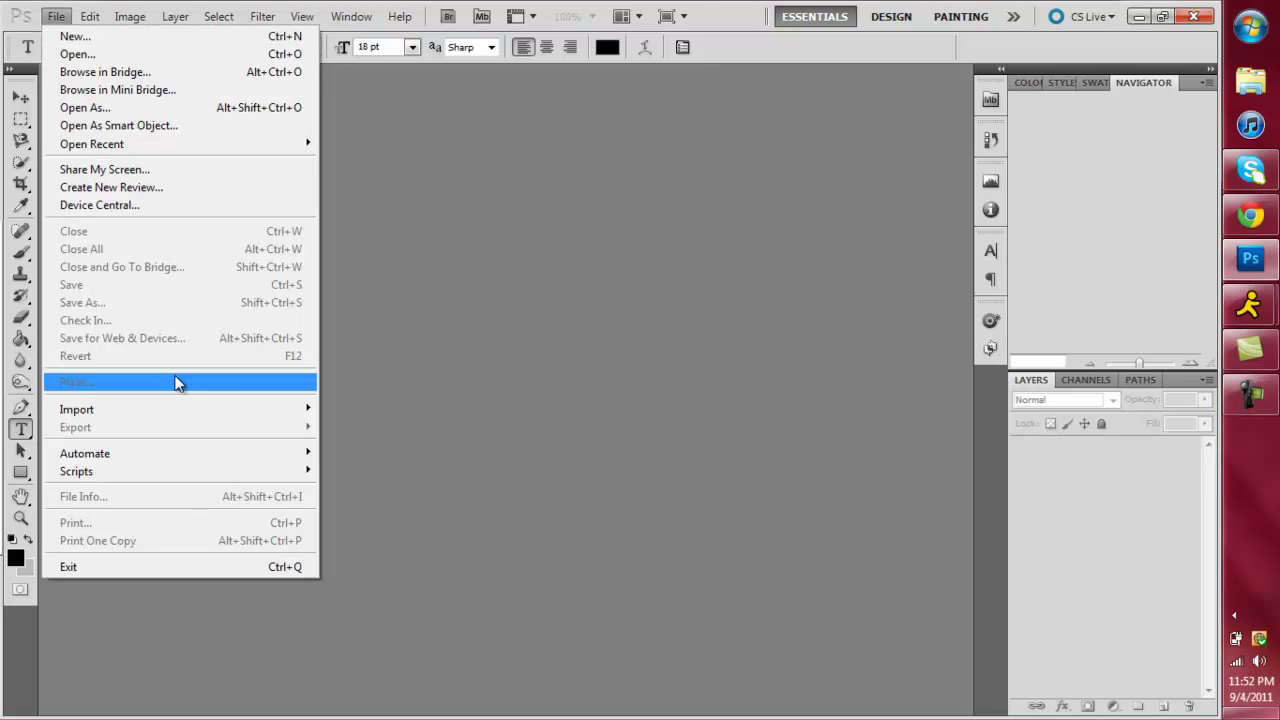
# Step: Dismiss the open menu and run File > Scripts > Load Files into Stack
pyautogui.click(396, 341)
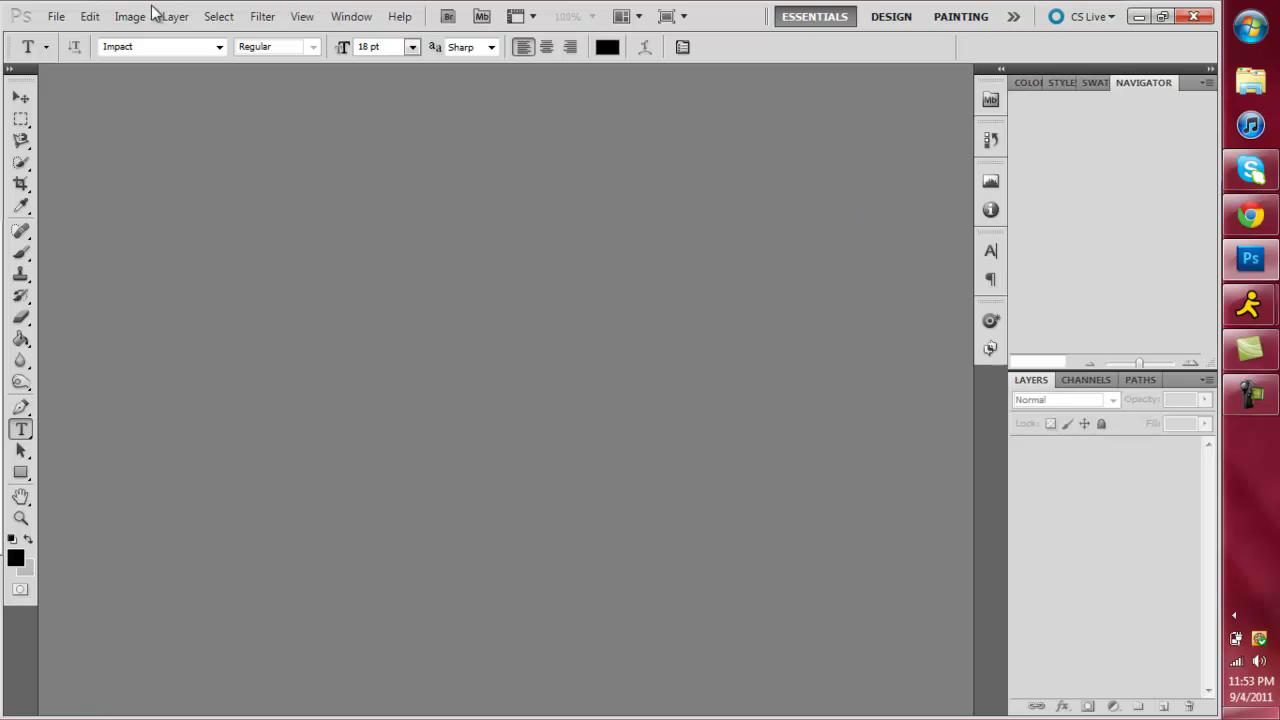
pyautogui.click(57, 16)
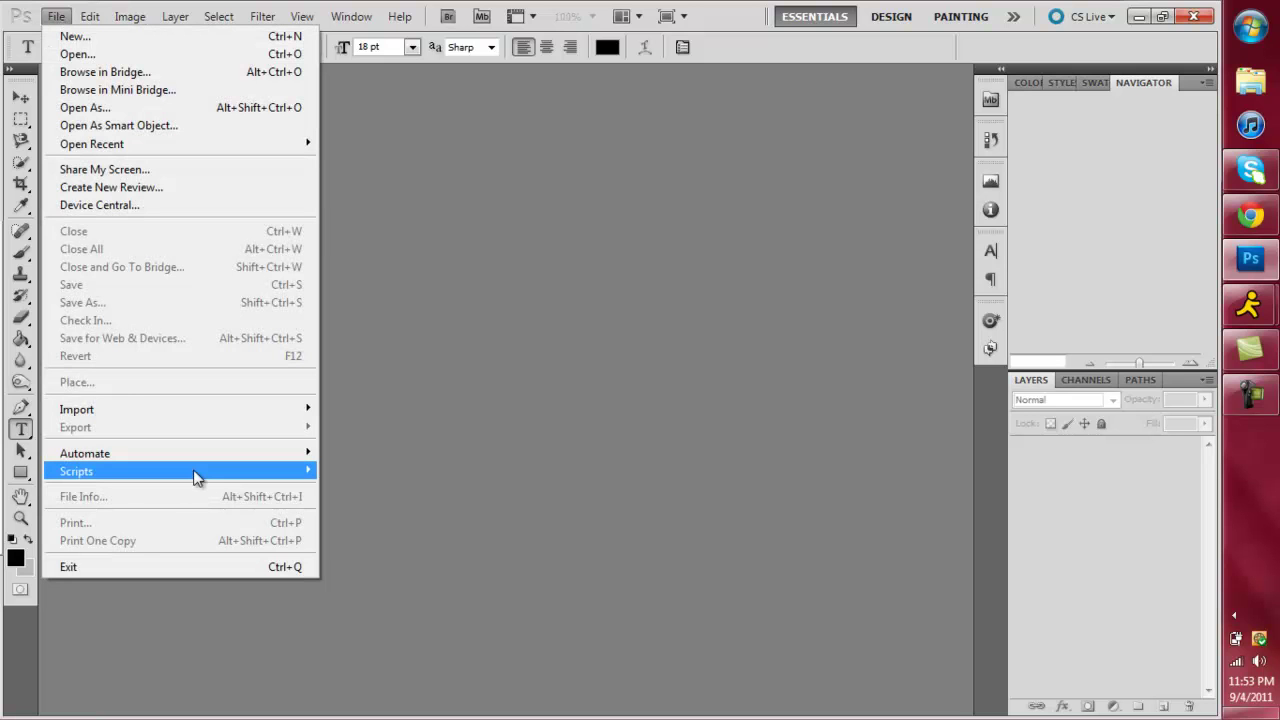
pyautogui.moveTo(197, 478)
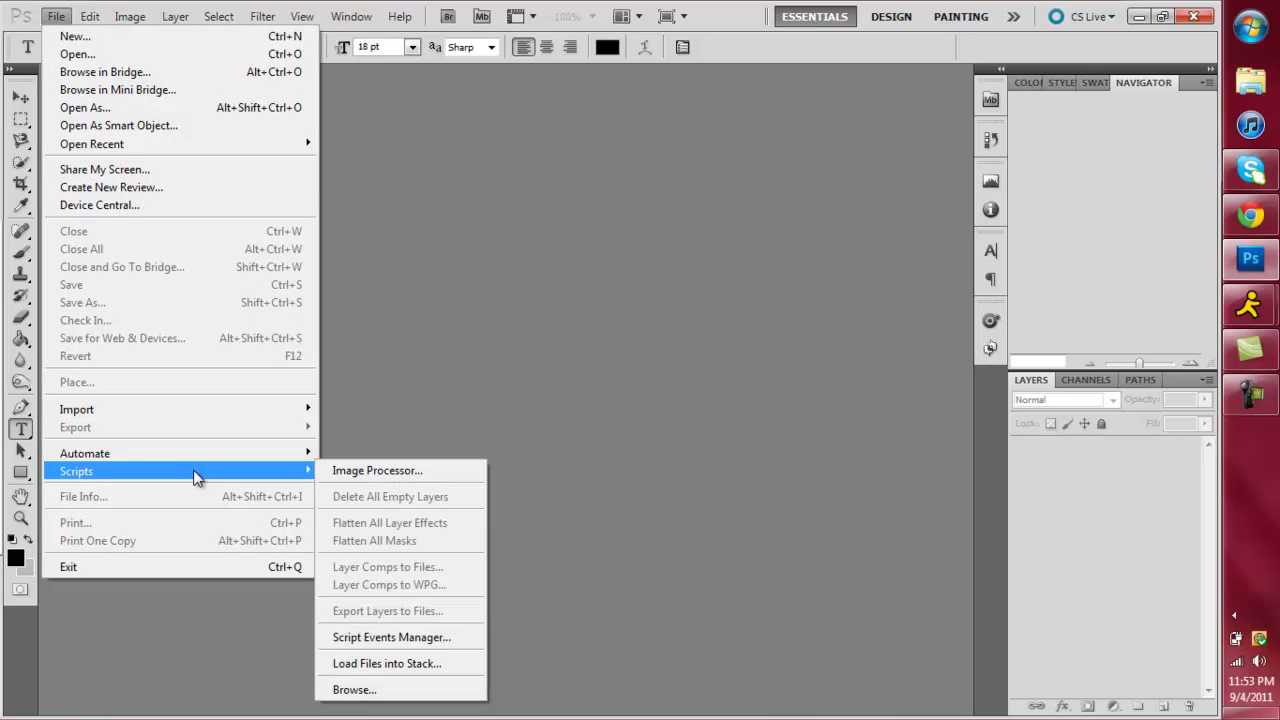
pyautogui.click(405, 665)
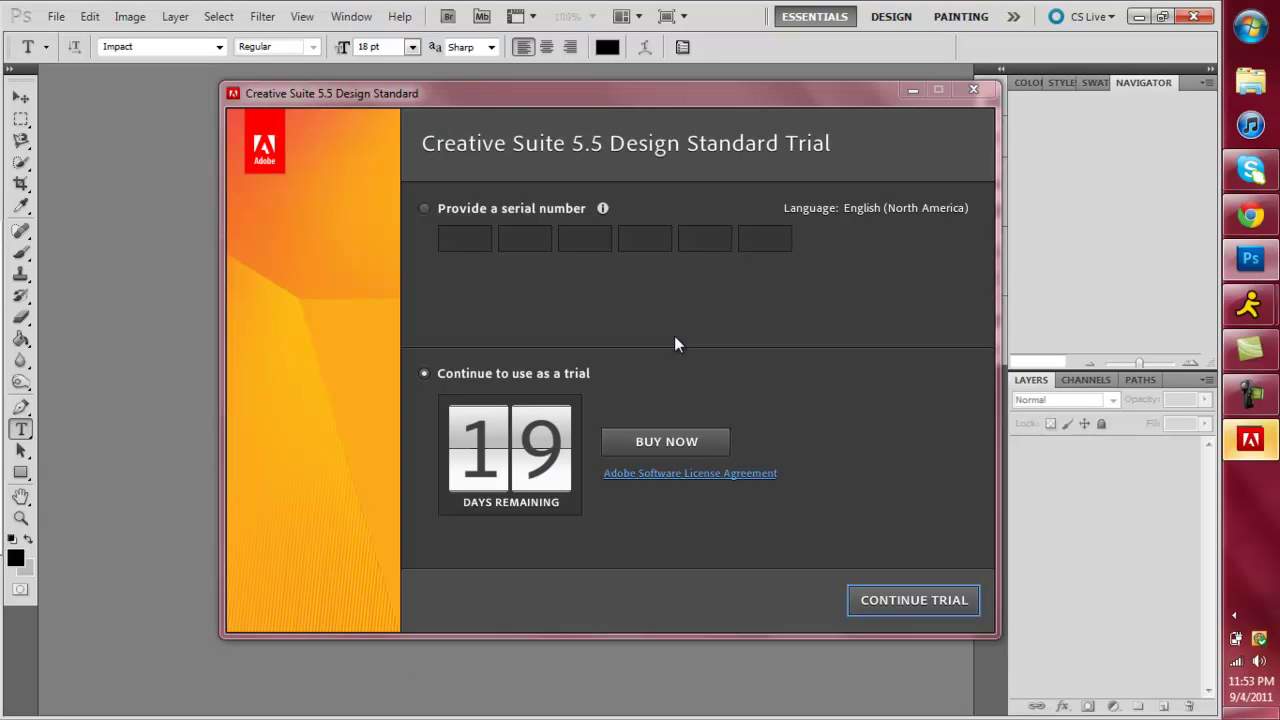
# Step: Continue the trial and load every snapshot from Caps\Parrot as a stack of layers
pyautogui.click(926, 603)
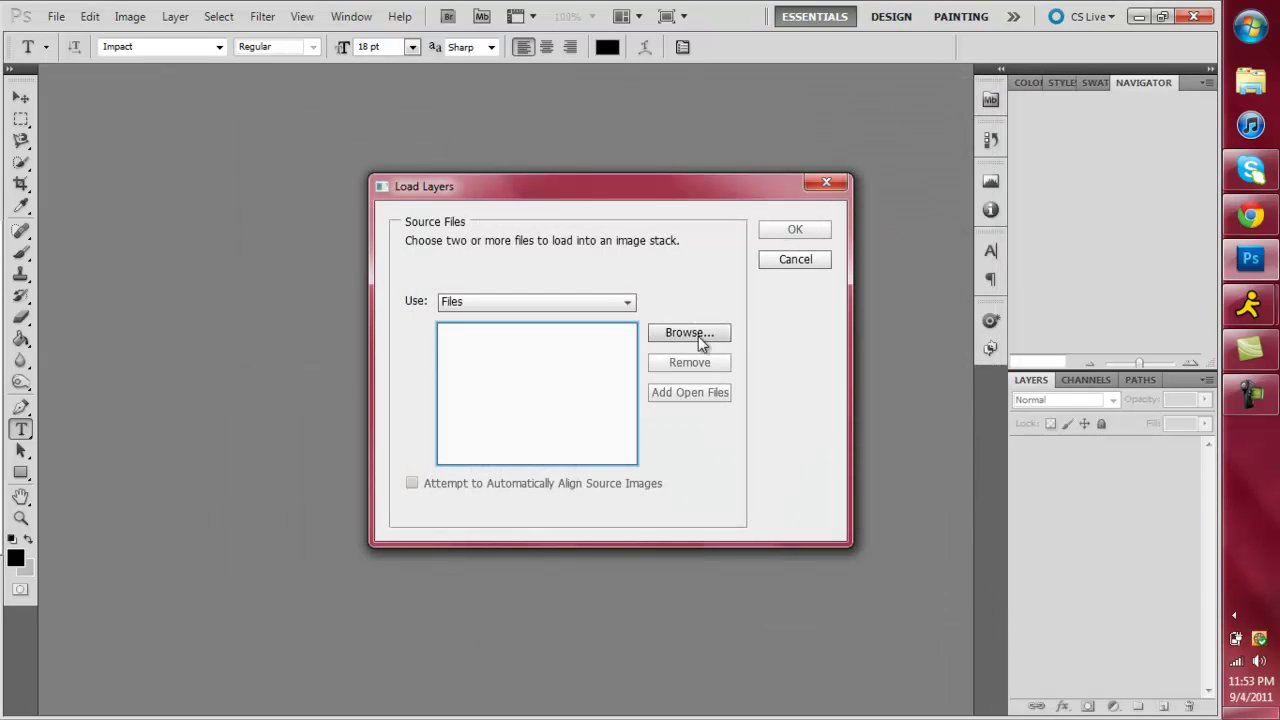
pyautogui.click(689, 333)
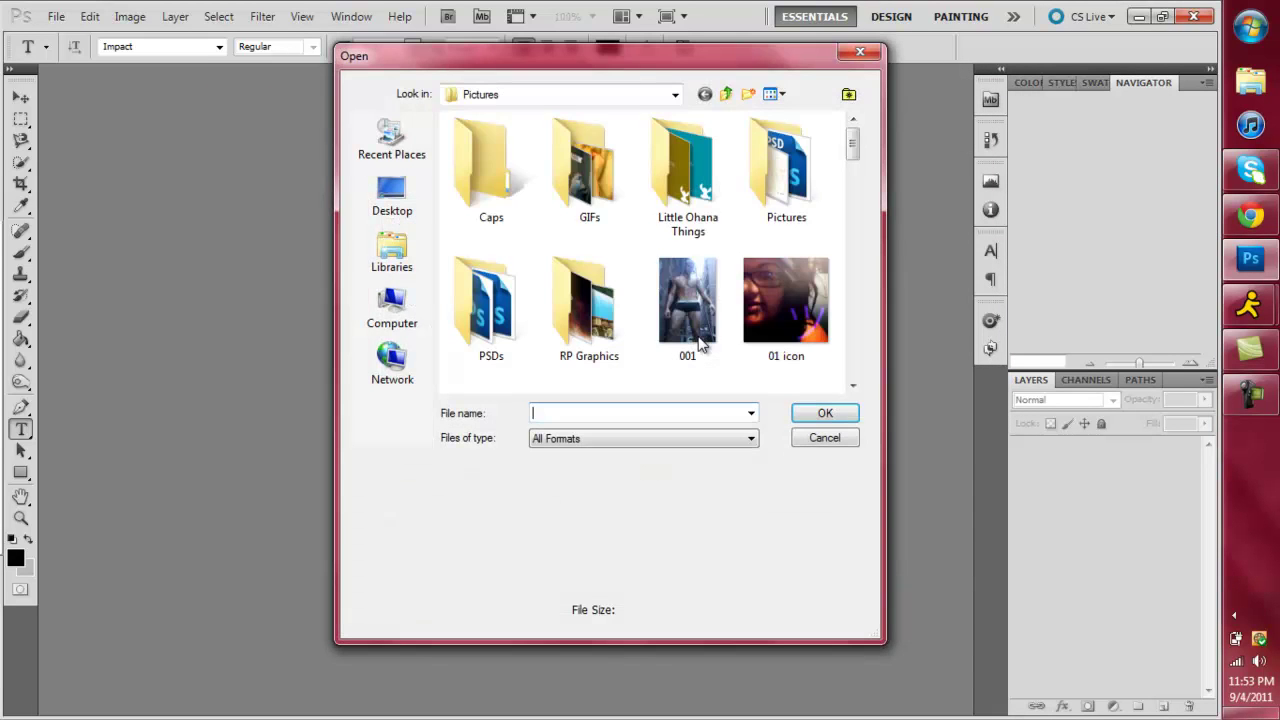
pyautogui.doubleClick(490, 192)
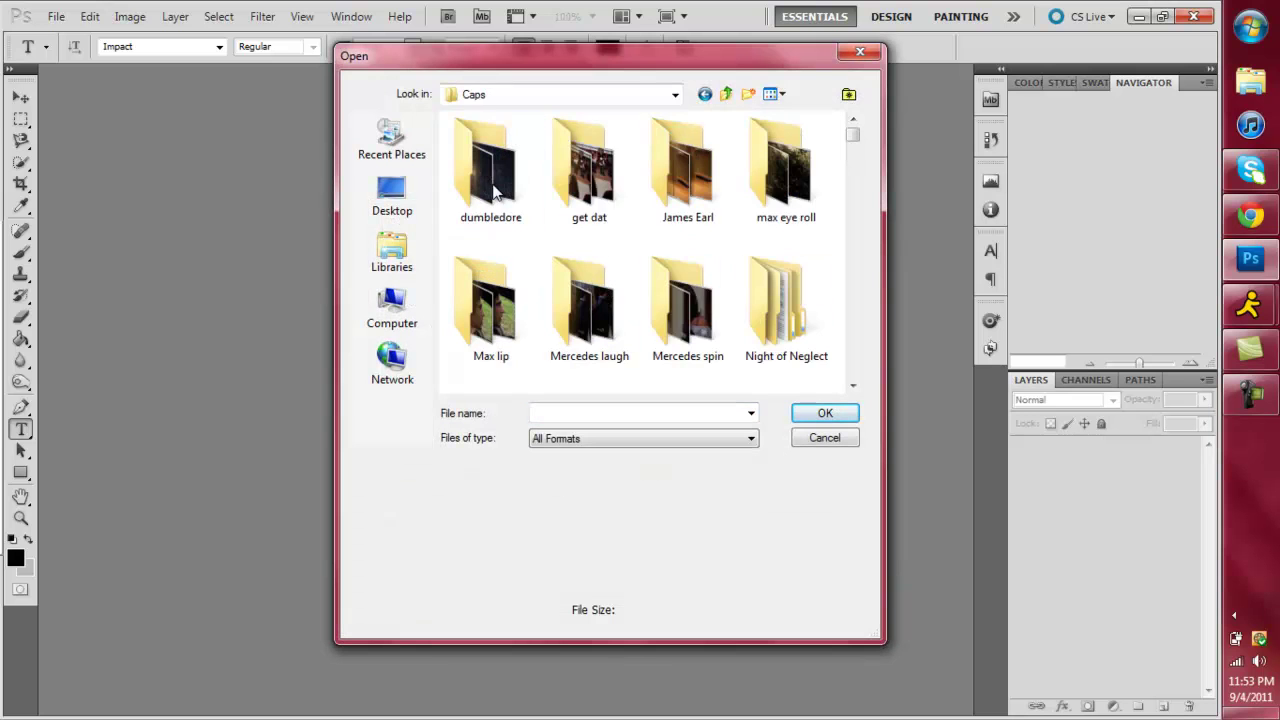
pyautogui.scroll(-1, 645, 280)
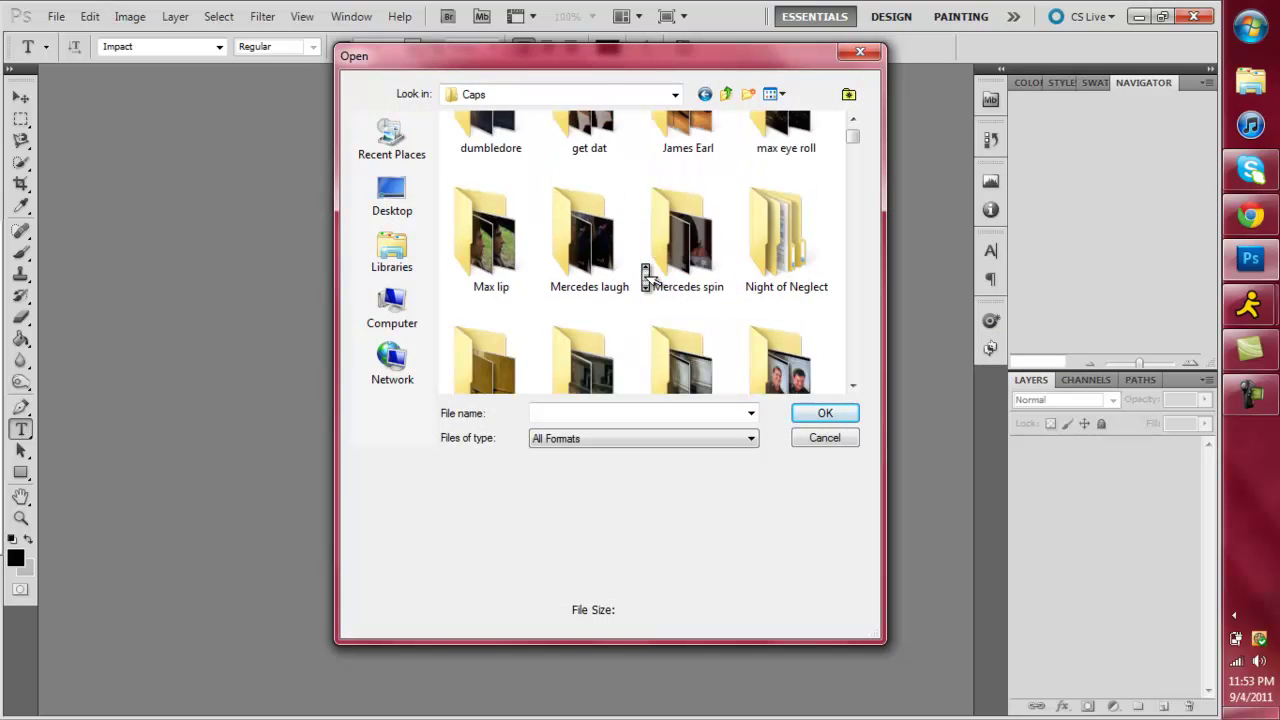
pyautogui.scroll(-3, 645, 278)
pyautogui.doubleClick(514, 199)
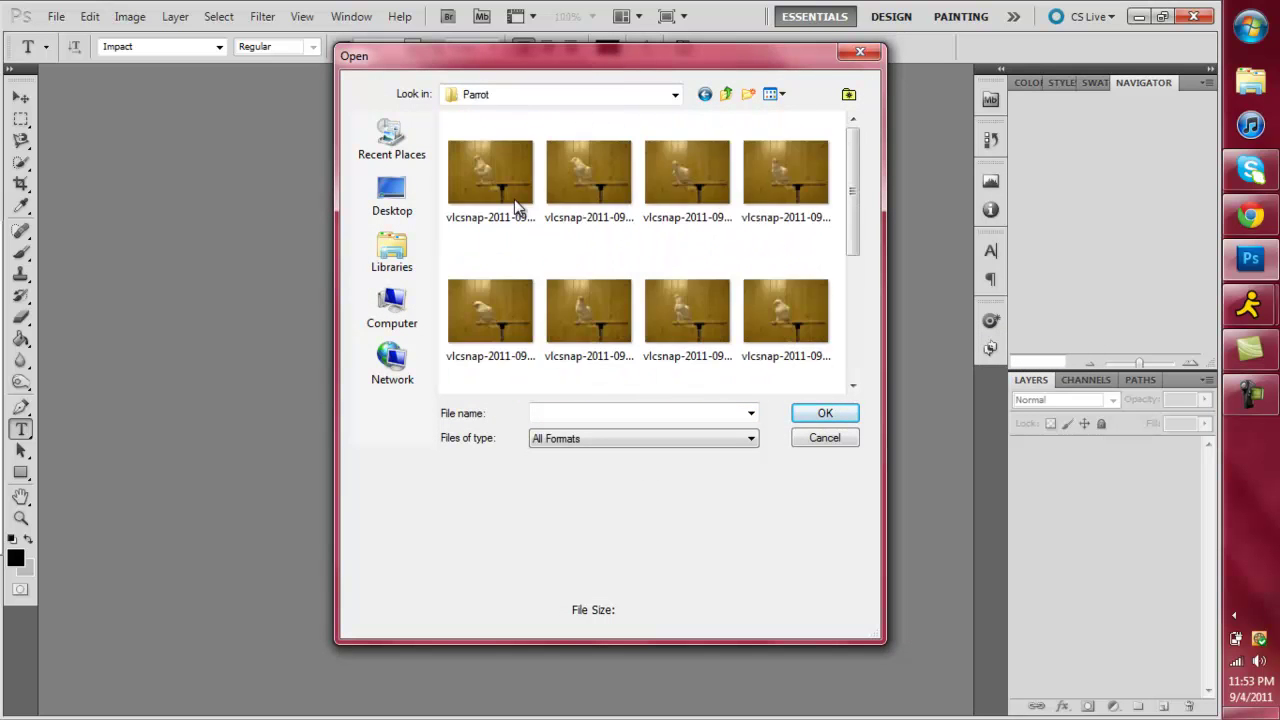
pyautogui.click(514, 199)
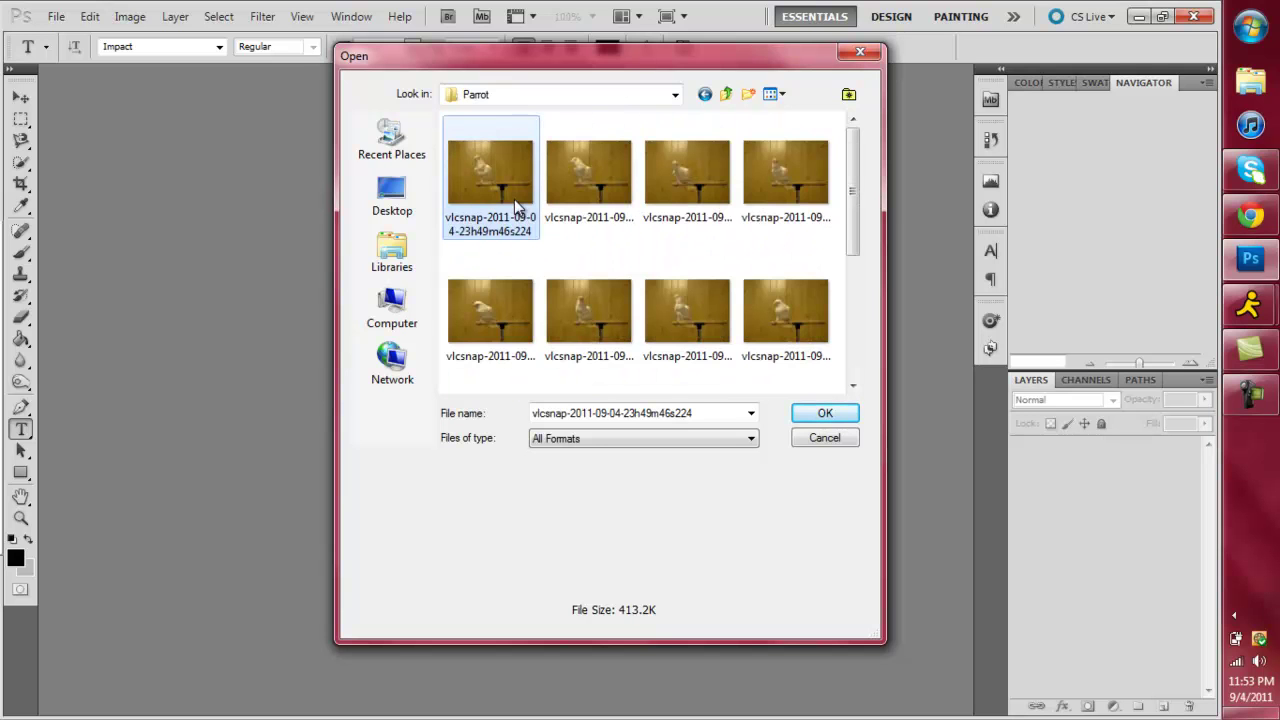
pyautogui.hotkey('ctrl', 'a')
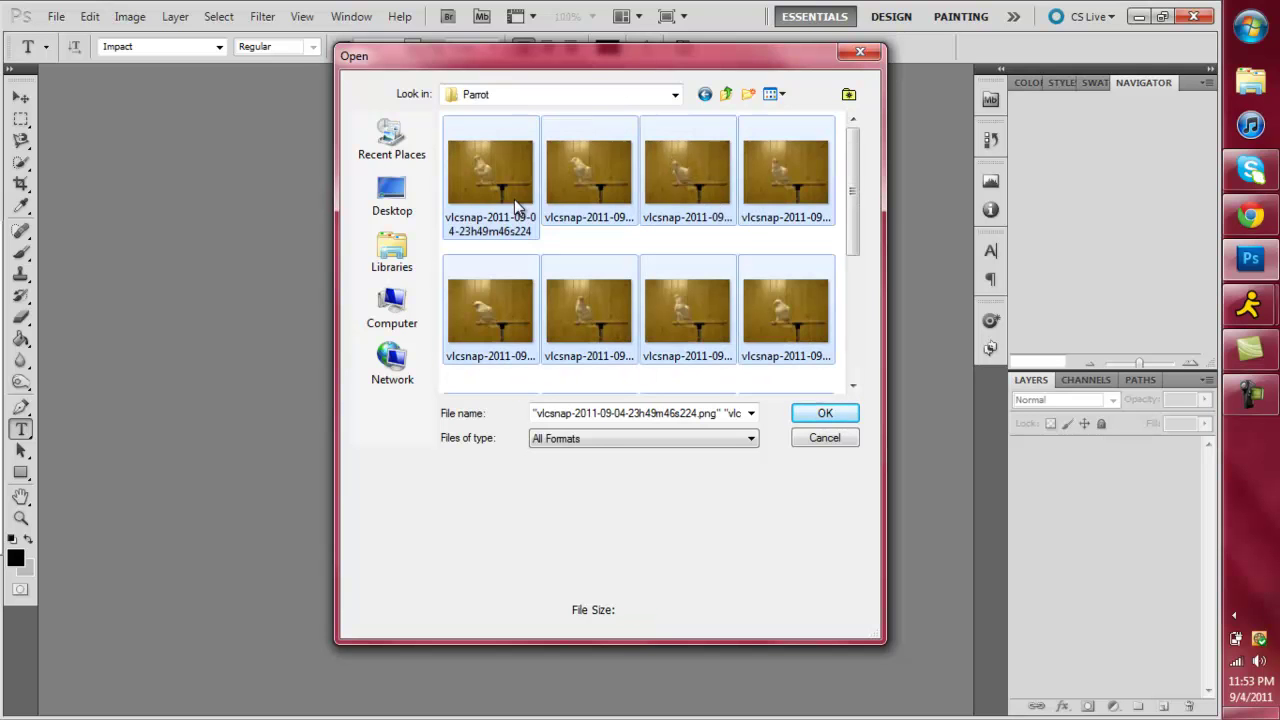
pyautogui.click(825, 413)
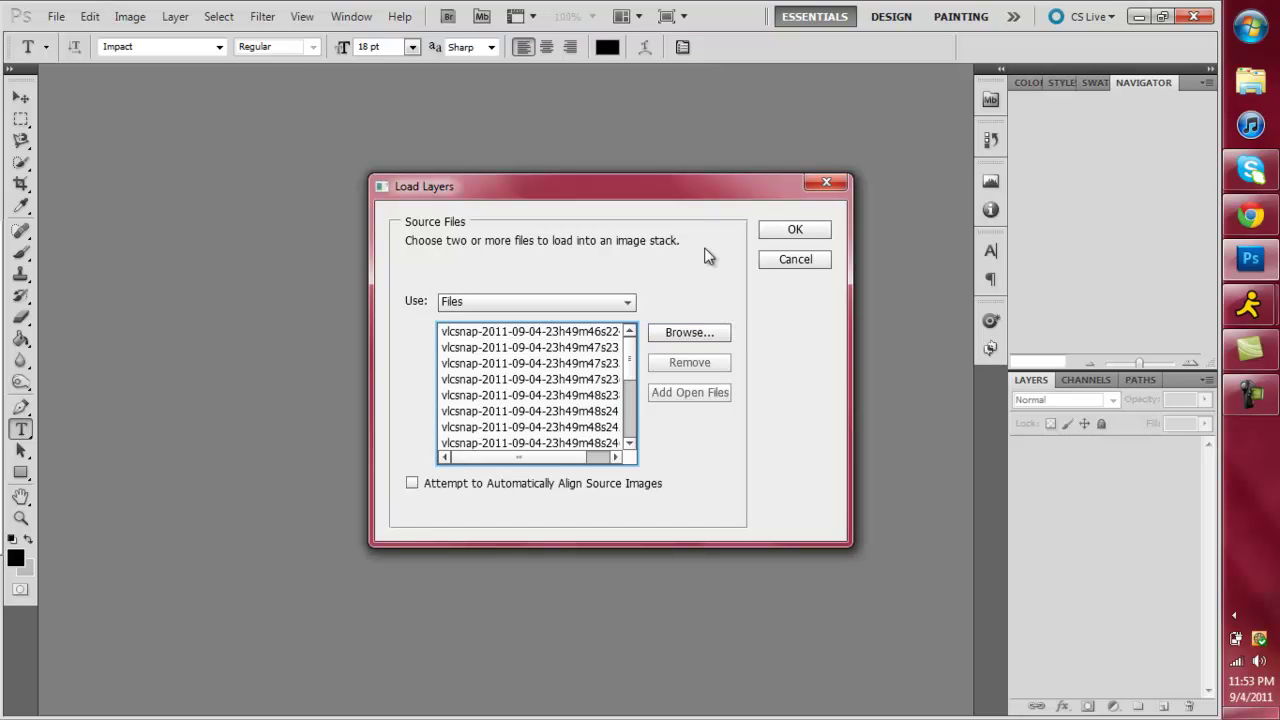
pyautogui.click(792, 230)
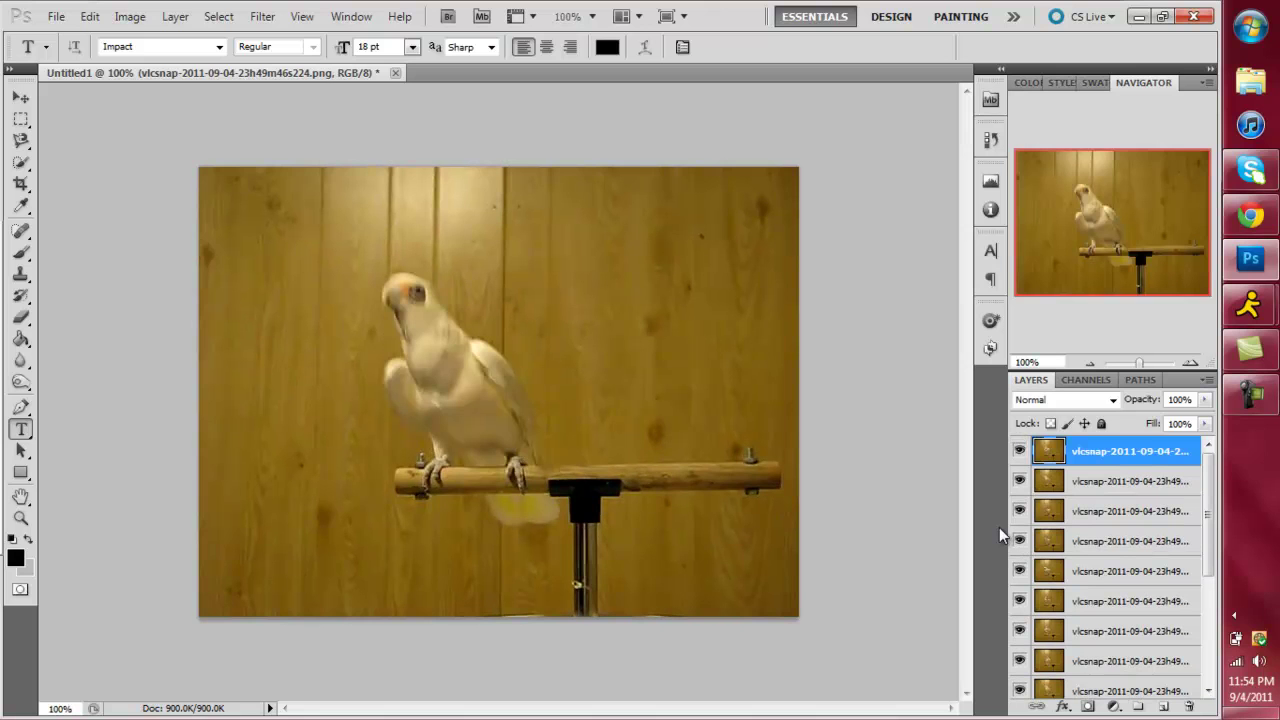
# Step: Show the Animation panel and make one frame from each parrot layer
pyautogui.click(358, 19)
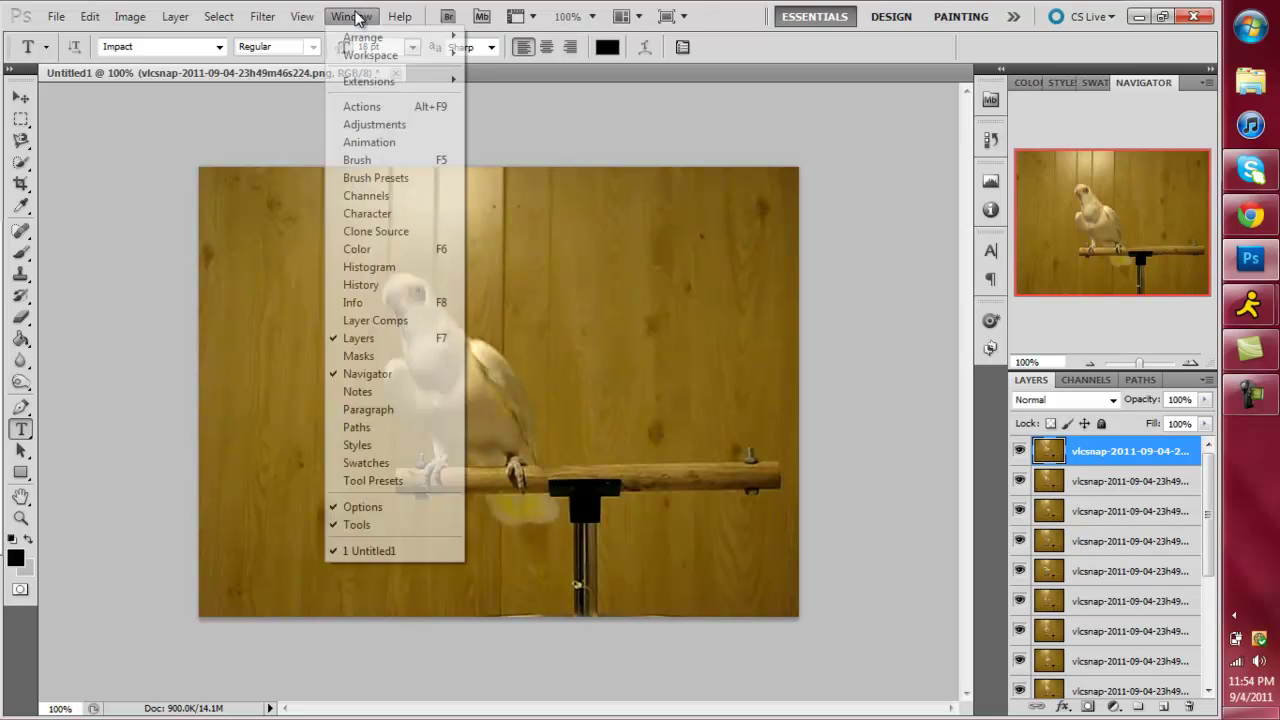
pyautogui.click(369, 142)
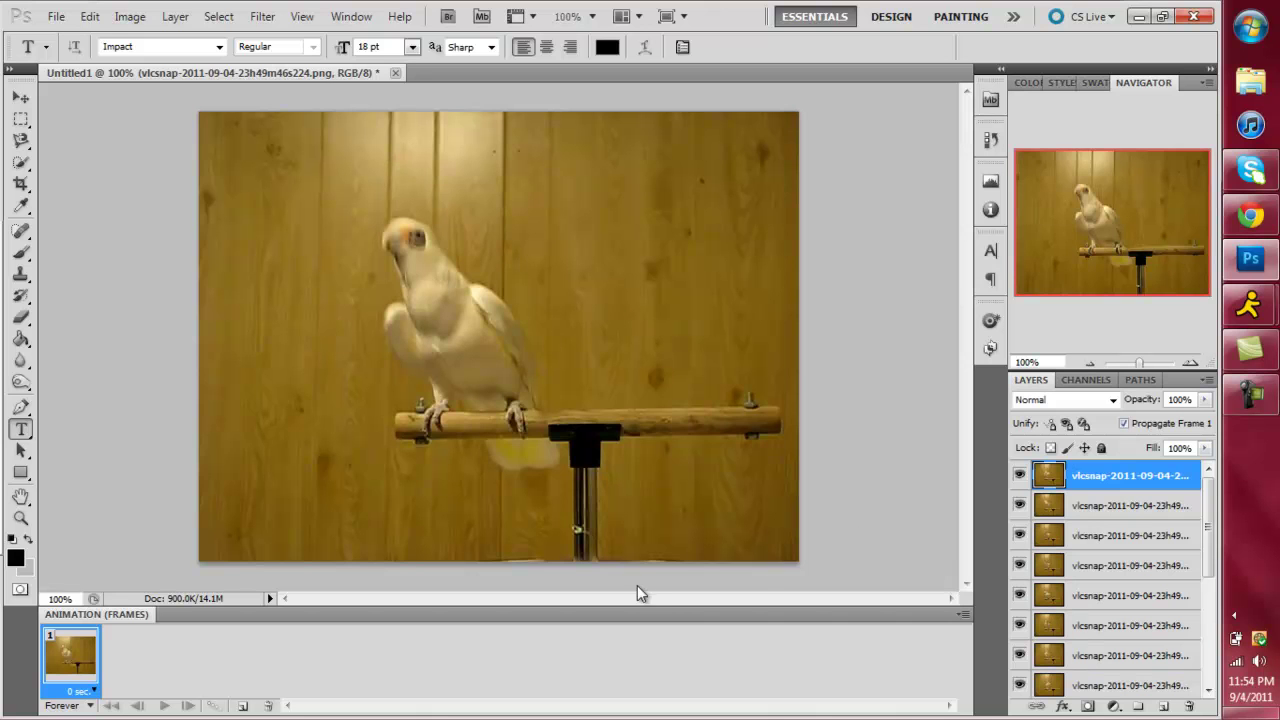
pyautogui.click(963, 614)
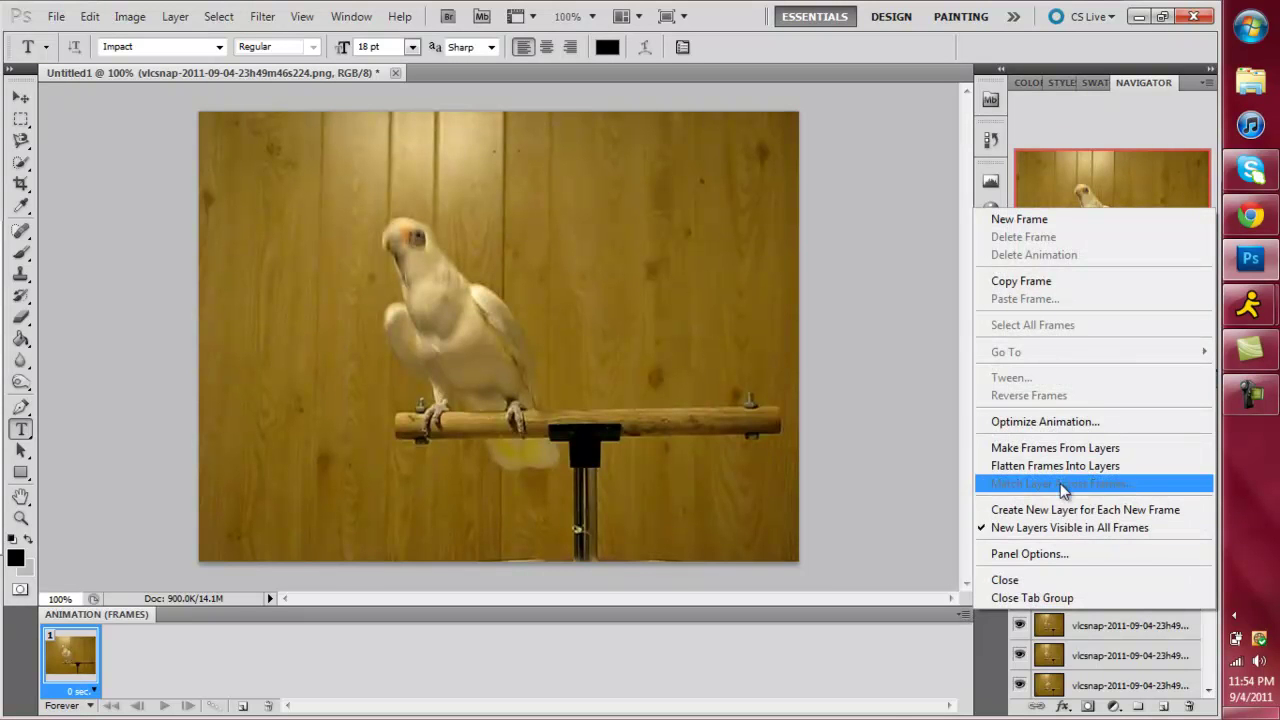
pyautogui.click(1062, 448)
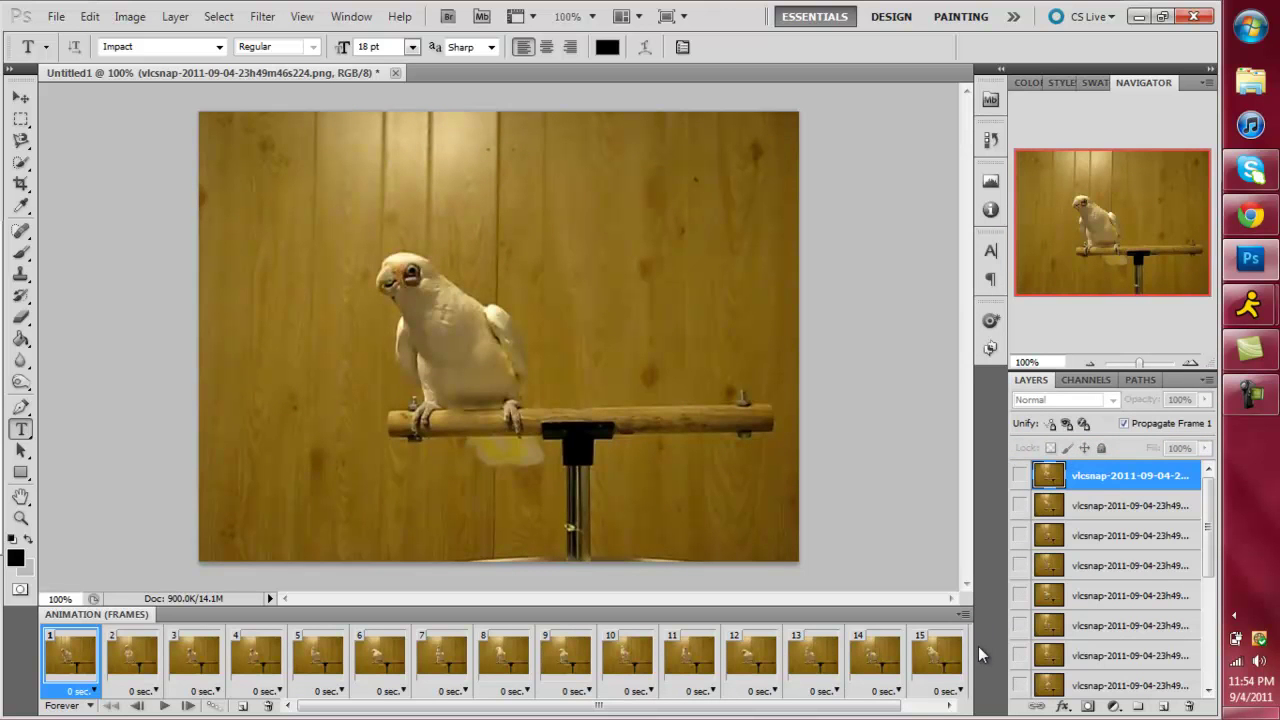
# Step: Reverse the frame order and preview the parrot animation through all 16 frames
pyautogui.click(963, 614)
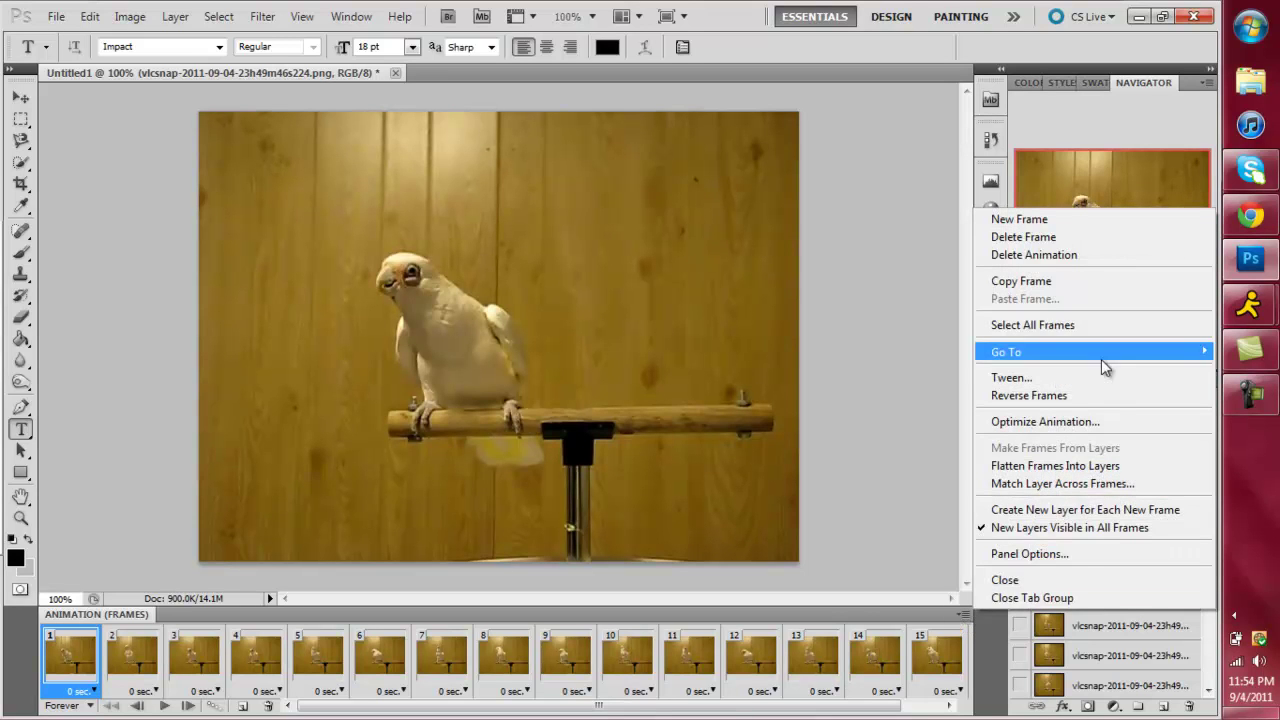
pyautogui.click(1088, 393)
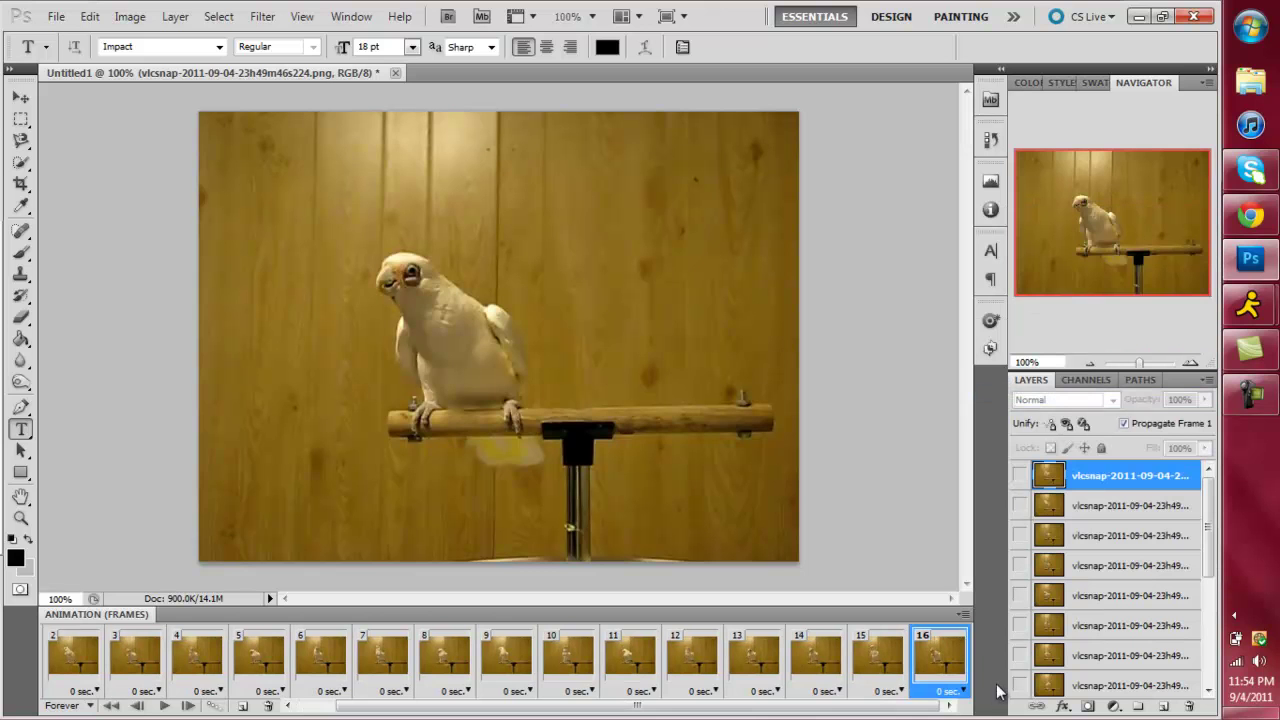
pyautogui.click(165, 705)
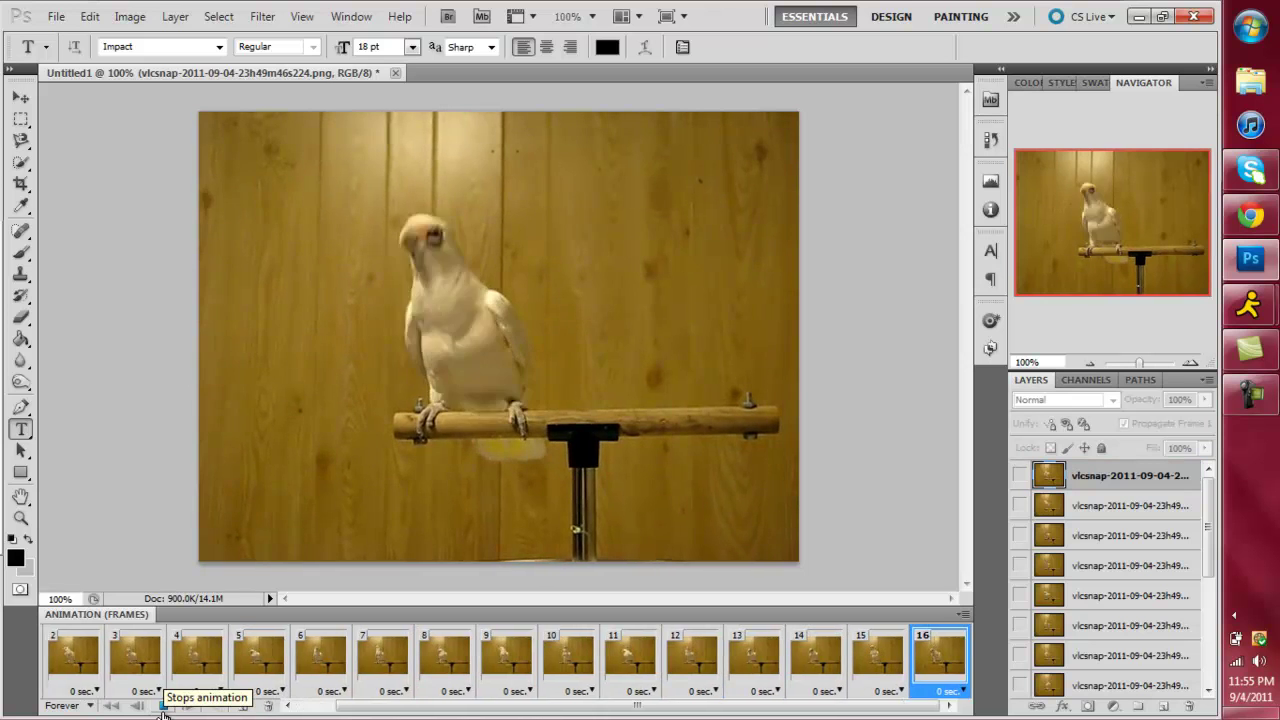
pyautogui.click(164, 706)
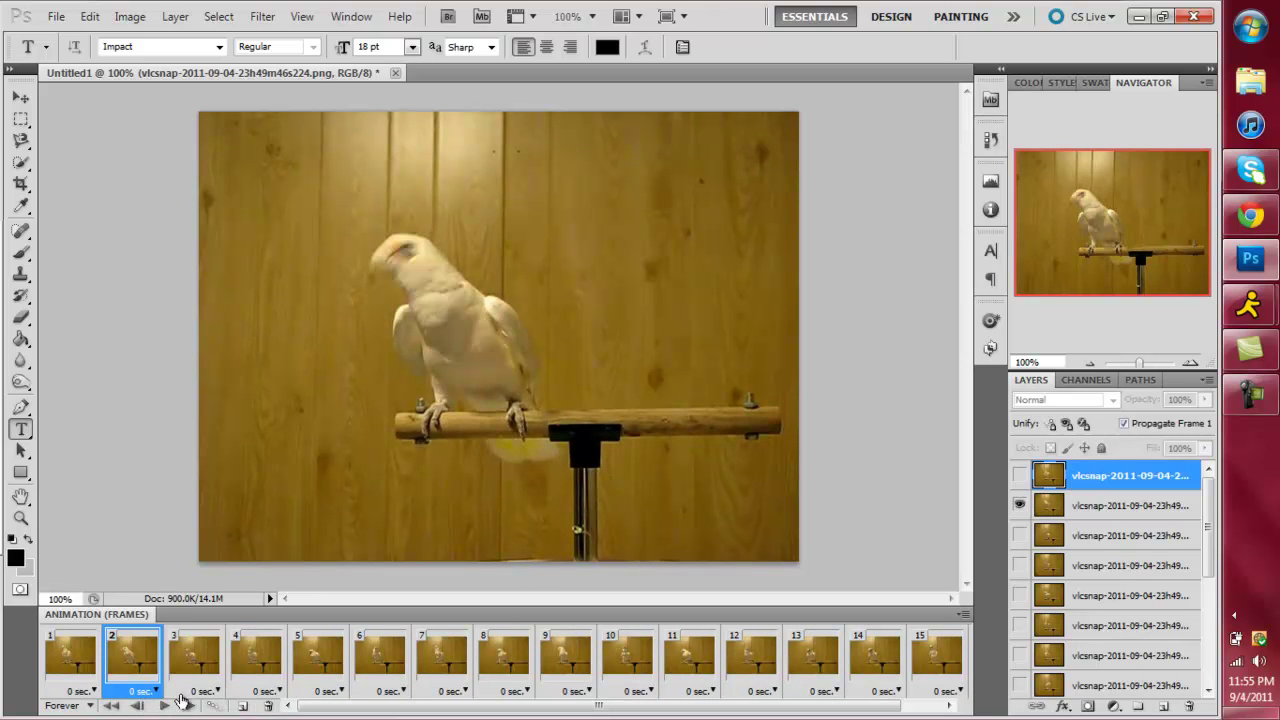
pyautogui.click(966, 615)
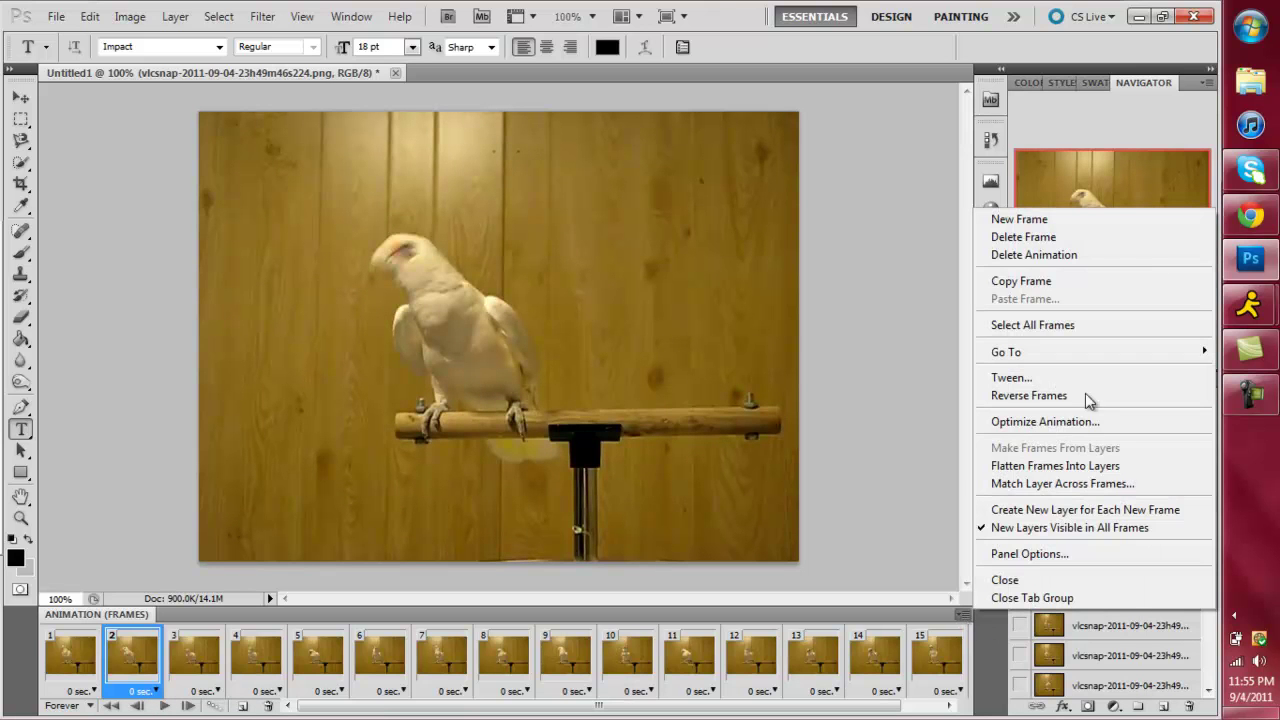
# Step: Select all frames, give them a 0.15 second delay, and play the preview
pyautogui.click(1105, 327)
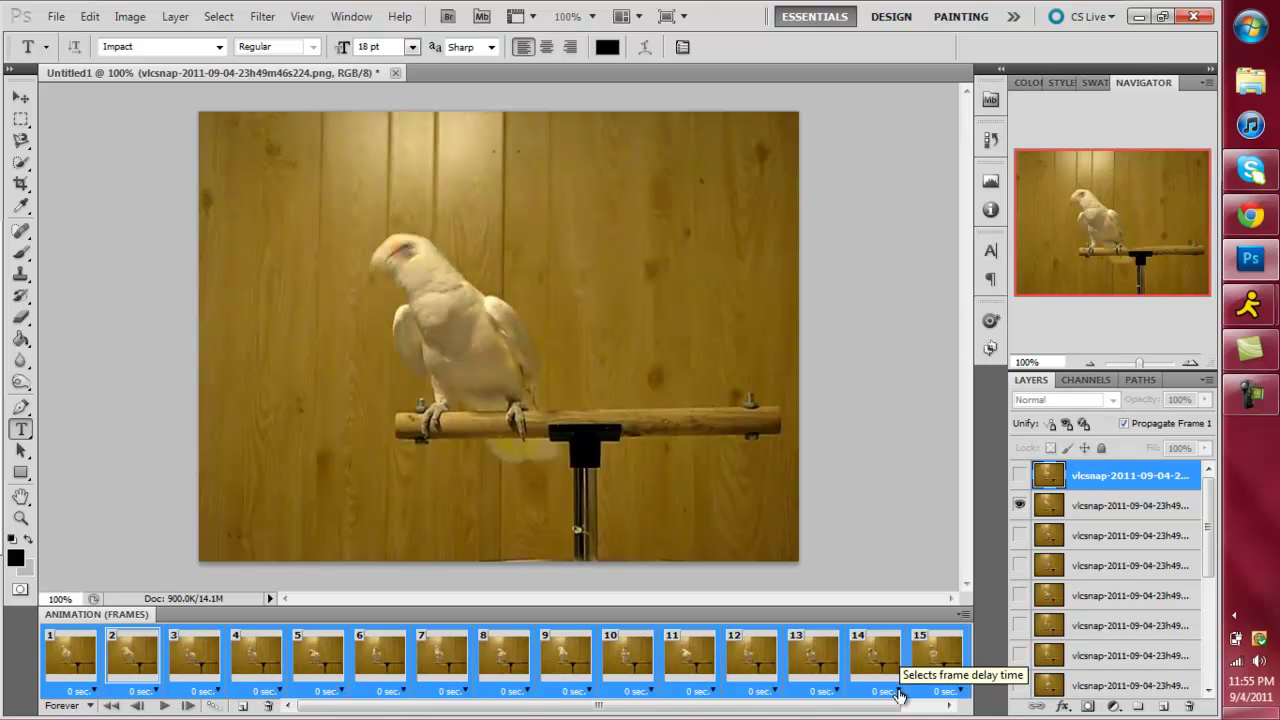
pyautogui.click(897, 691)
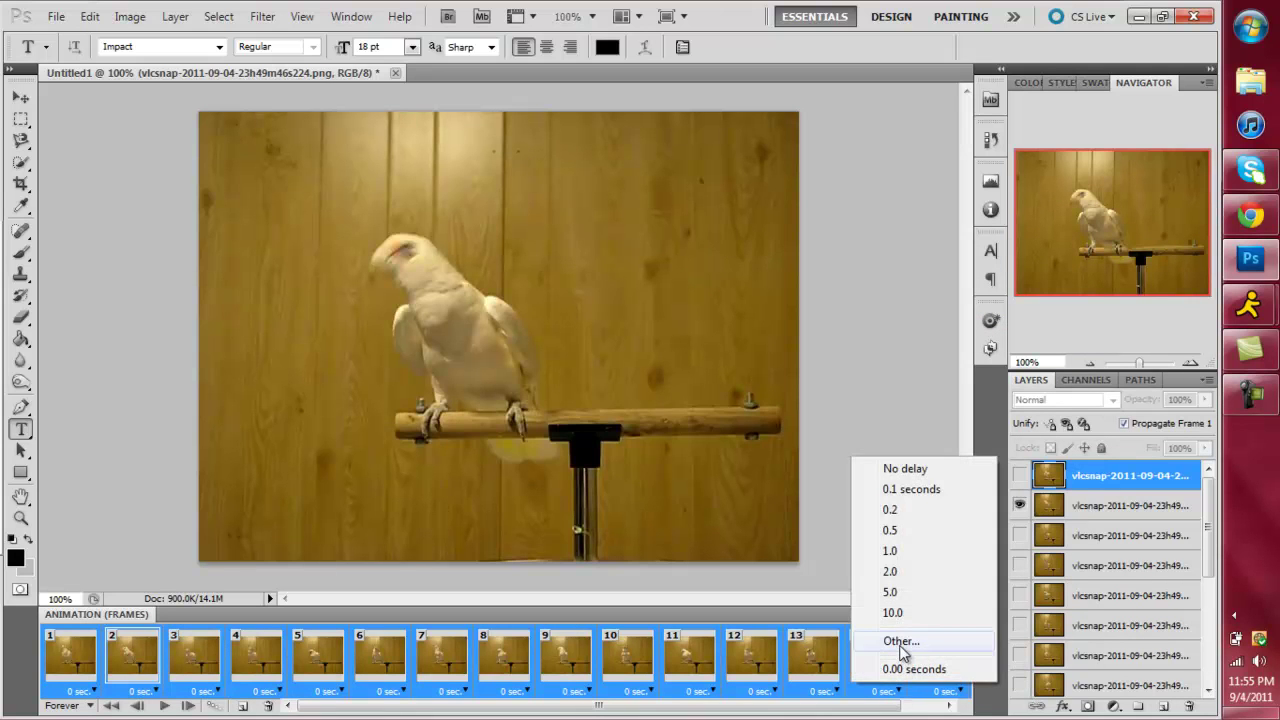
pyautogui.click(901, 645)
pyautogui.write('.15')
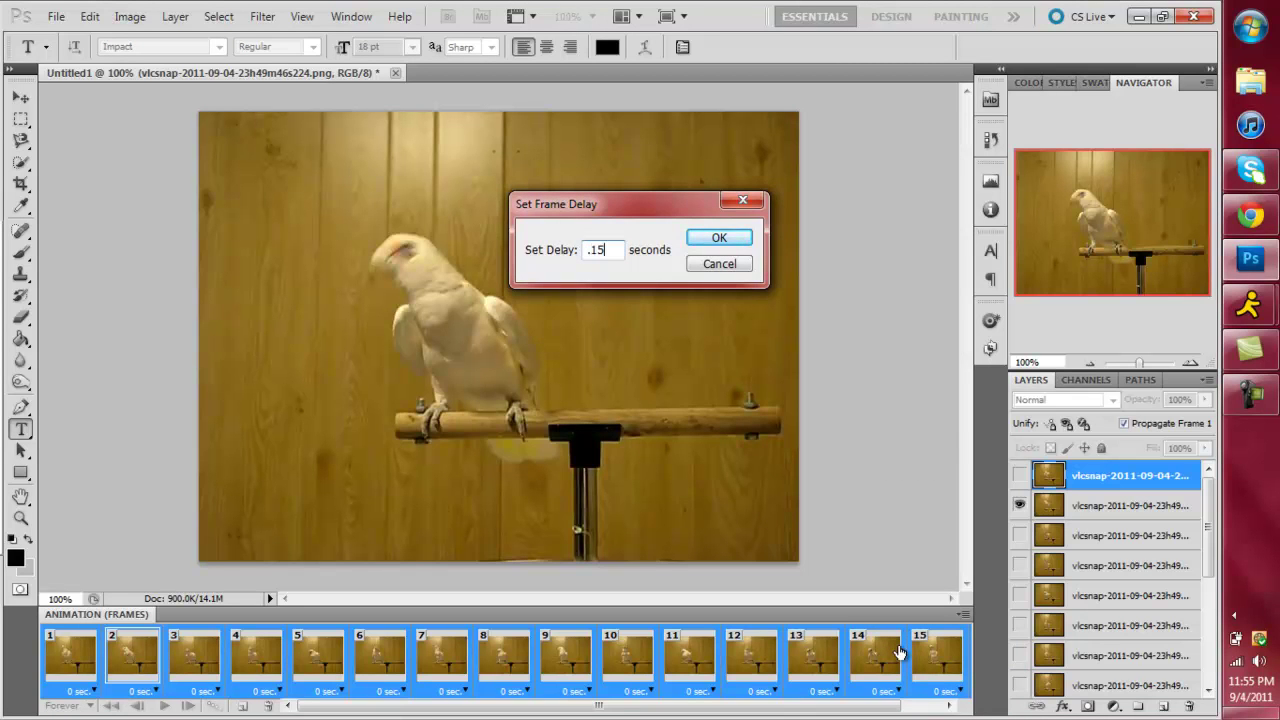
pyautogui.press('Return')
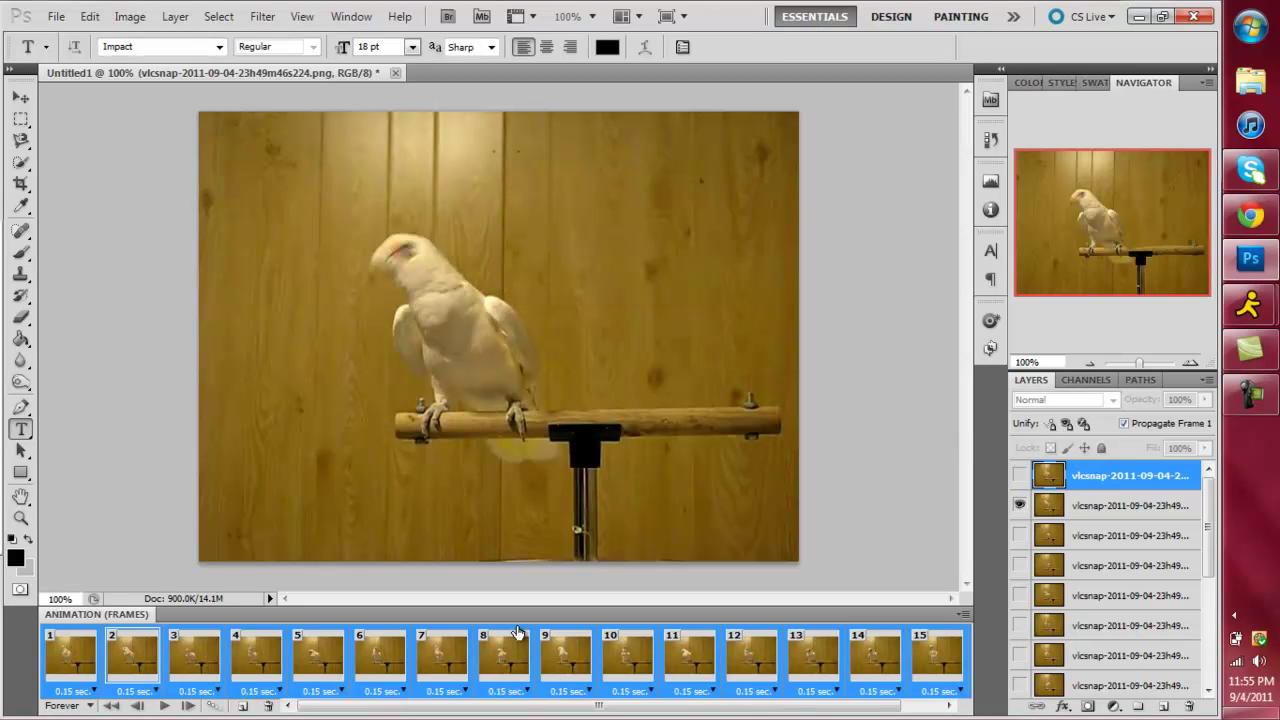
pyautogui.click(165, 707)
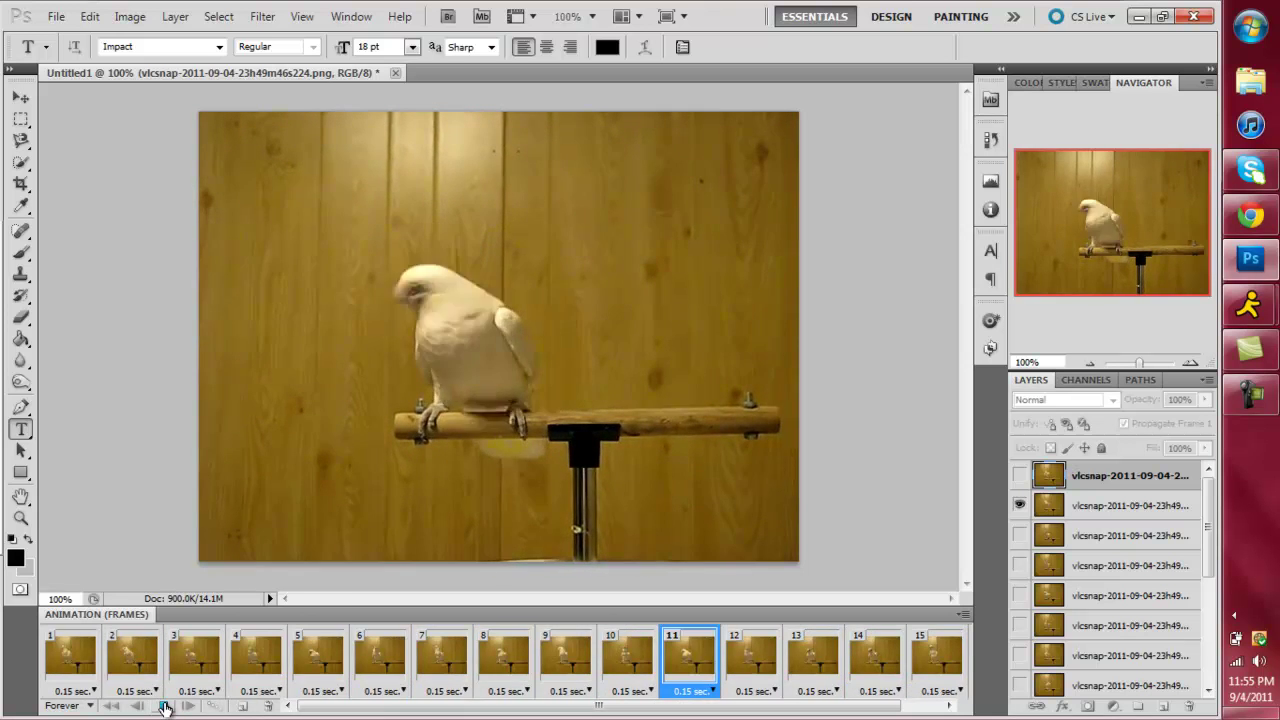
# Step: Stop playback and delete frames 16 and 15 from the animation
pyautogui.click(165, 706)
pyautogui.click(165, 706)
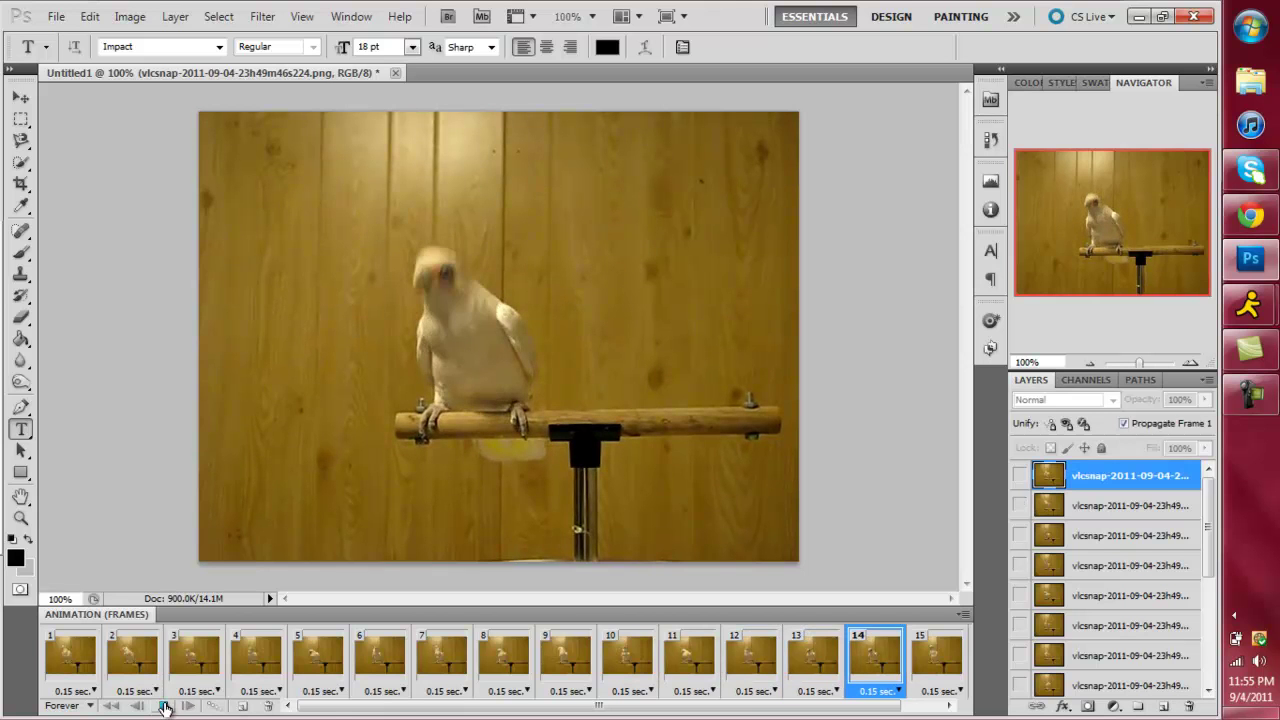
pyautogui.click(165, 707)
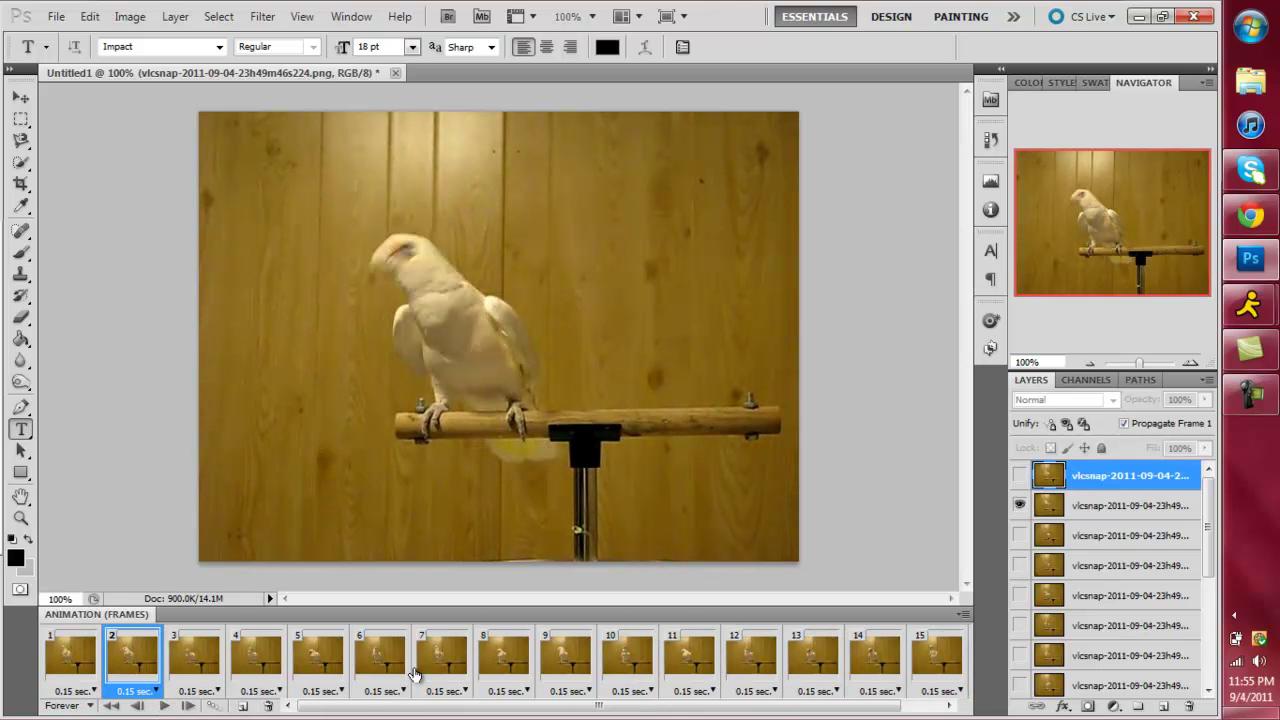
pyautogui.moveTo(632, 710); pyautogui.dragTo(672, 710)
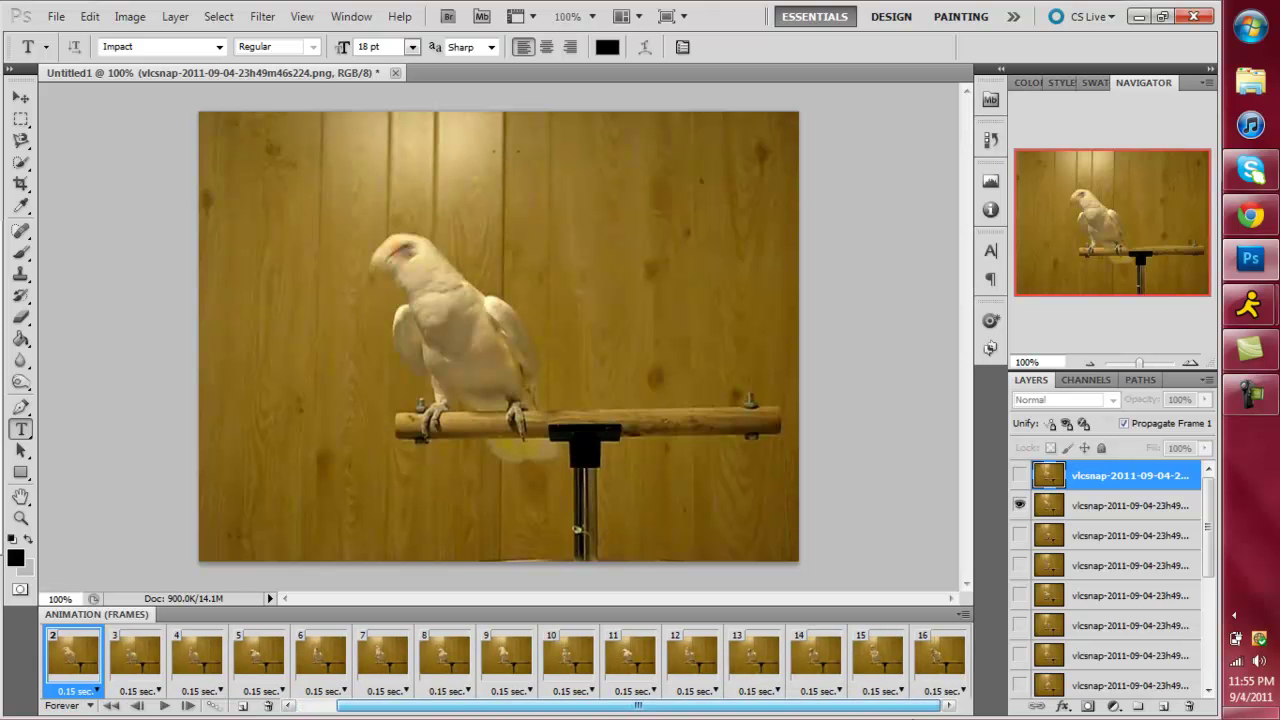
pyautogui.click(942, 660)
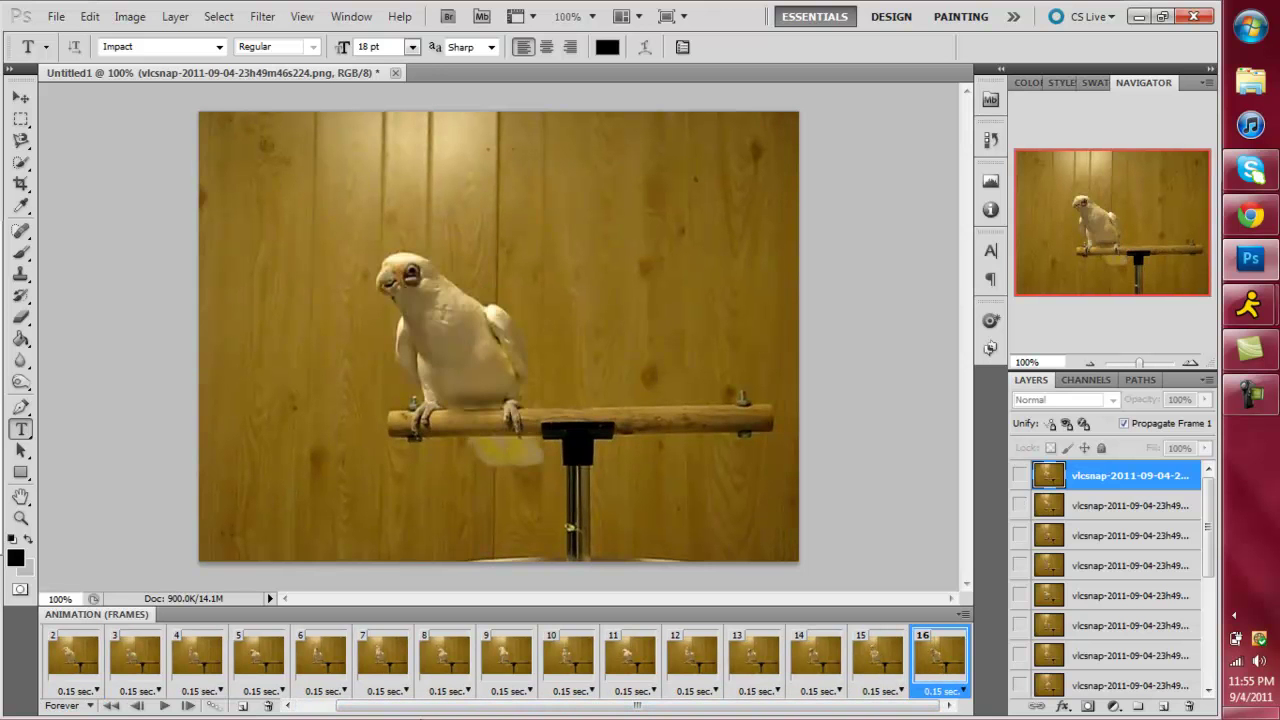
pyautogui.click(268, 707)
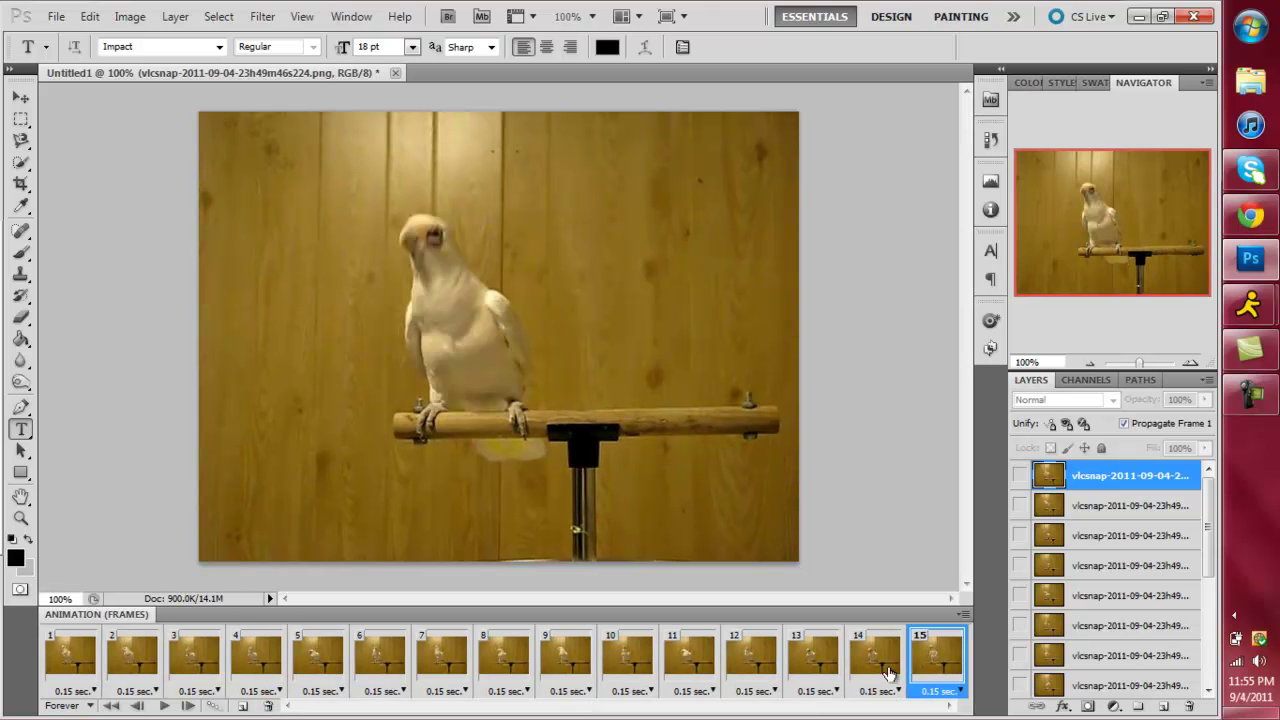
pyautogui.click(268, 707)
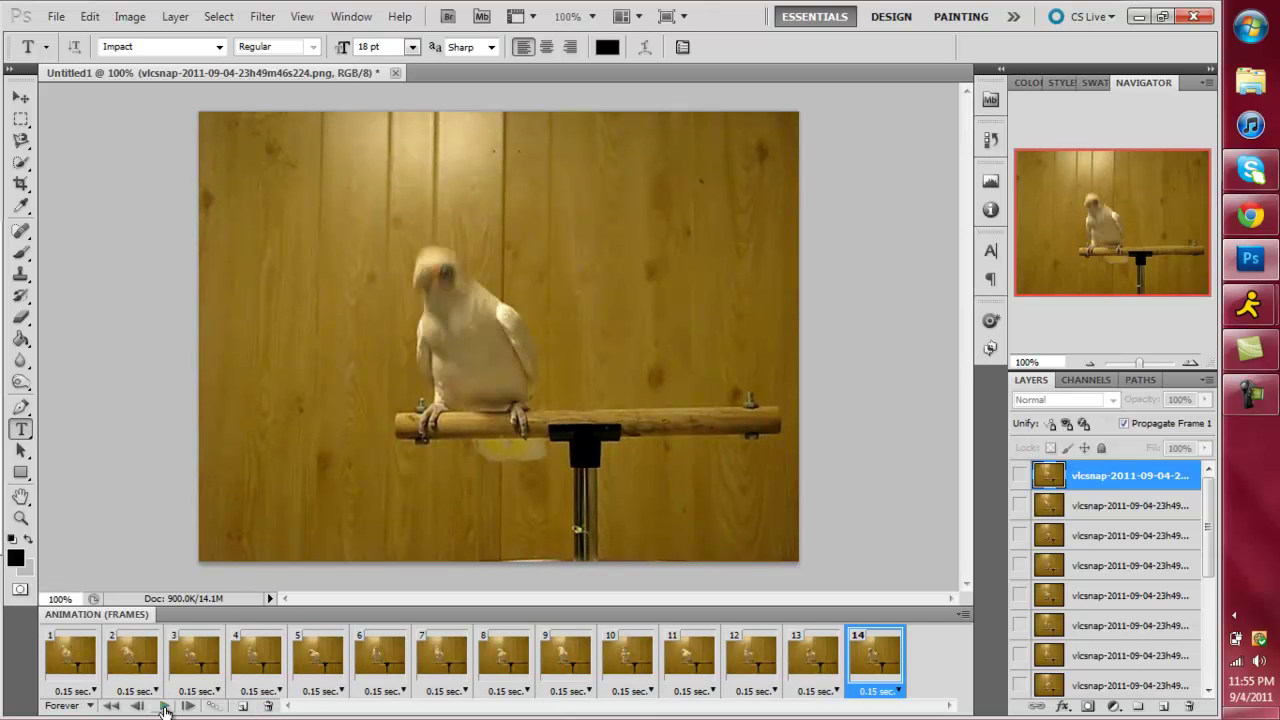
# Step: Preview the trimmed 14-frame loop, then return to frame 1
pyautogui.click(165, 707)
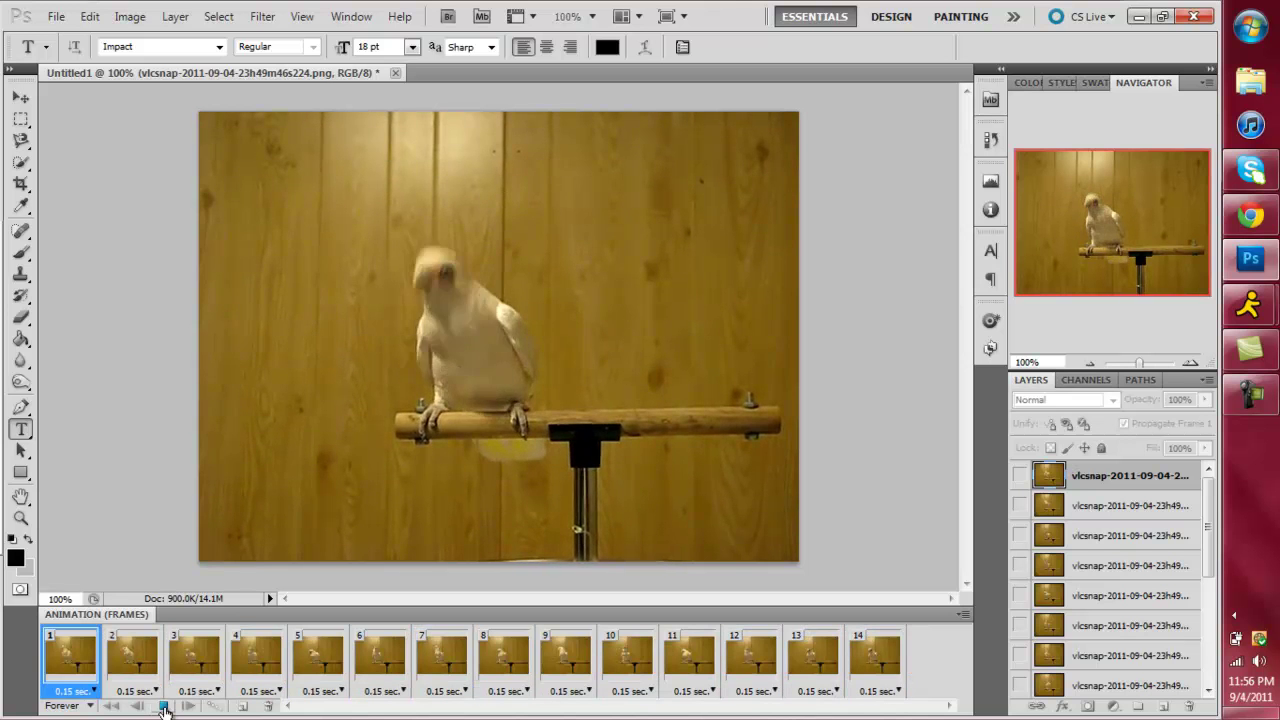
pyautogui.click(164, 708)
pyautogui.click(88, 678)
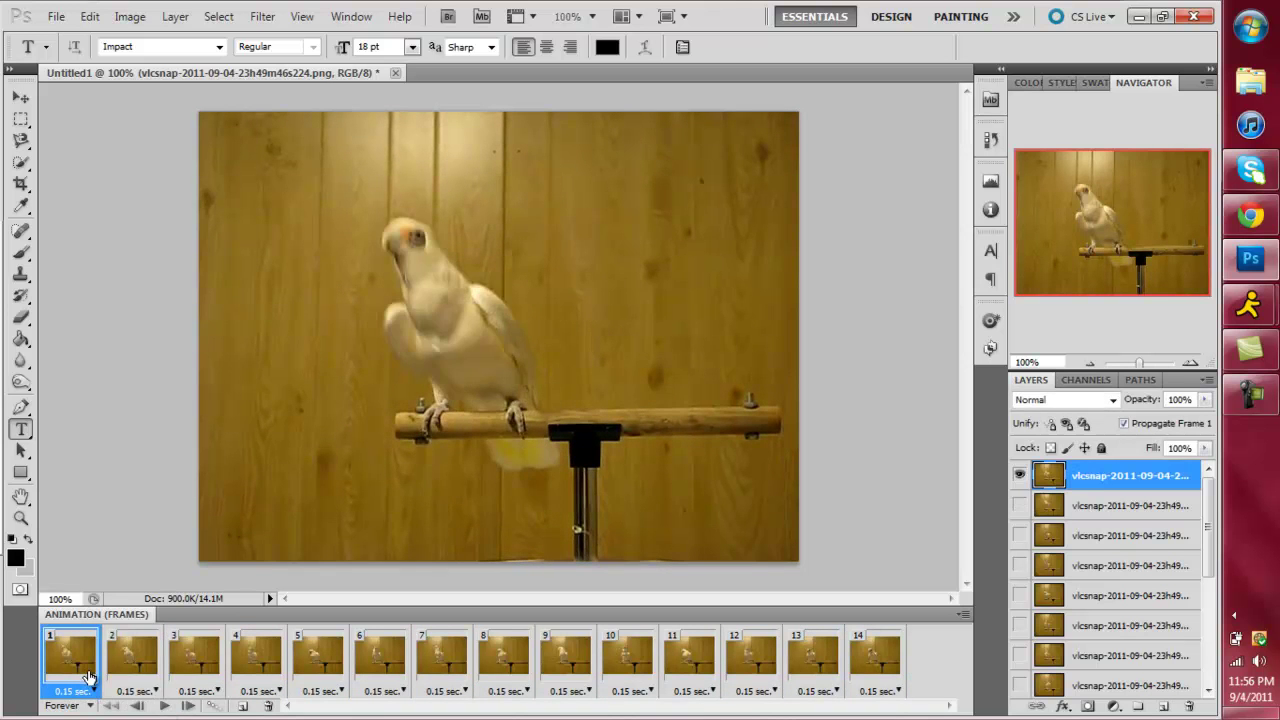
pyautogui.click(62, 20)
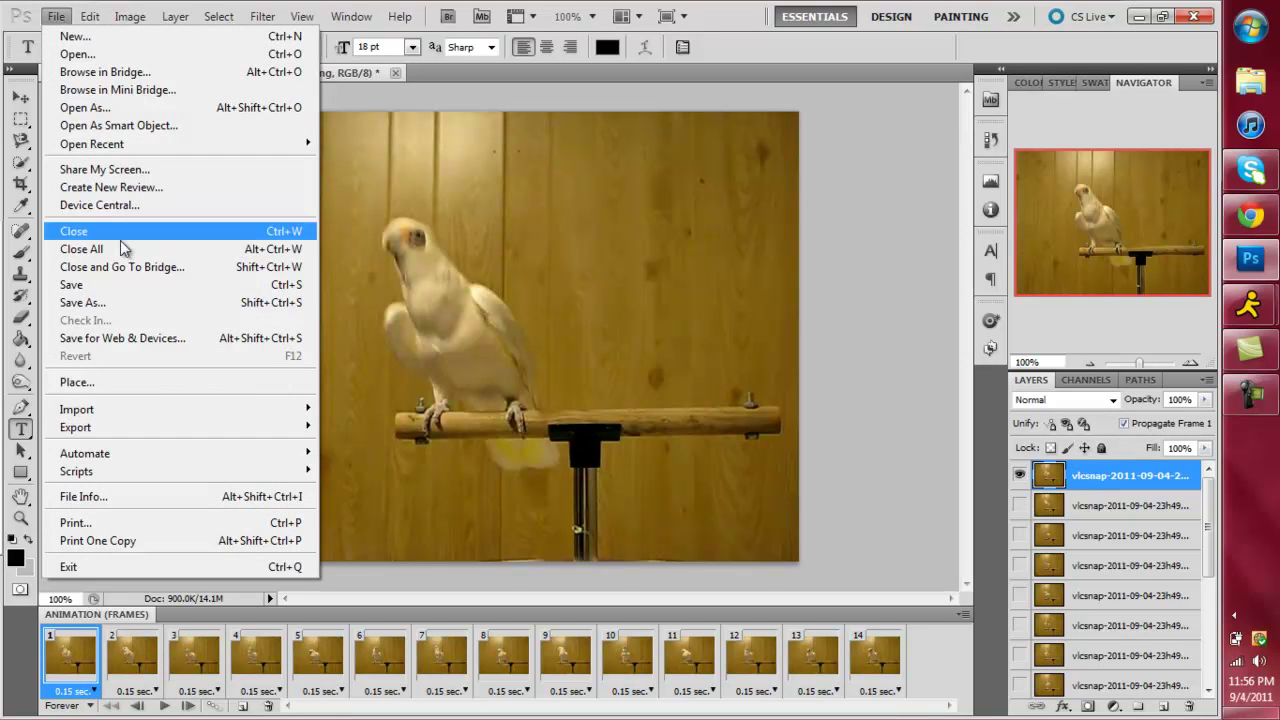
# Step: Resize the parrot animation in Image Size to 500 px wide (500 × 375)
pyautogui.click(134, 338)
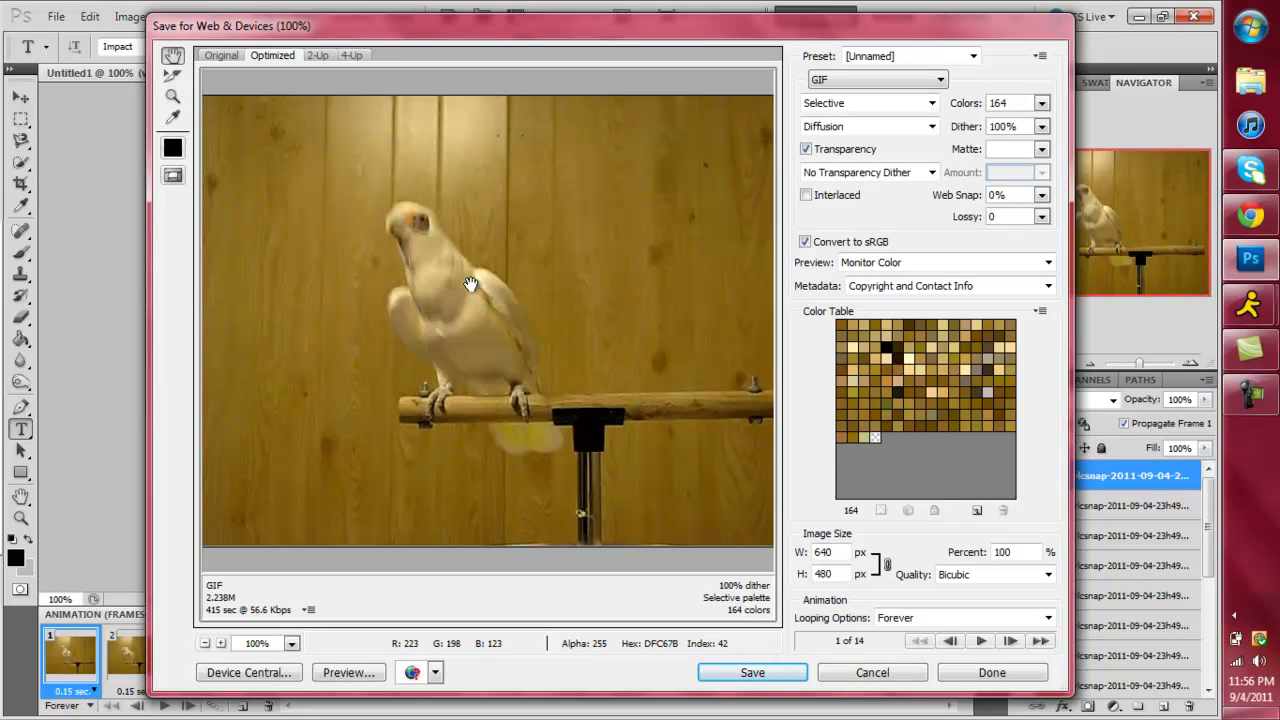
pyautogui.click(897, 673)
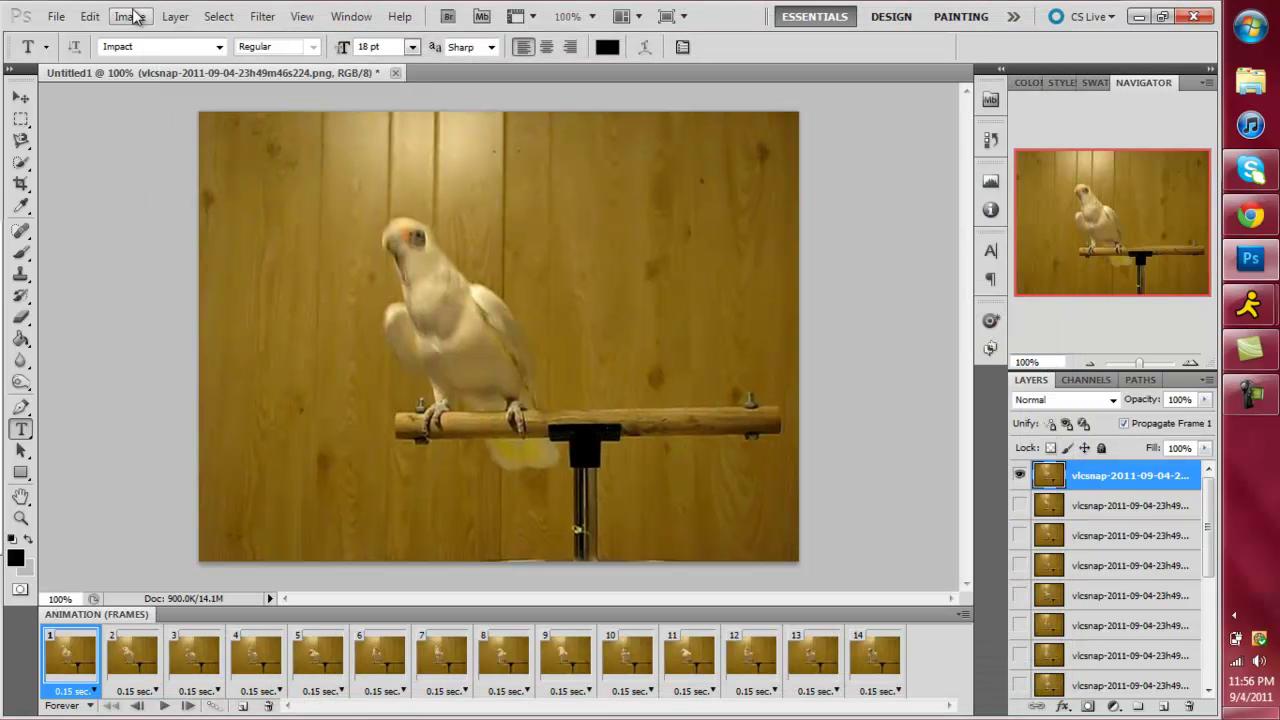
pyautogui.click(135, 18)
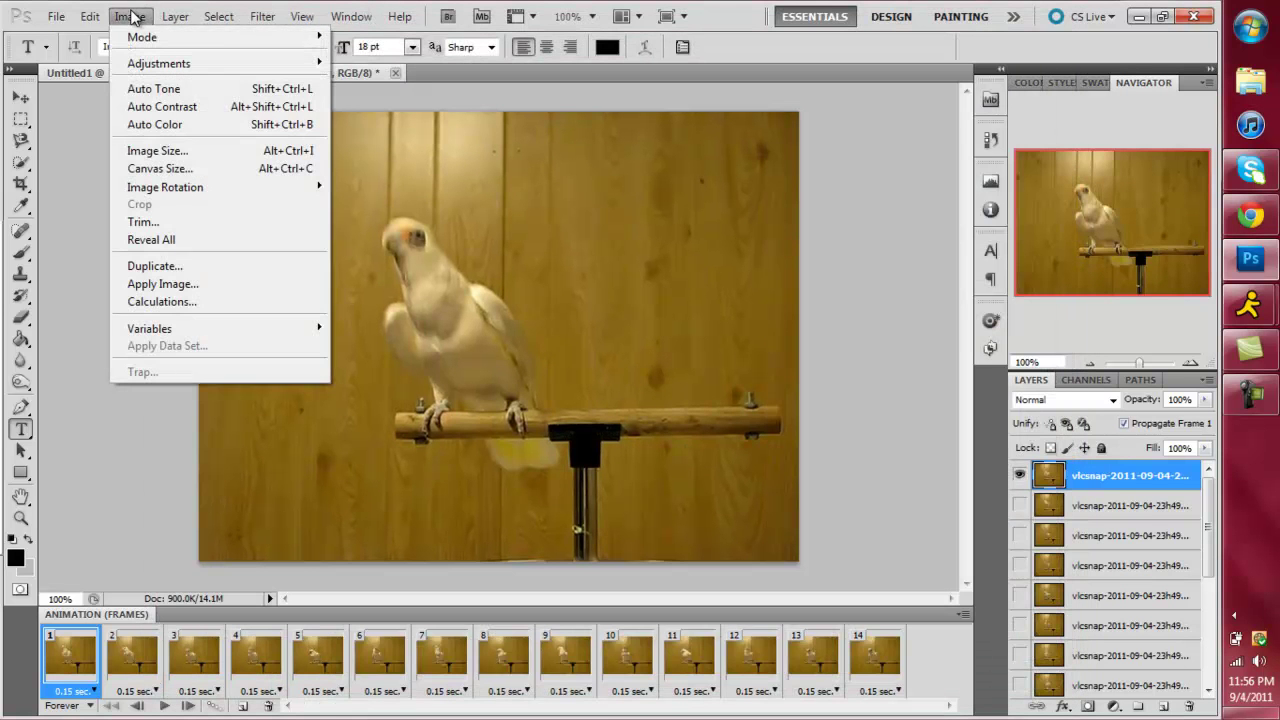
pyautogui.click(173, 155)
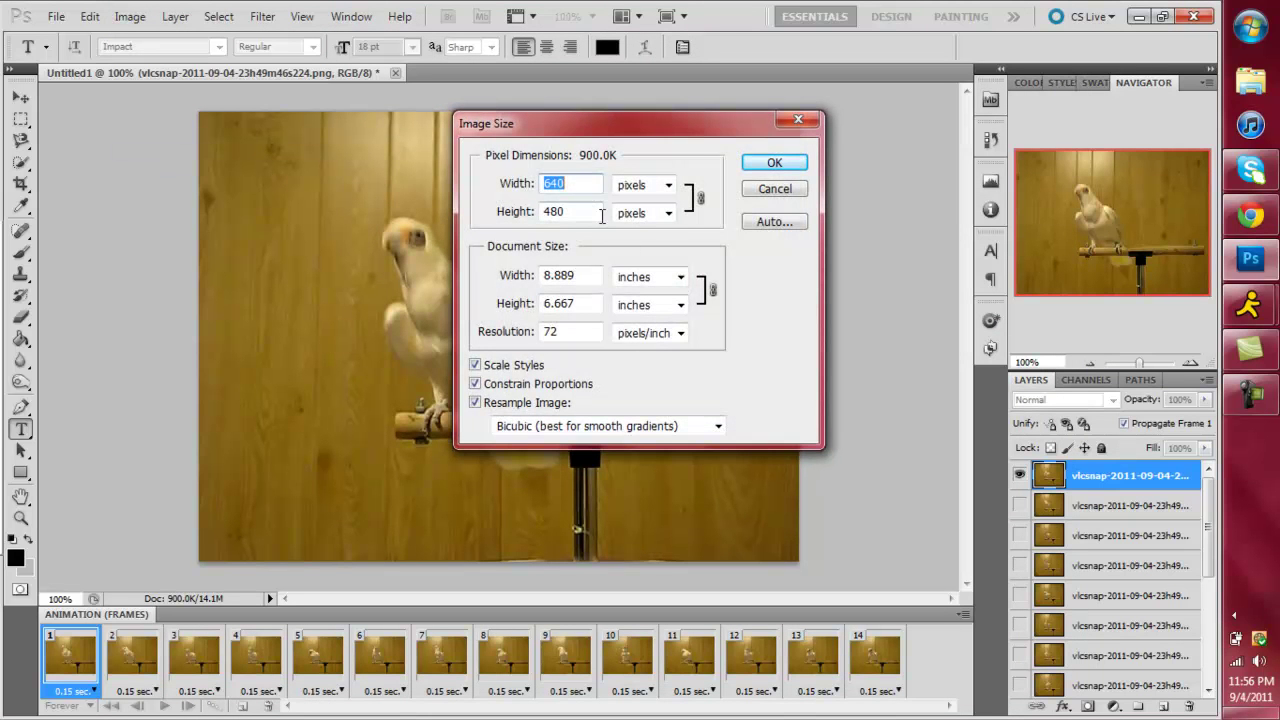
pyautogui.write('500')
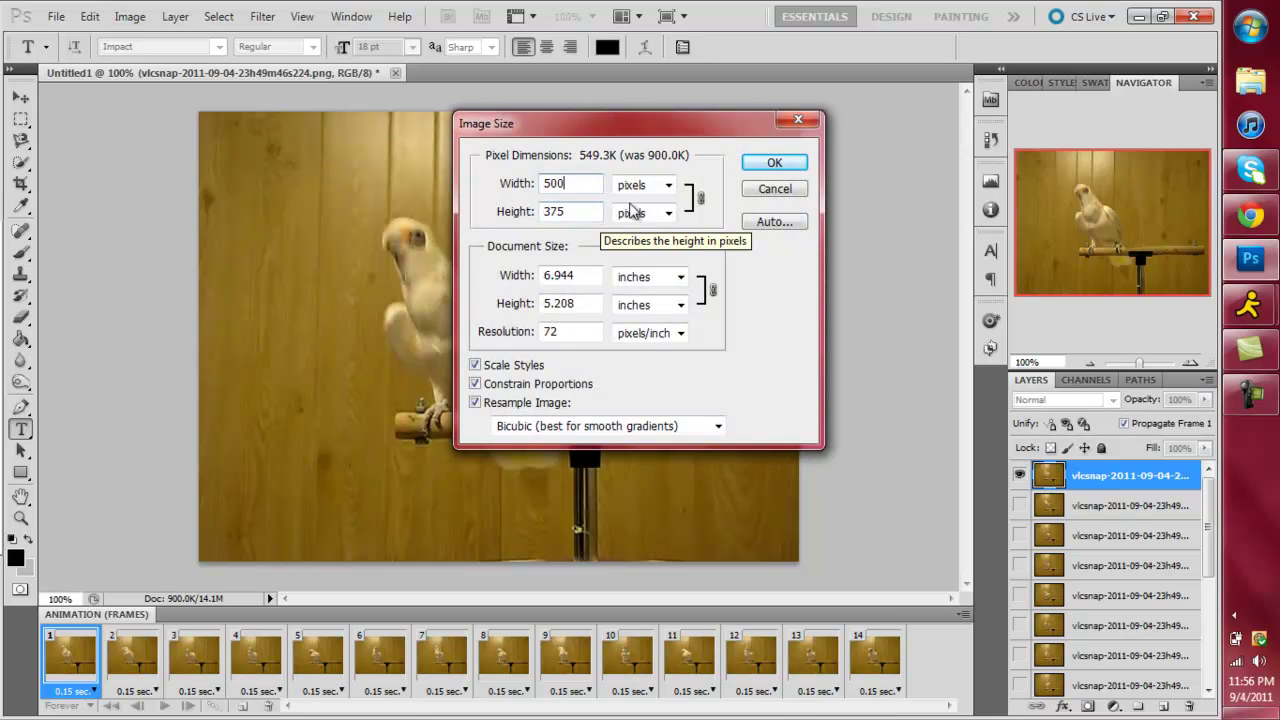
pyautogui.click(768, 162)
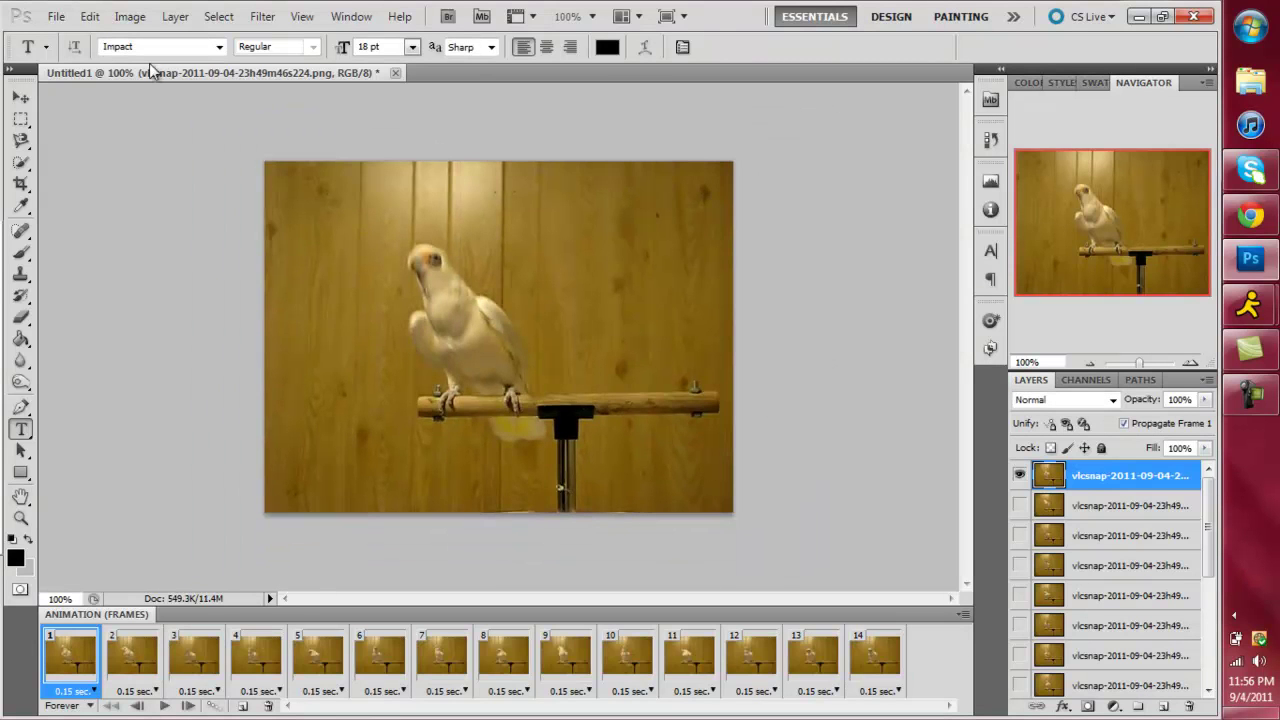
pyautogui.click(56, 16)
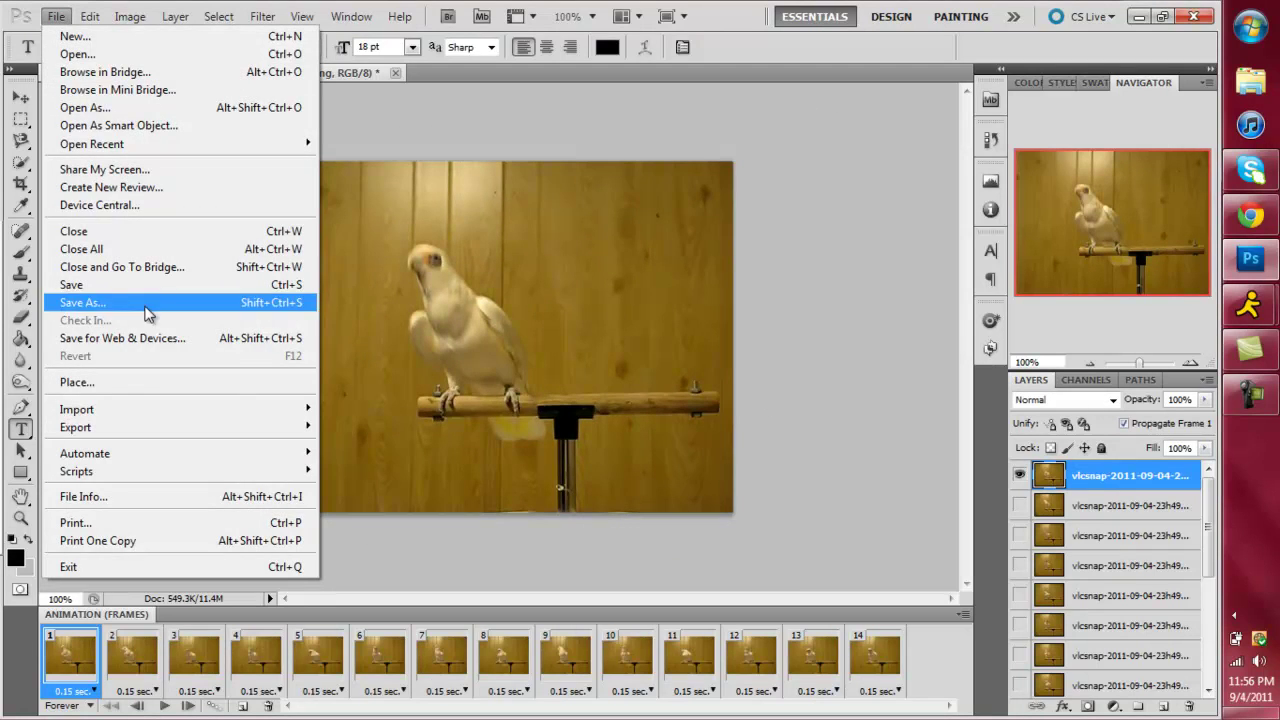
# Step: In Save for Web & Devices, optimize the GIF to a 499K file size
pyautogui.click(143, 338)
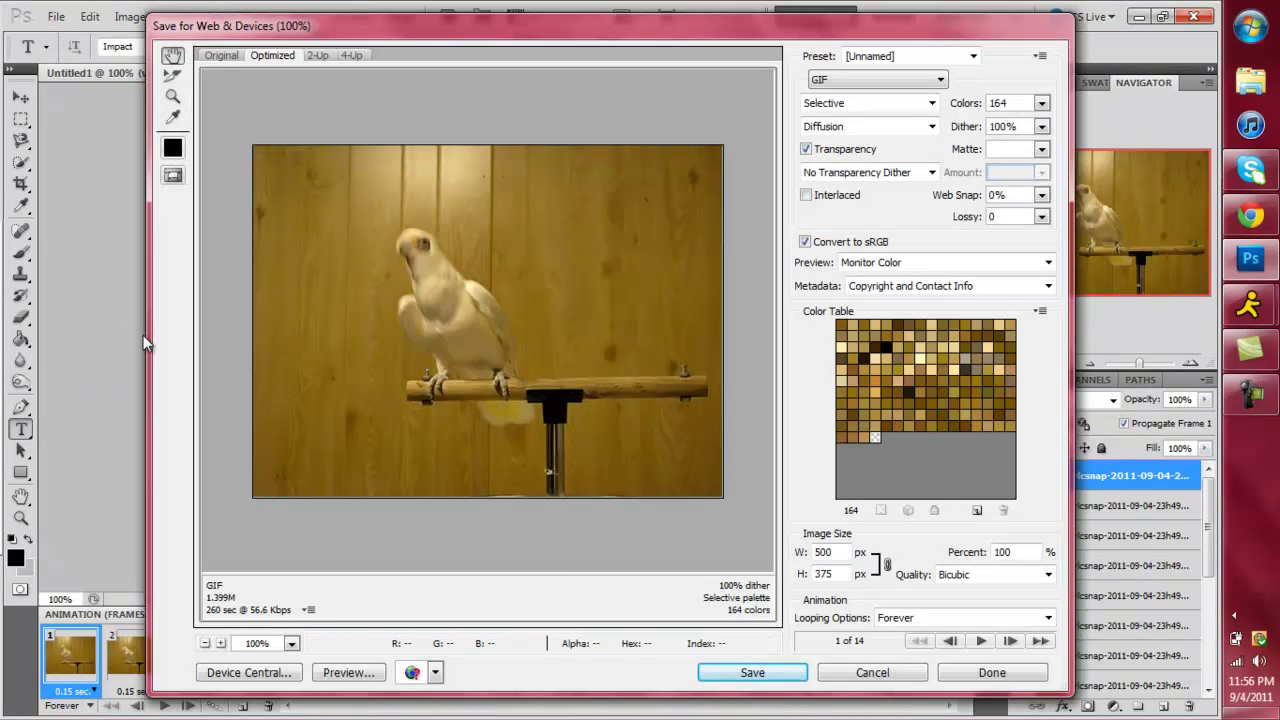
pyautogui.click(1039, 57)
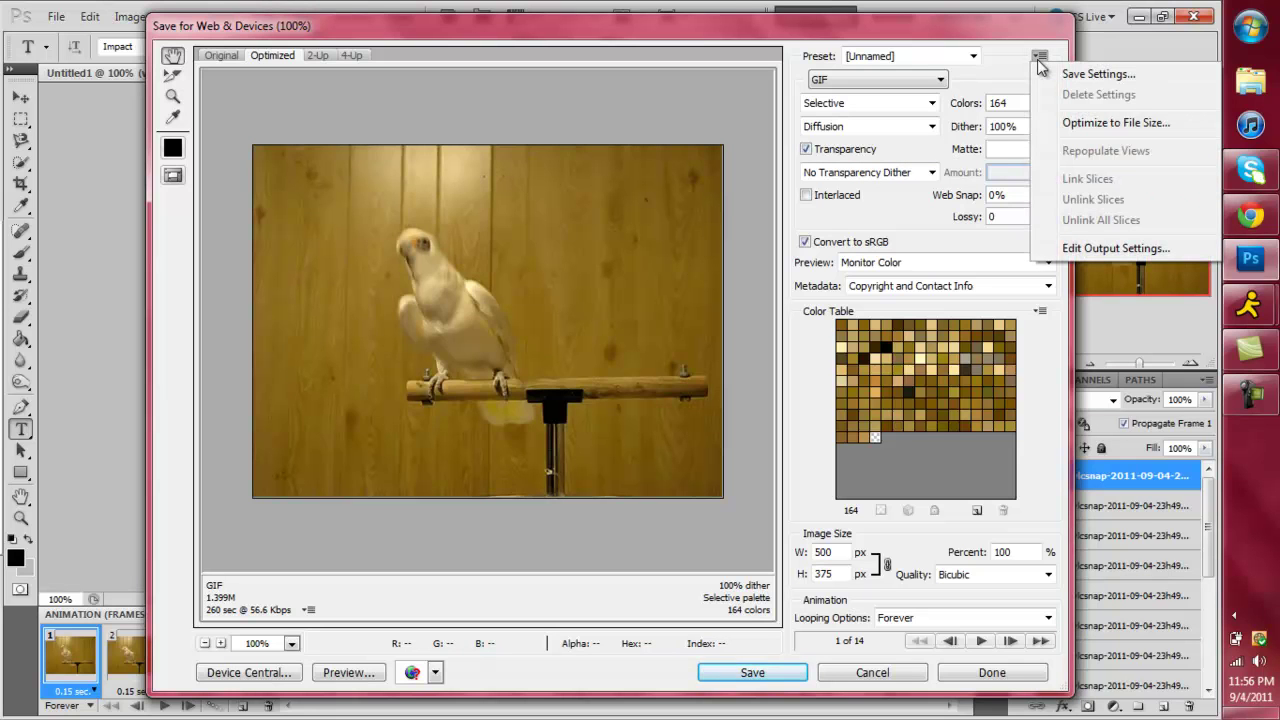
pyautogui.click(1116, 128)
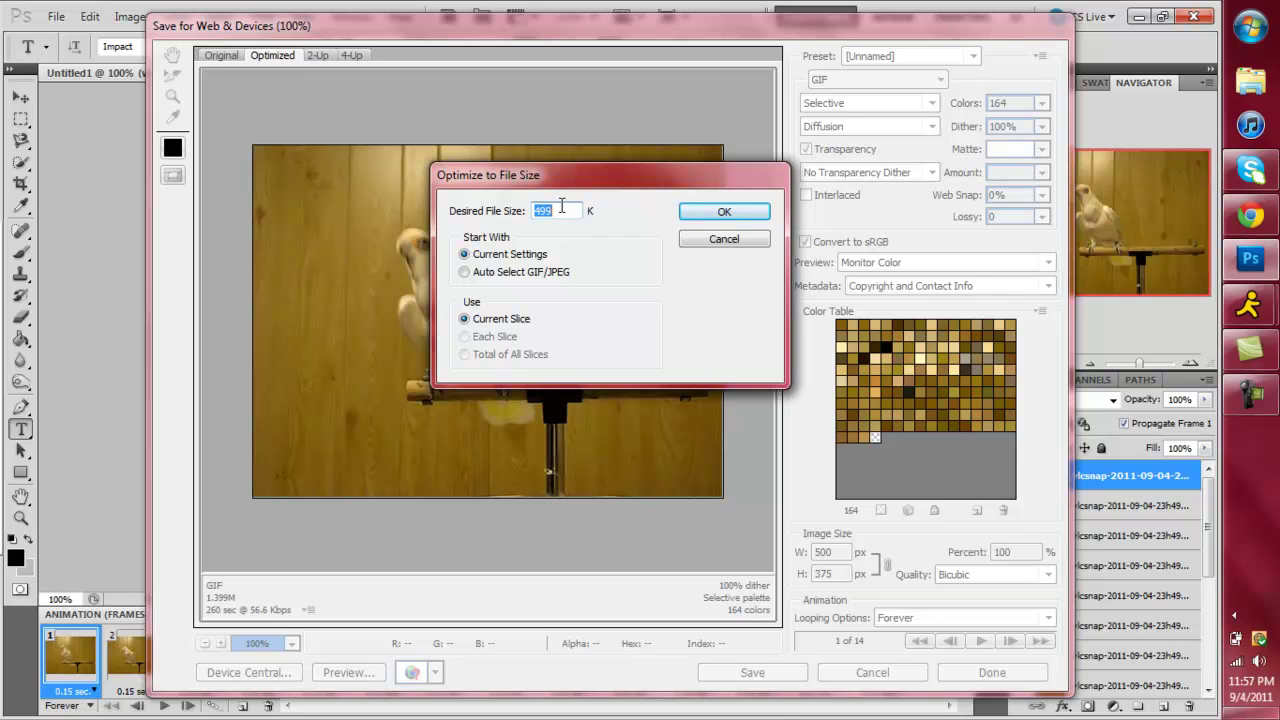
pyautogui.click(702, 212)
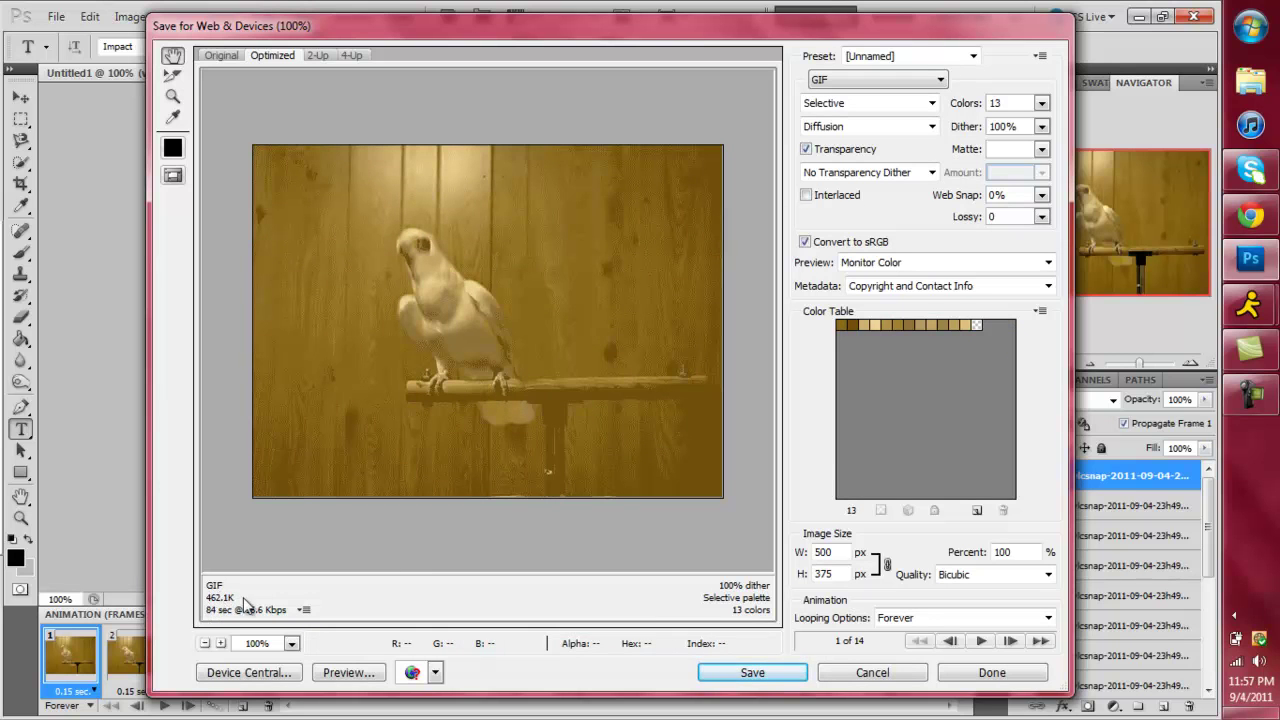
# Step: Save the optimized GIF as 'dancing bird' in the GIFs folder
pyautogui.click(755, 673)
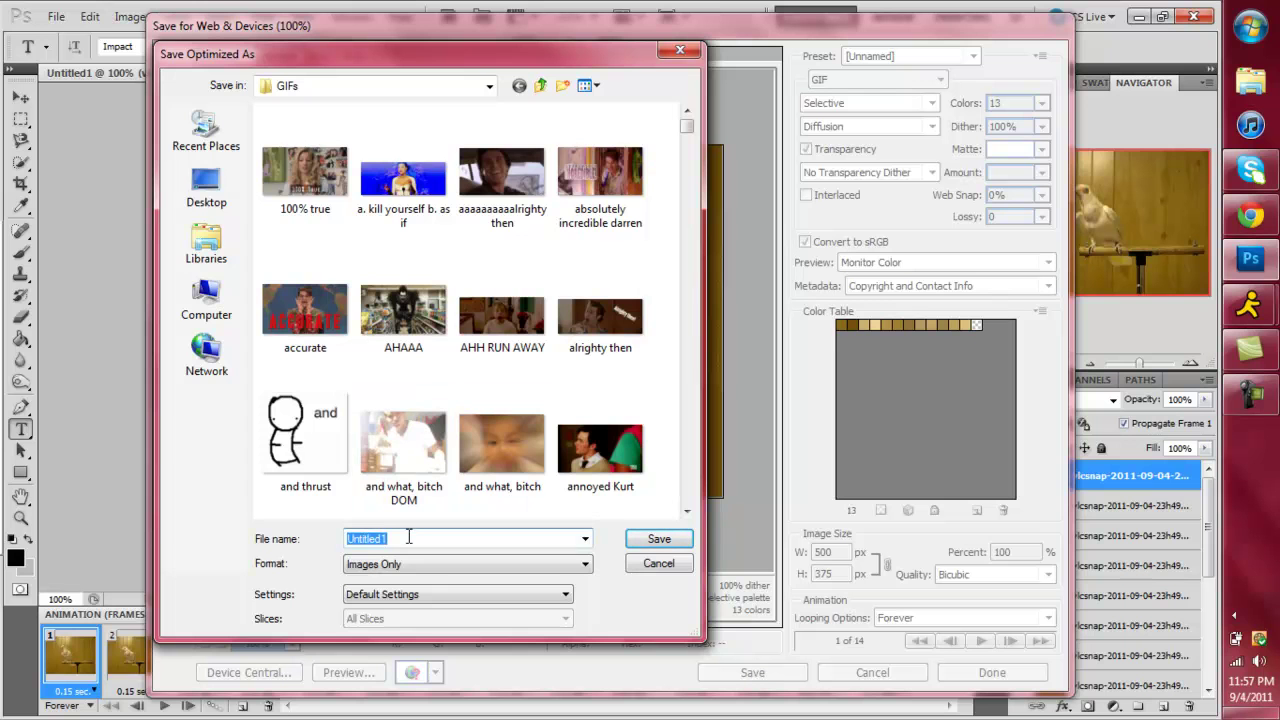
pyautogui.write('dca')
pyautogui.press('BackSpace')
pyautogui.write('ancing bird')
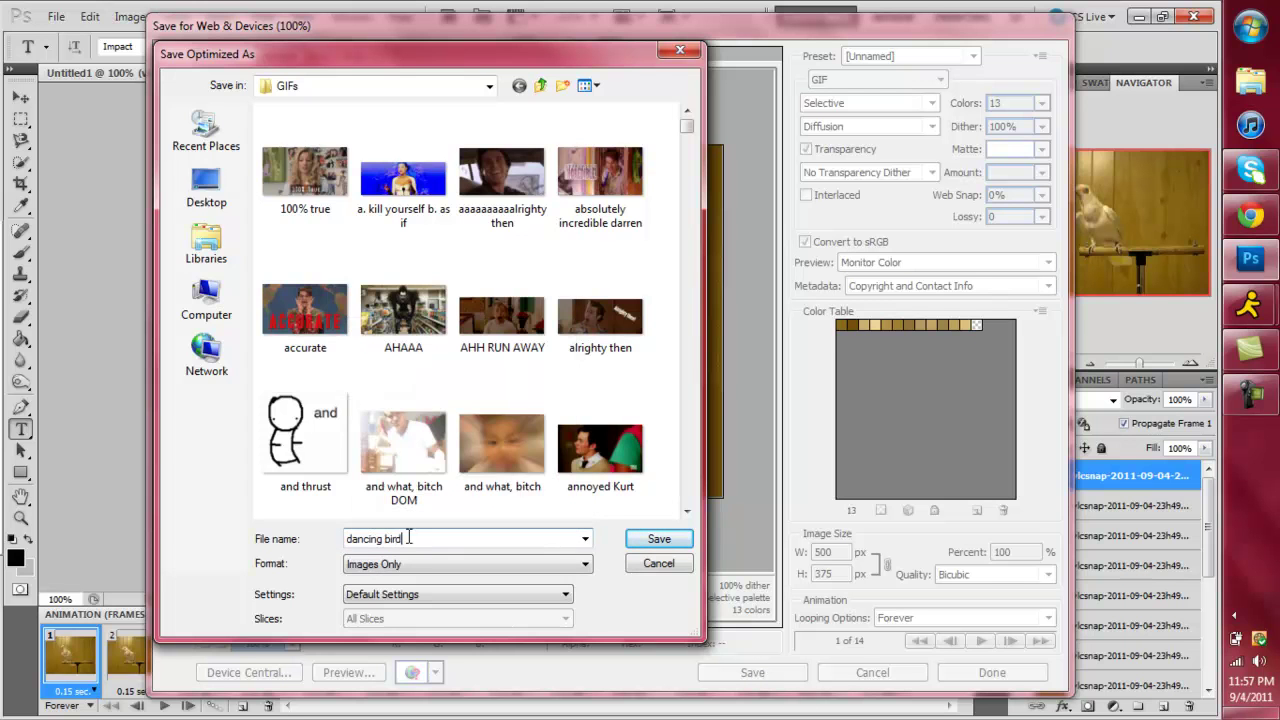
pyautogui.press('Return')
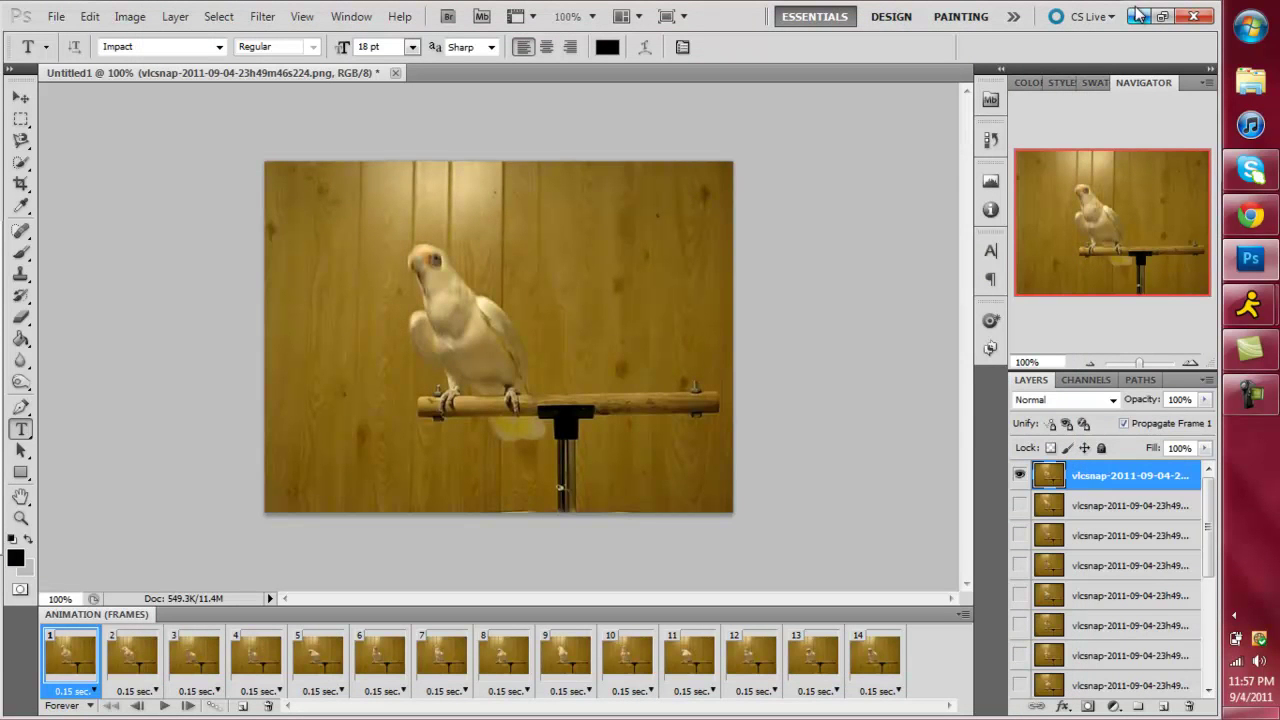
# Step: Upload dancing-bird.gif from the GIFs folder into the new Tumblr text post
pyautogui.click(1240, 218)
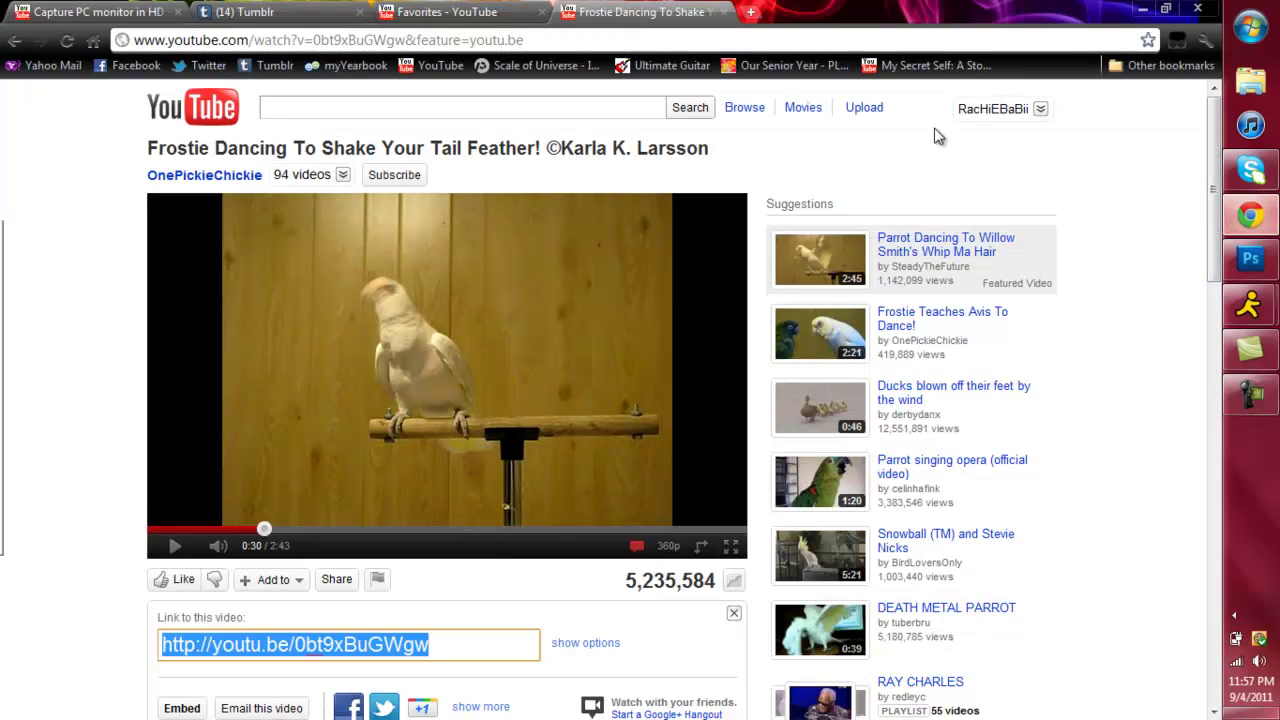
pyautogui.click(320, 12)
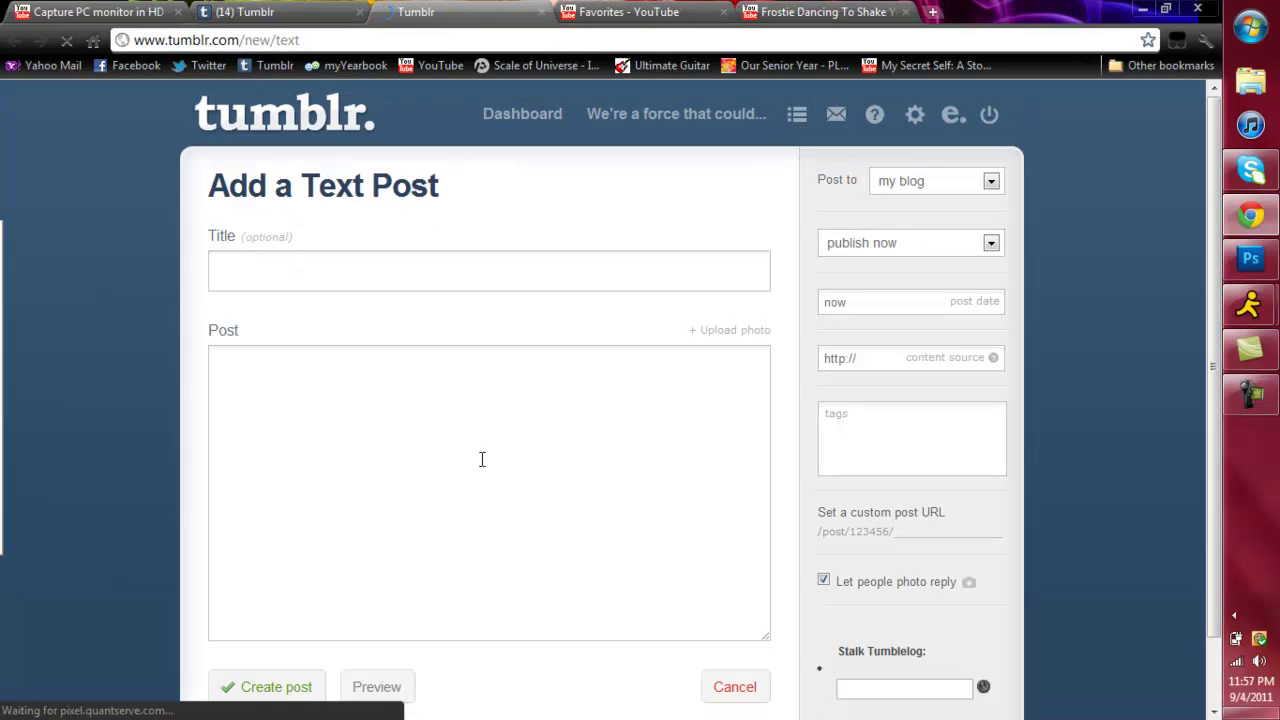
pyautogui.click(748, 336)
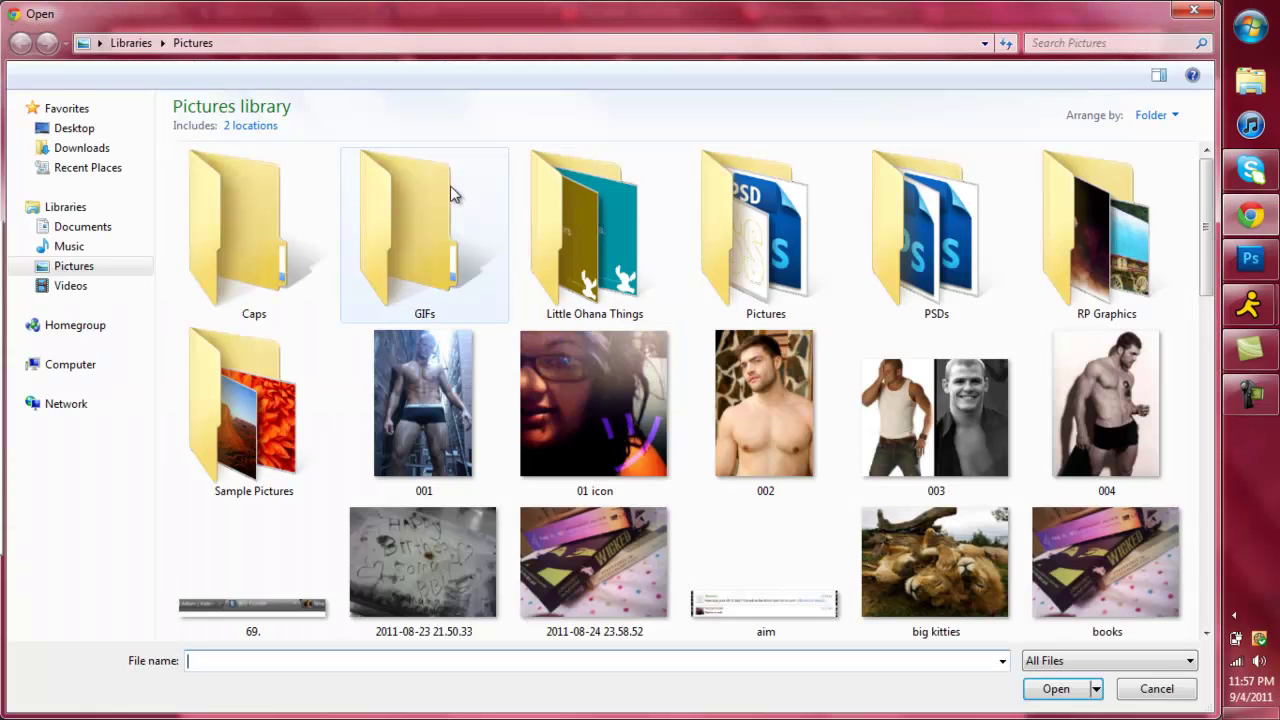
pyautogui.click(379, 250)
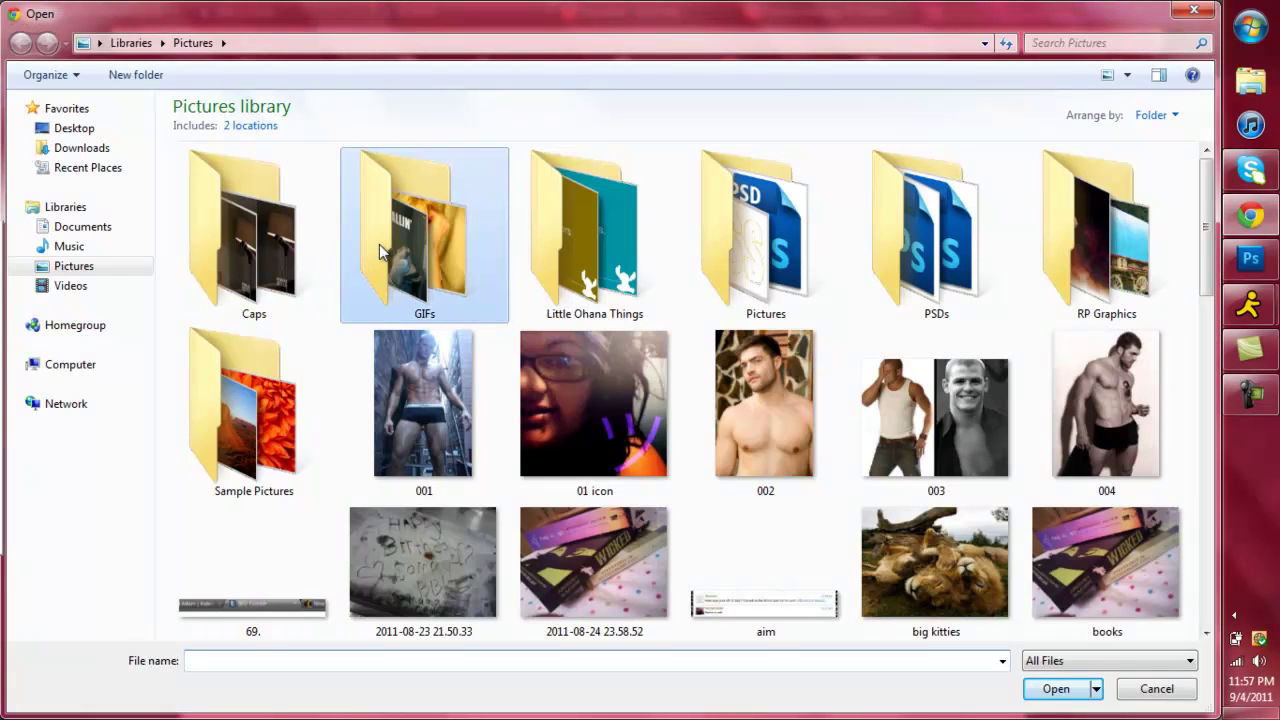
pyautogui.doubleClick(379, 244)
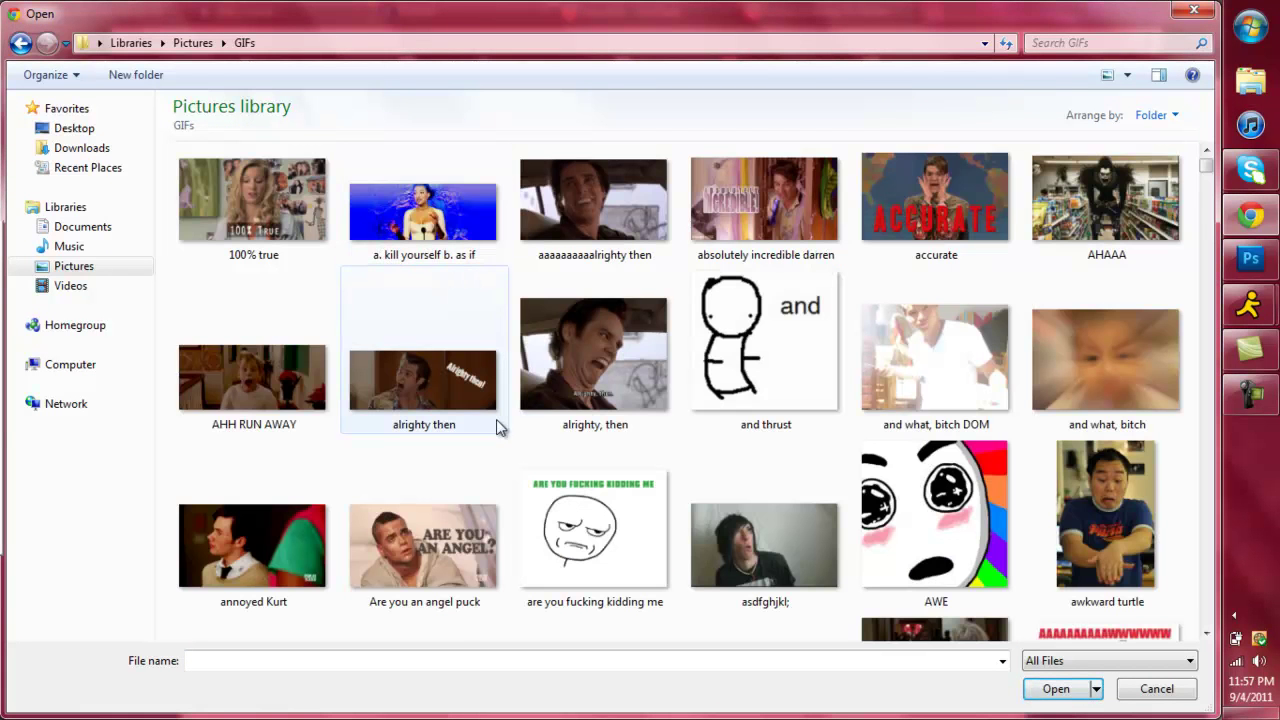
pyautogui.click(460, 660)
pyautogui.write('da')
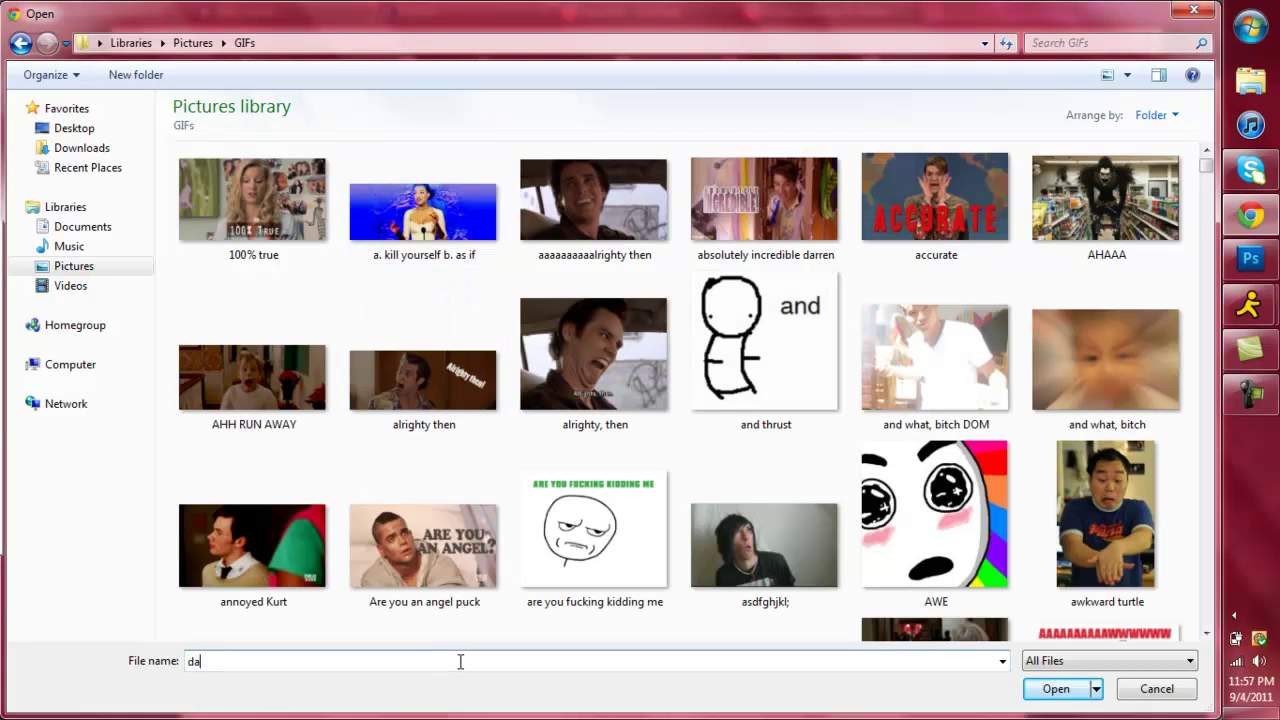
pyautogui.write('ncing-biurd')
pyautogui.press('Down')
pyautogui.press('Return')
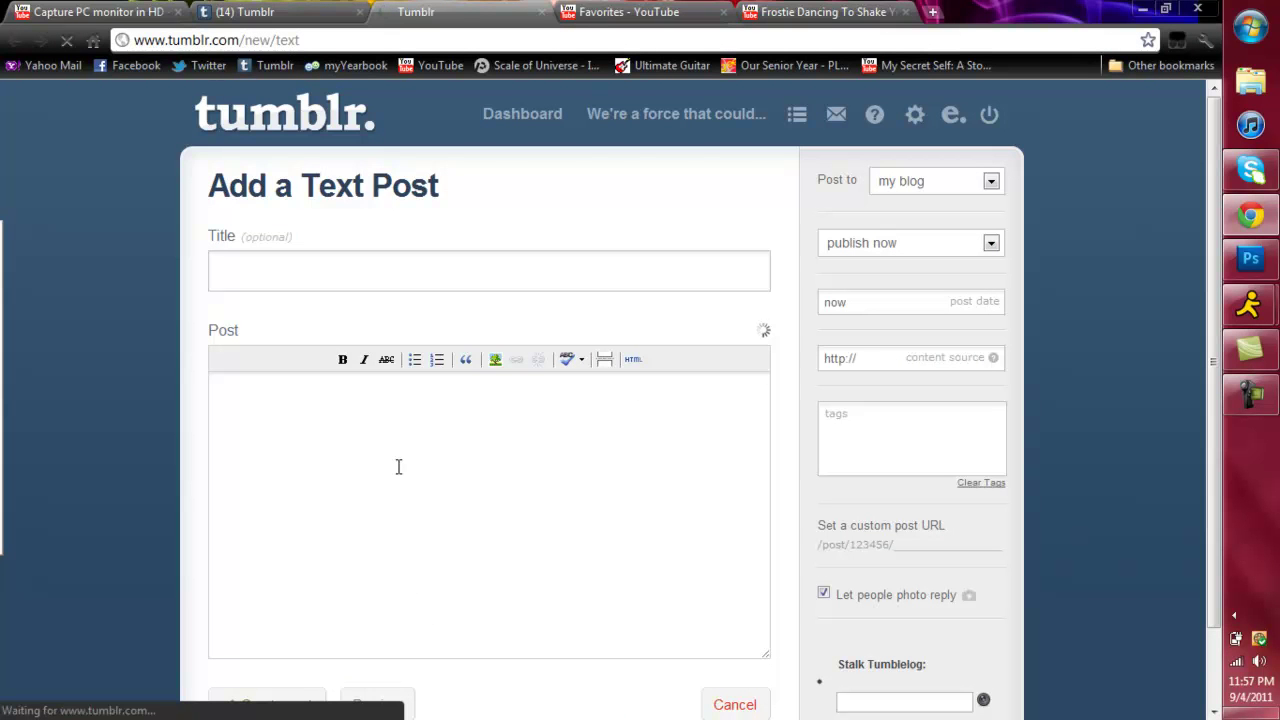
# Step: Check the uploaded parrot GIF animating in the post body, selecting then deselecting it
pyautogui.scroll(-2, 580, 500)
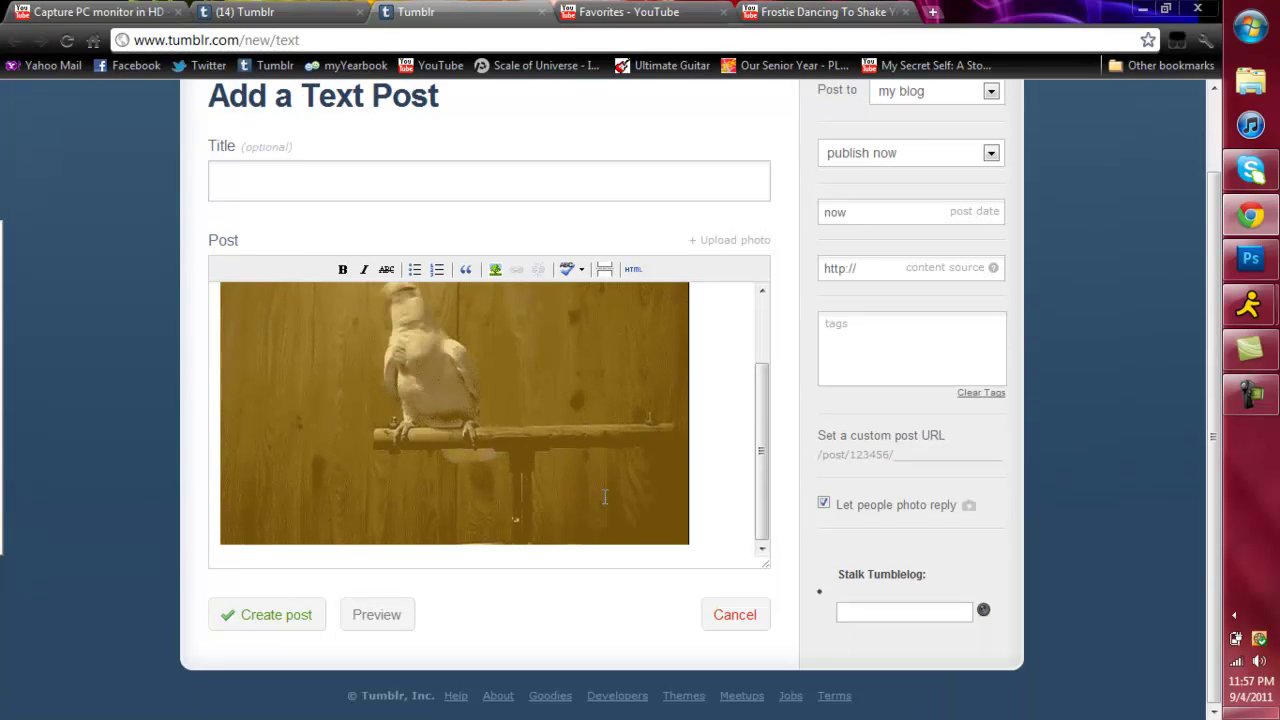
pyautogui.moveTo(760, 457); pyautogui.dragTo(760, 418)
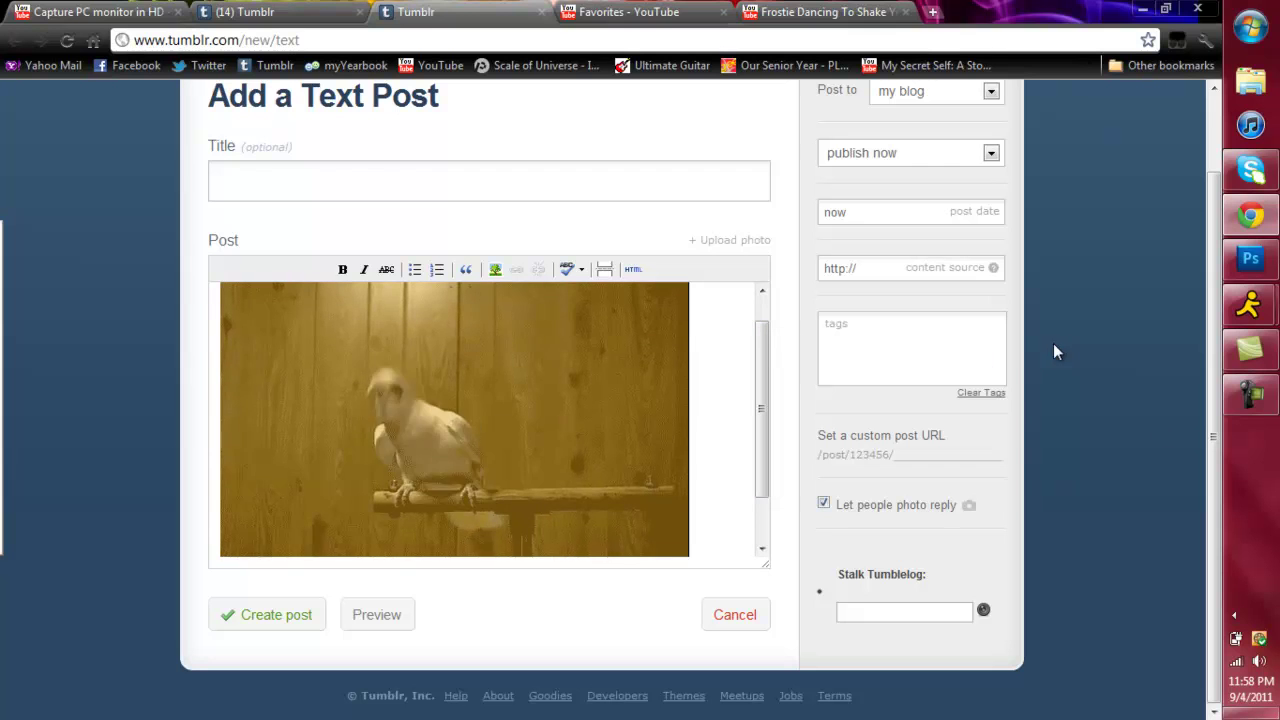
pyautogui.moveTo(1267, 418)
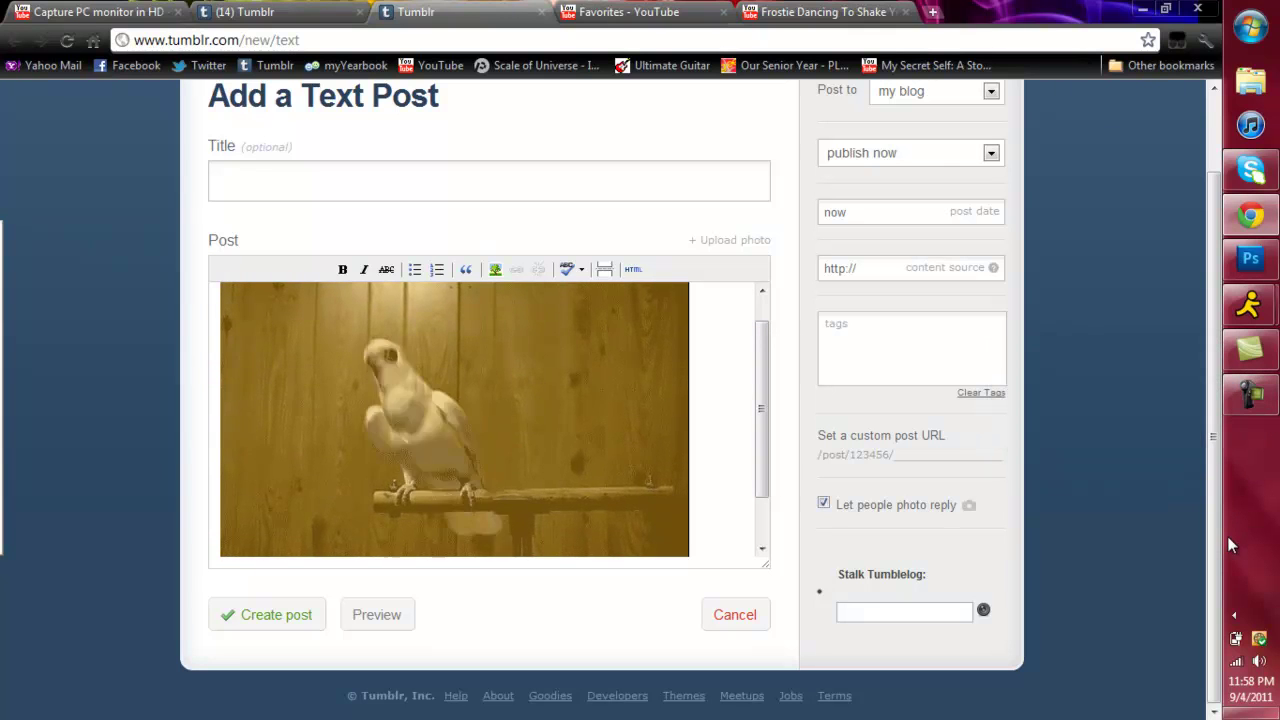
pyautogui.scroll(1, 1184, 496)
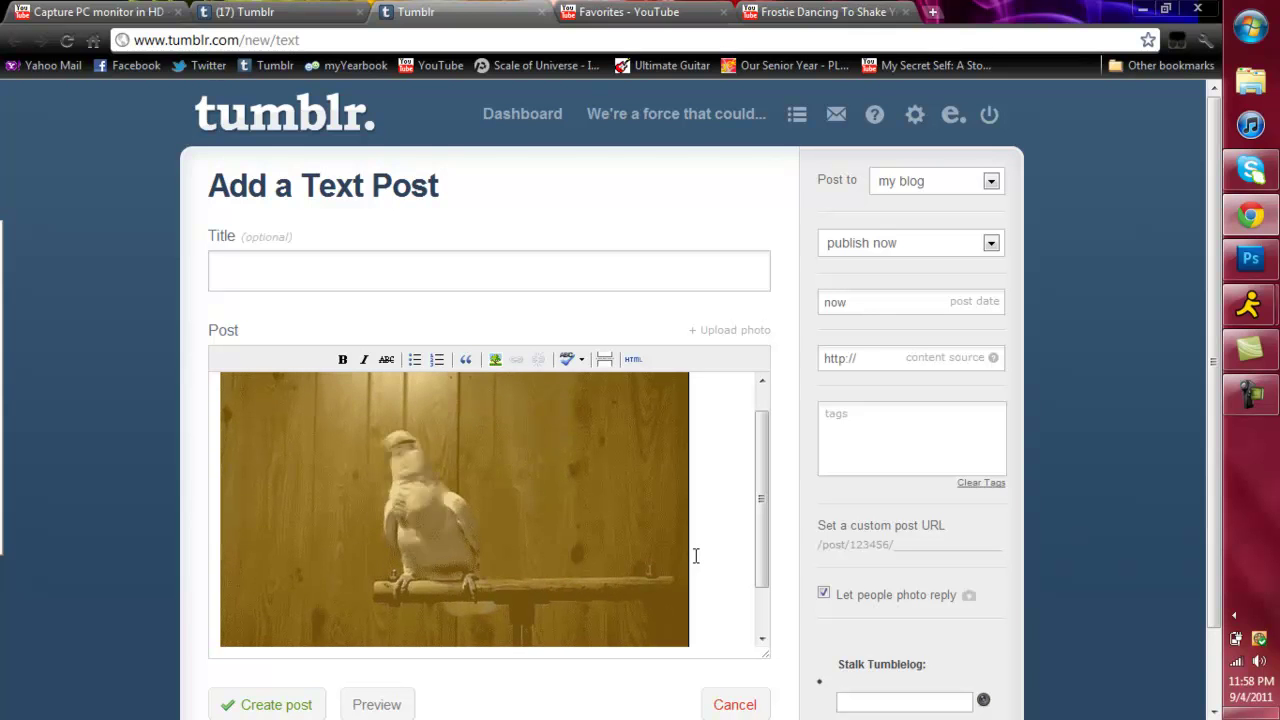
pyautogui.click(421, 503)
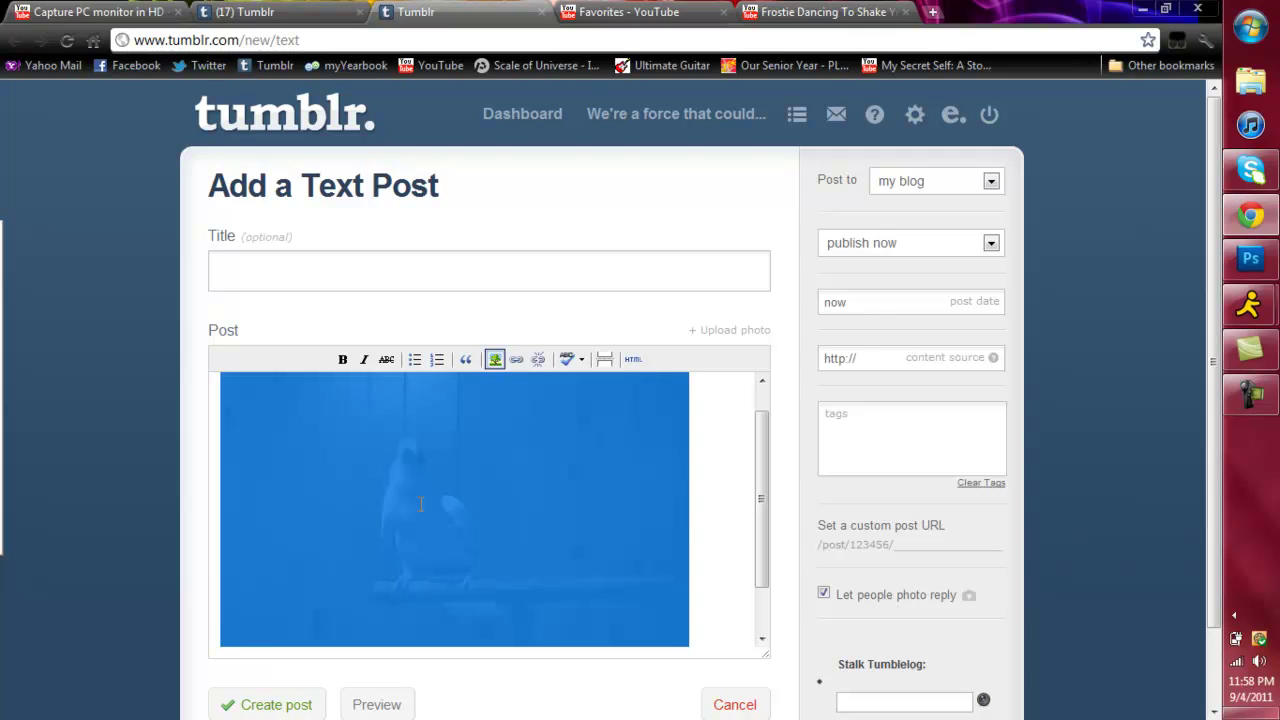
pyautogui.click(705, 531)
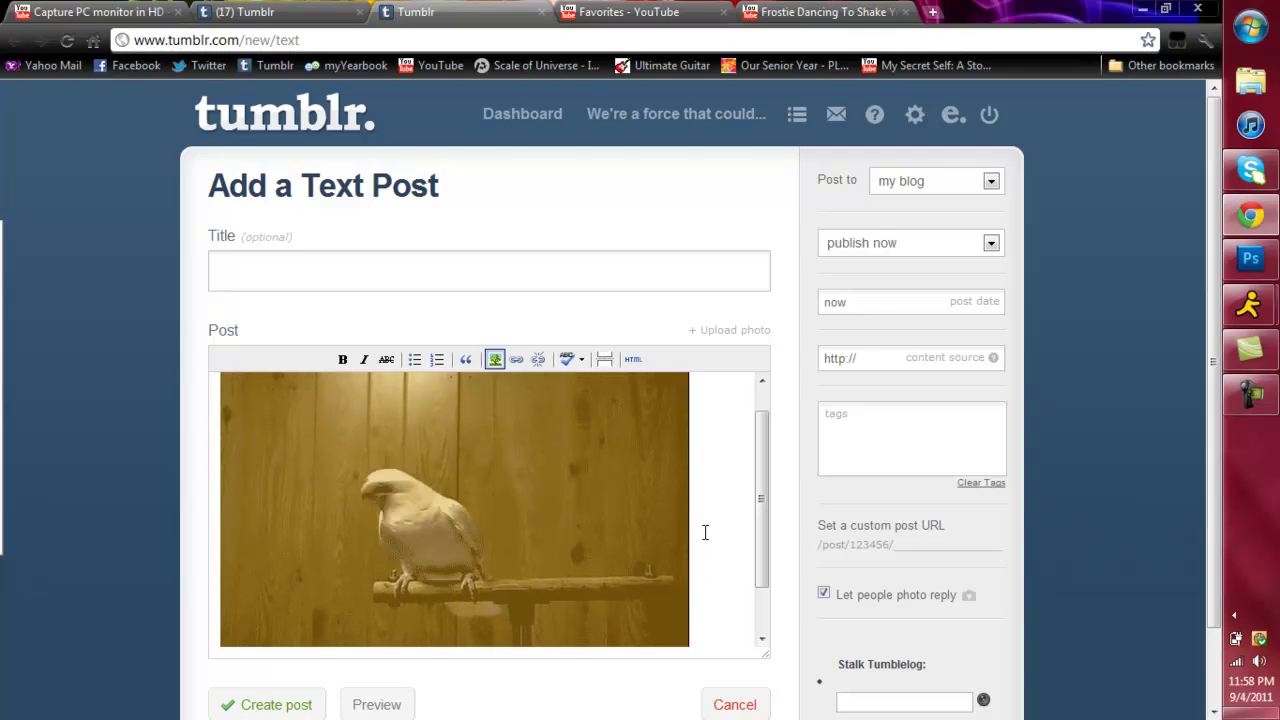